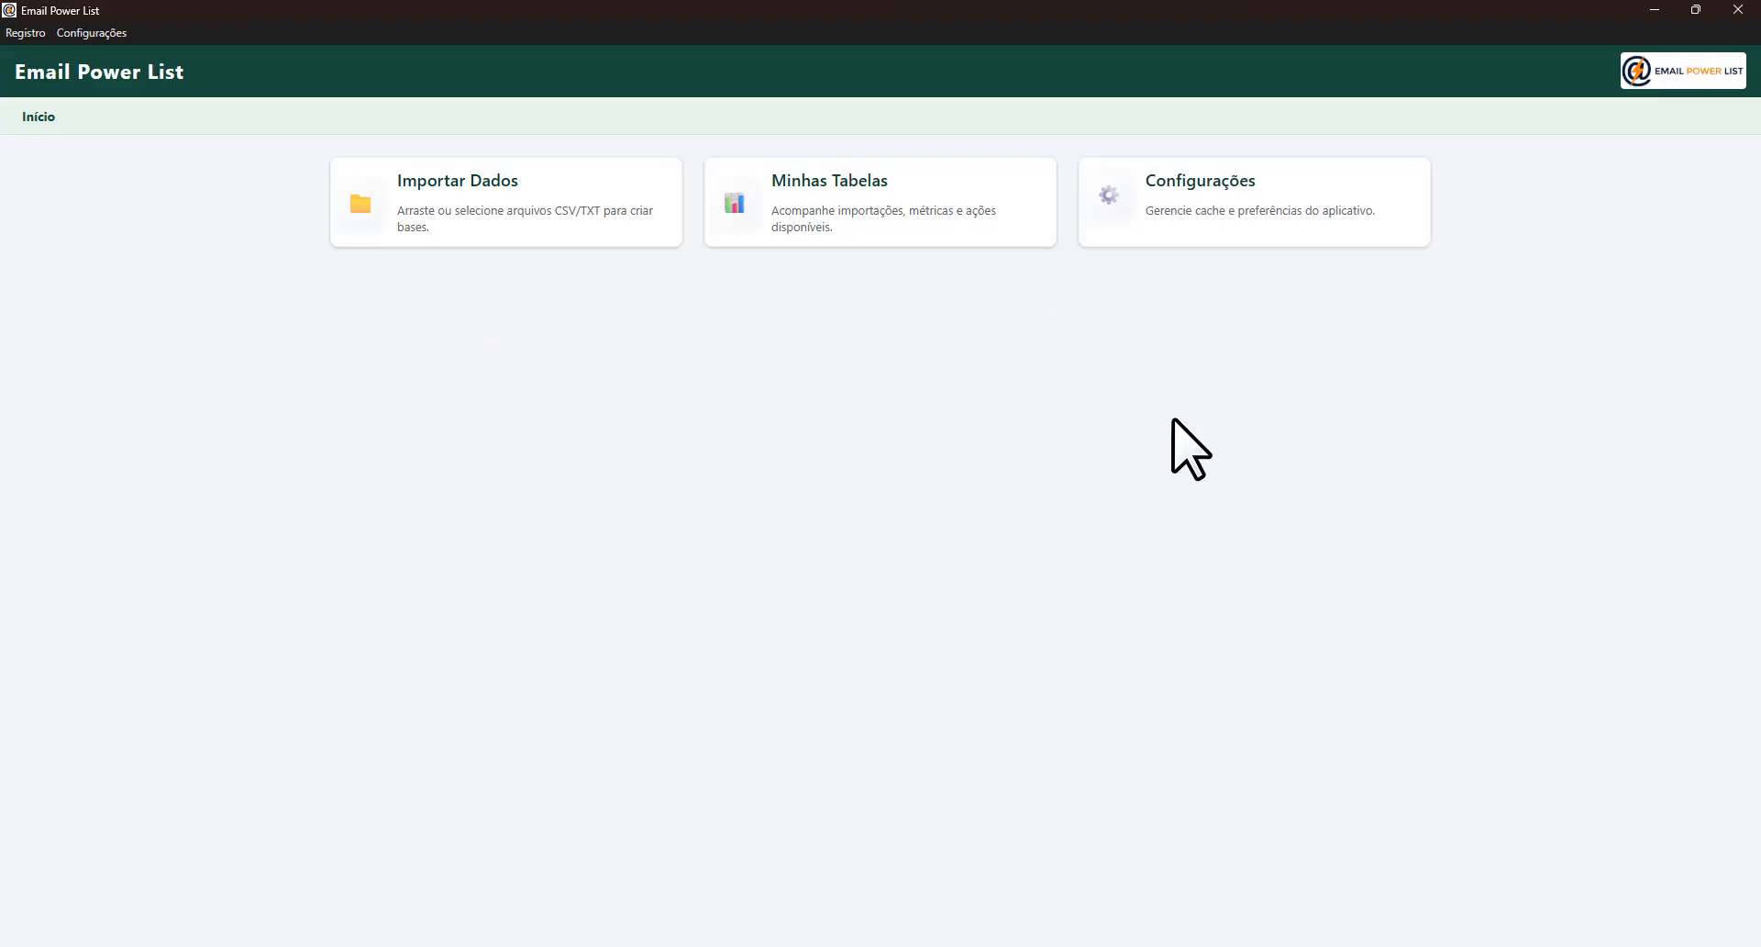
- Open the data import page in Email Power List, and switch to Cadastro PJ to open the saved advanced filters
left_click(522, 189)
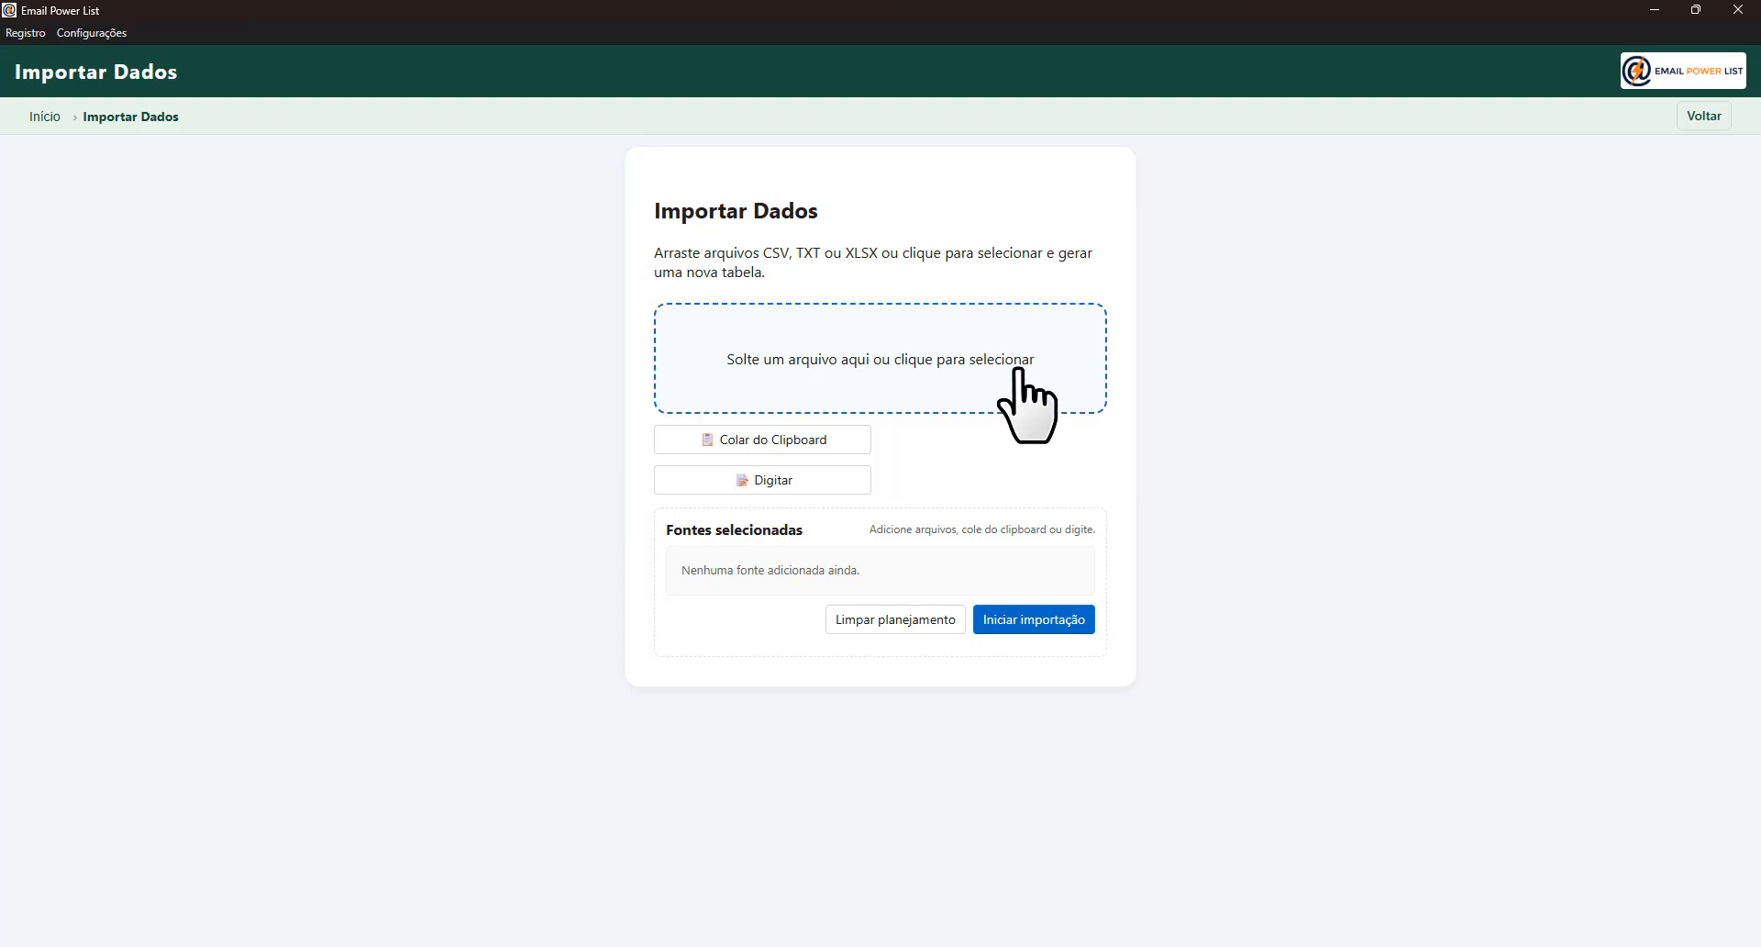
left_click(1344, 945)
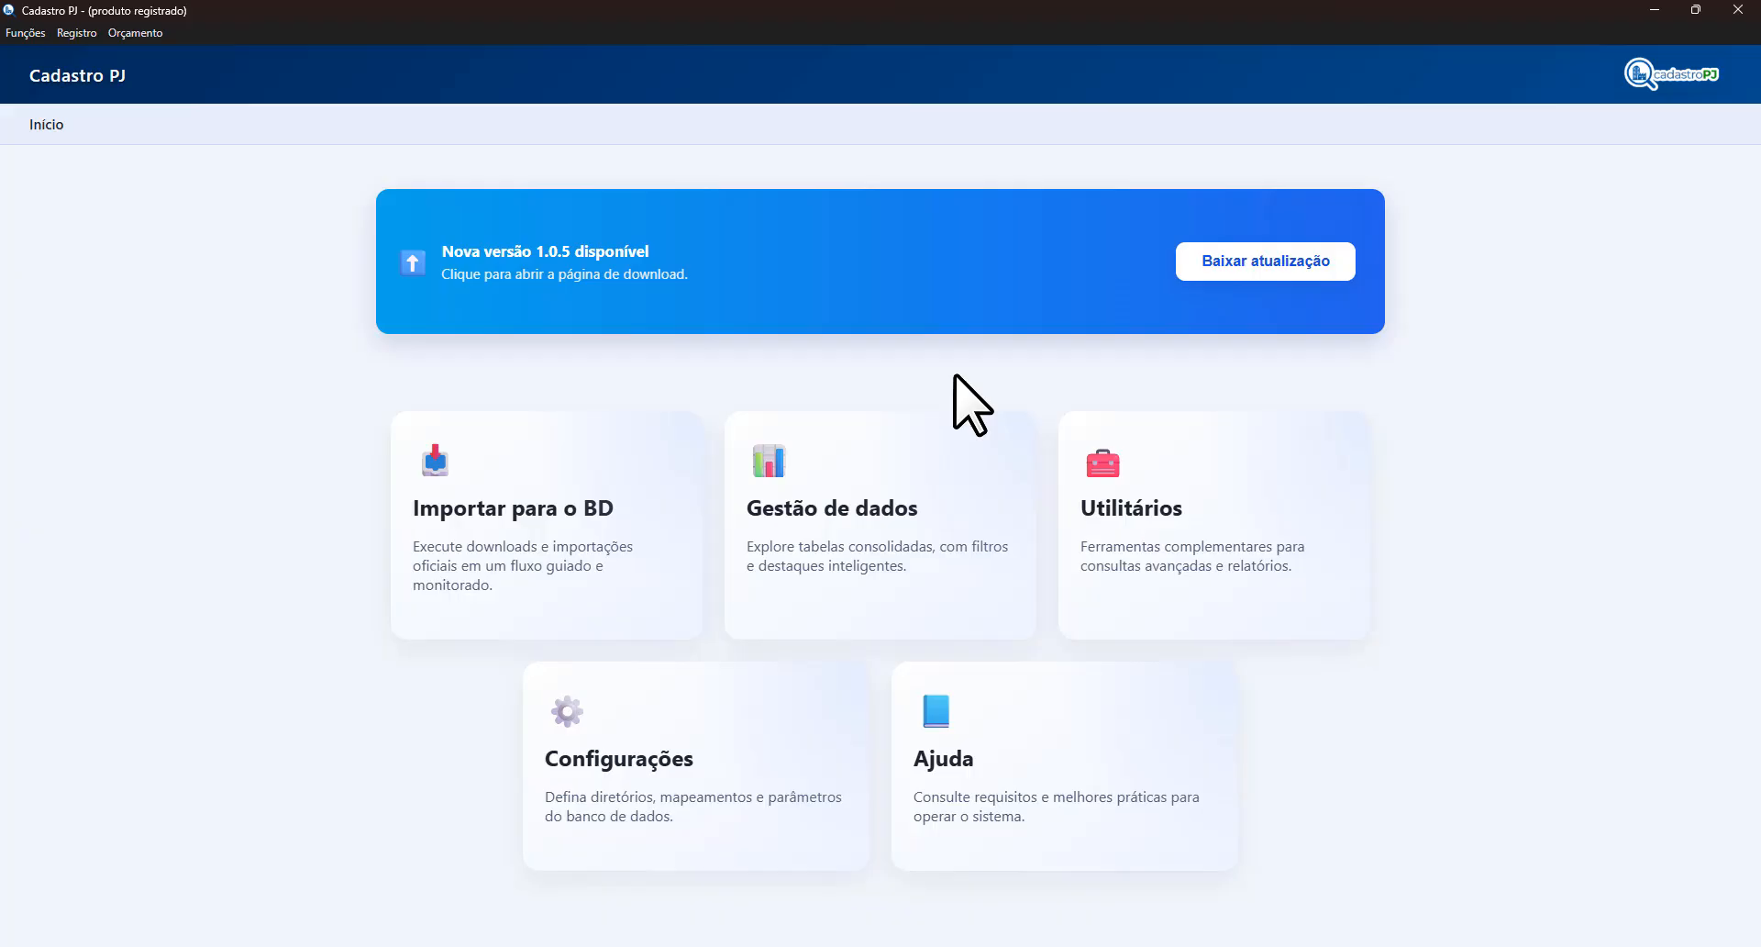
left_click(1142, 515)
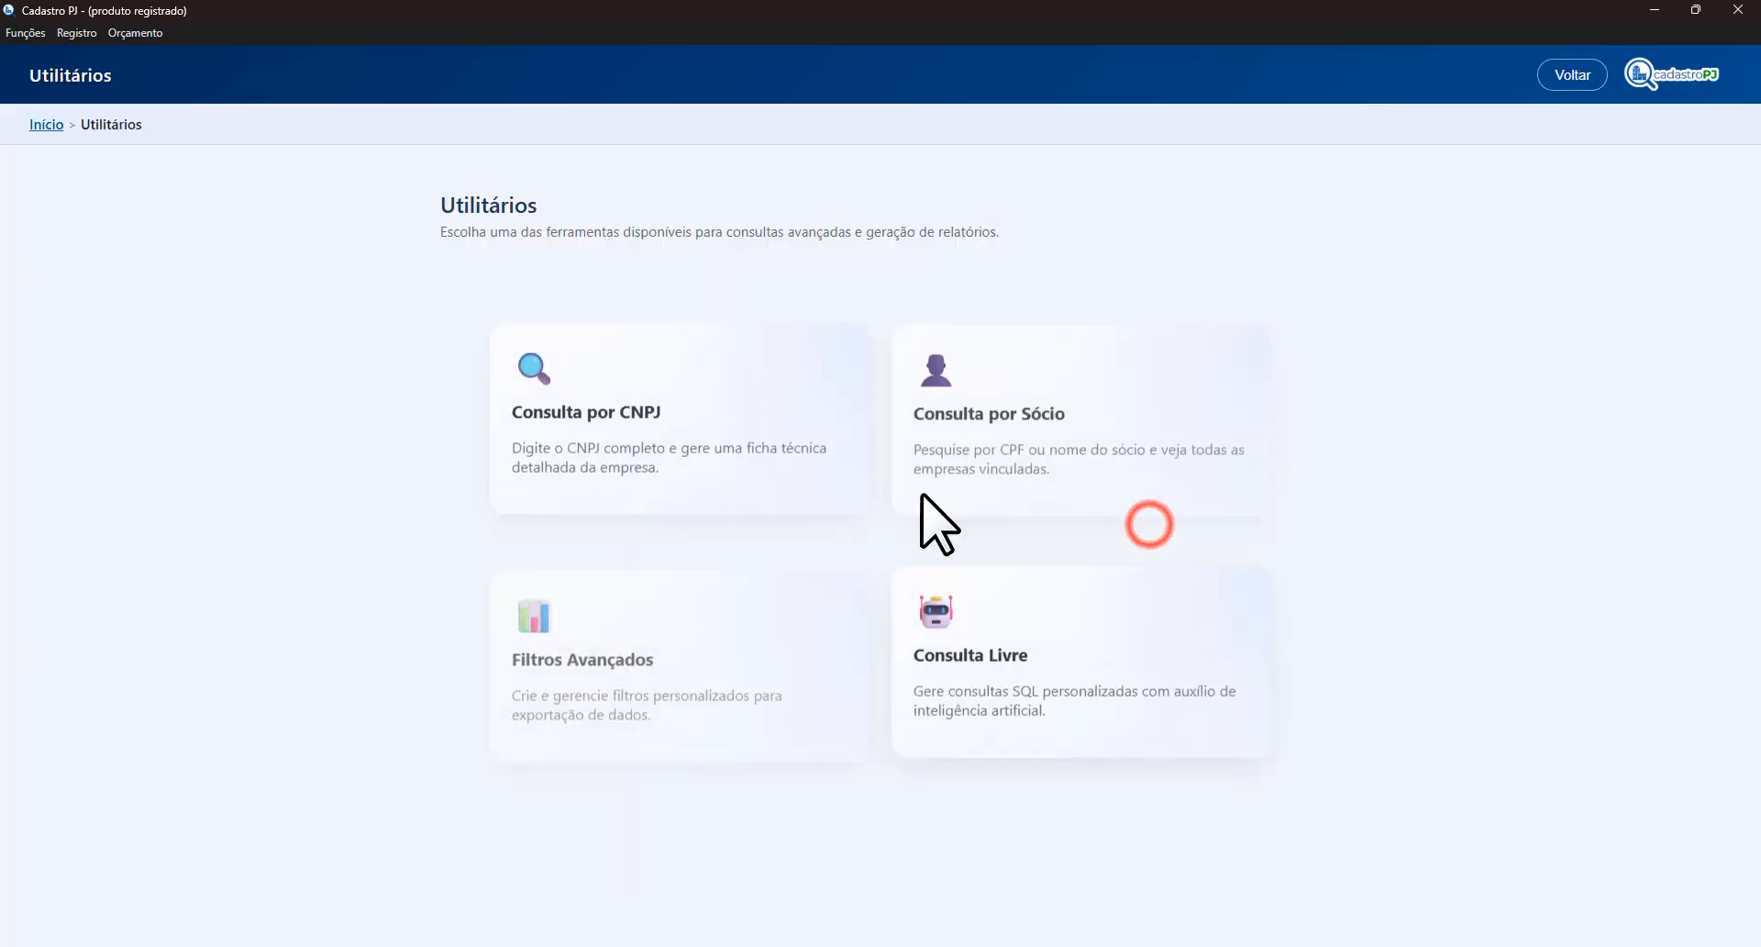
left_click(680, 660)
scroll(767, 432, "down", 2)
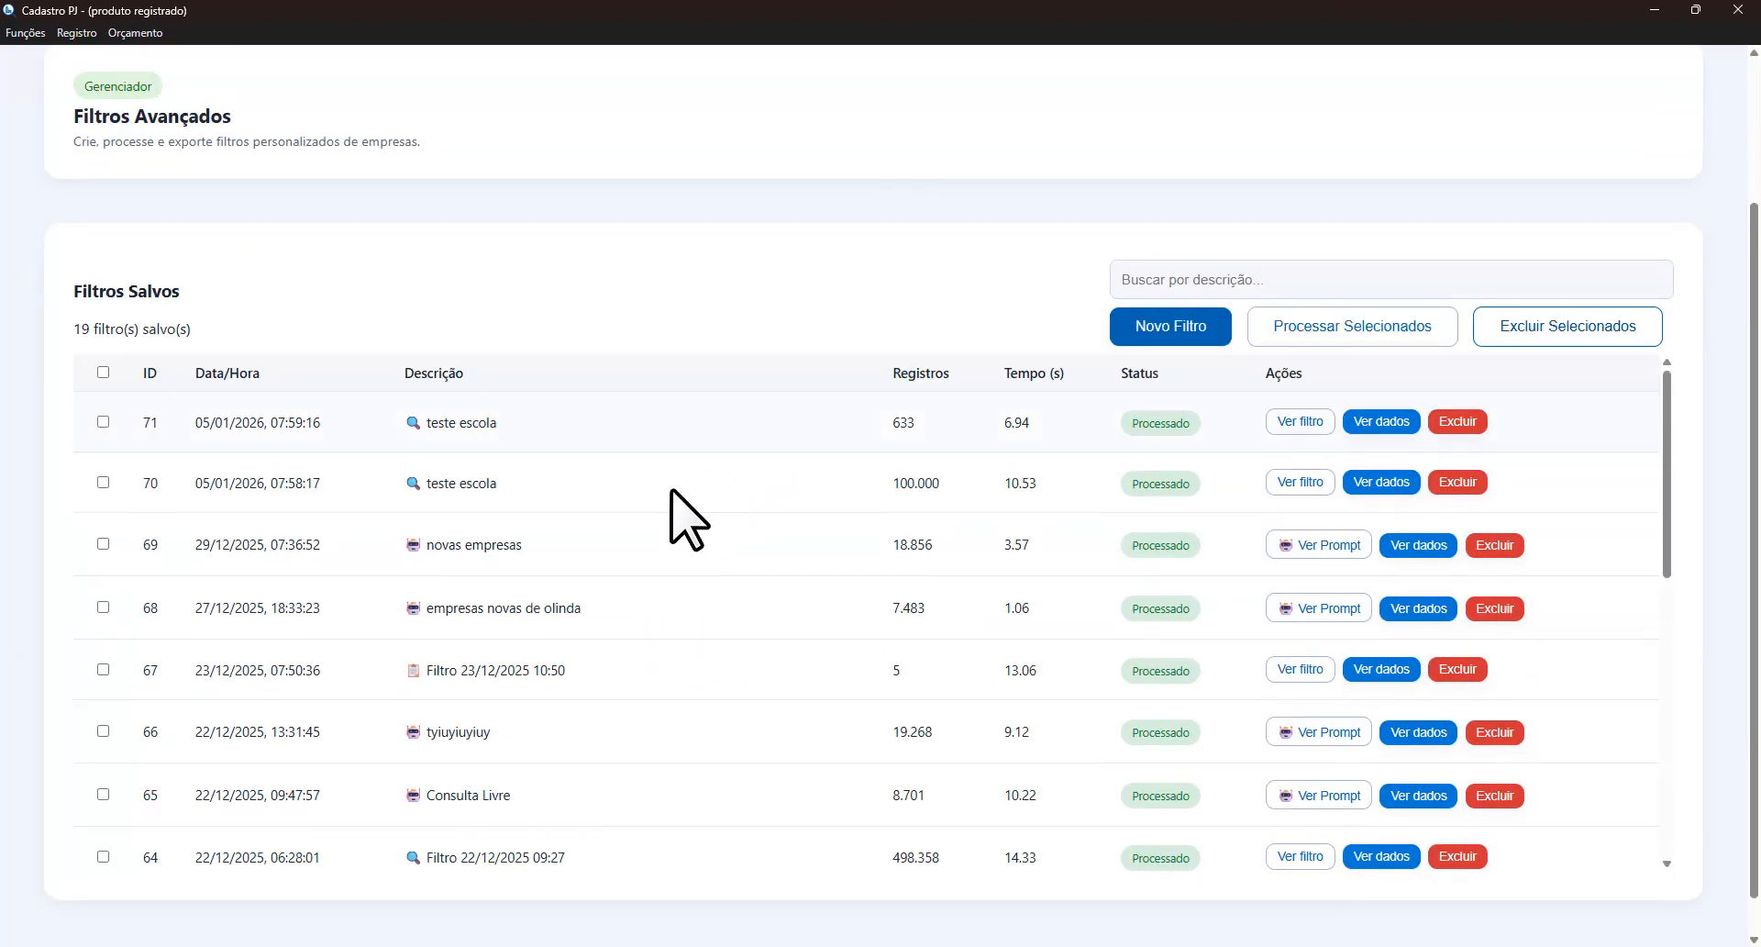
scroll(671, 477, "up", 2)
scroll(687, 510, "down", 1)
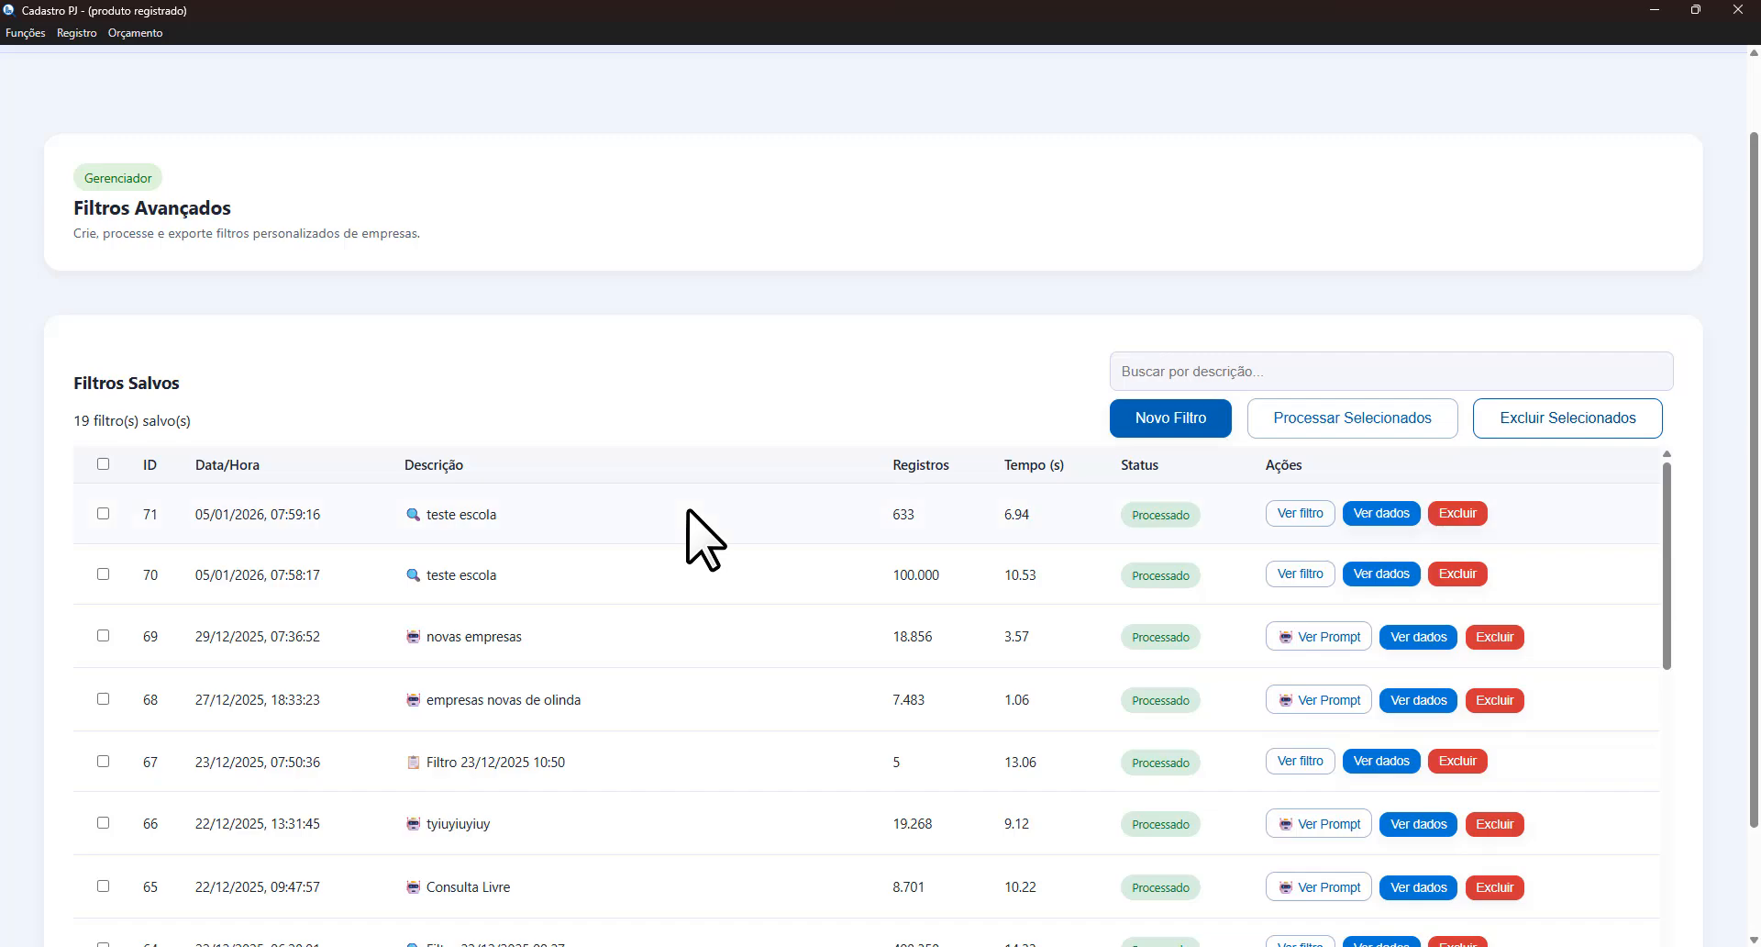
- Review the prompt of saved query 69 "novas empresas" and export its data as CSV
left_click(1346, 634)
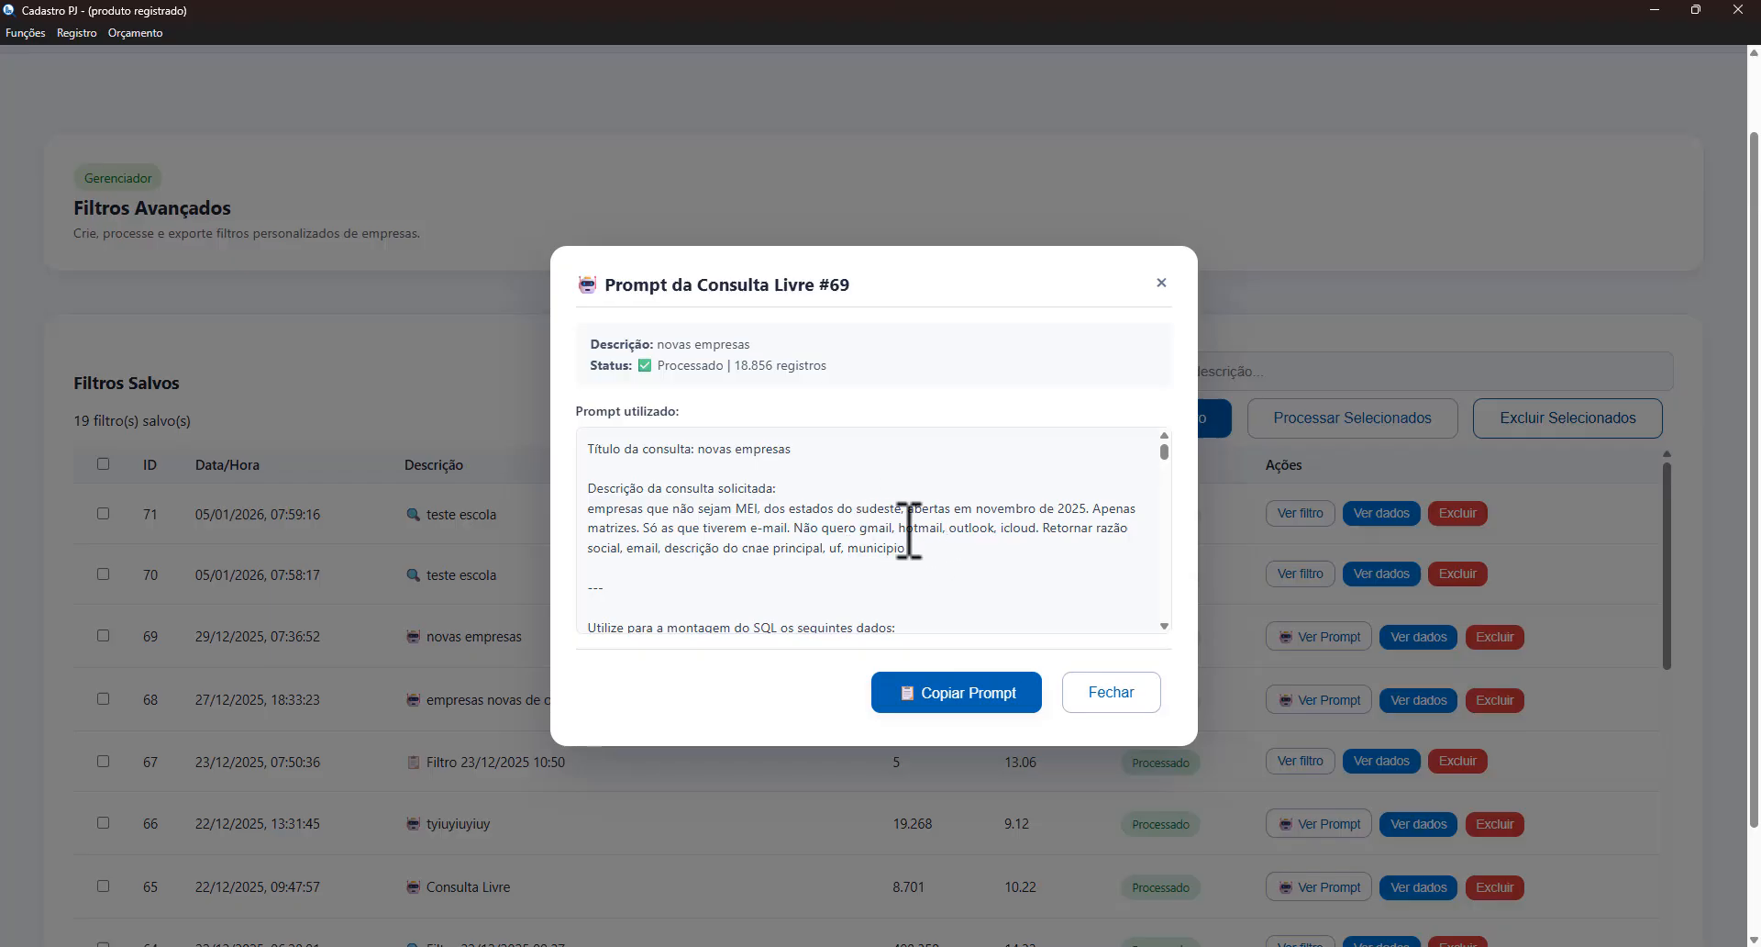
left_click(1112, 691)
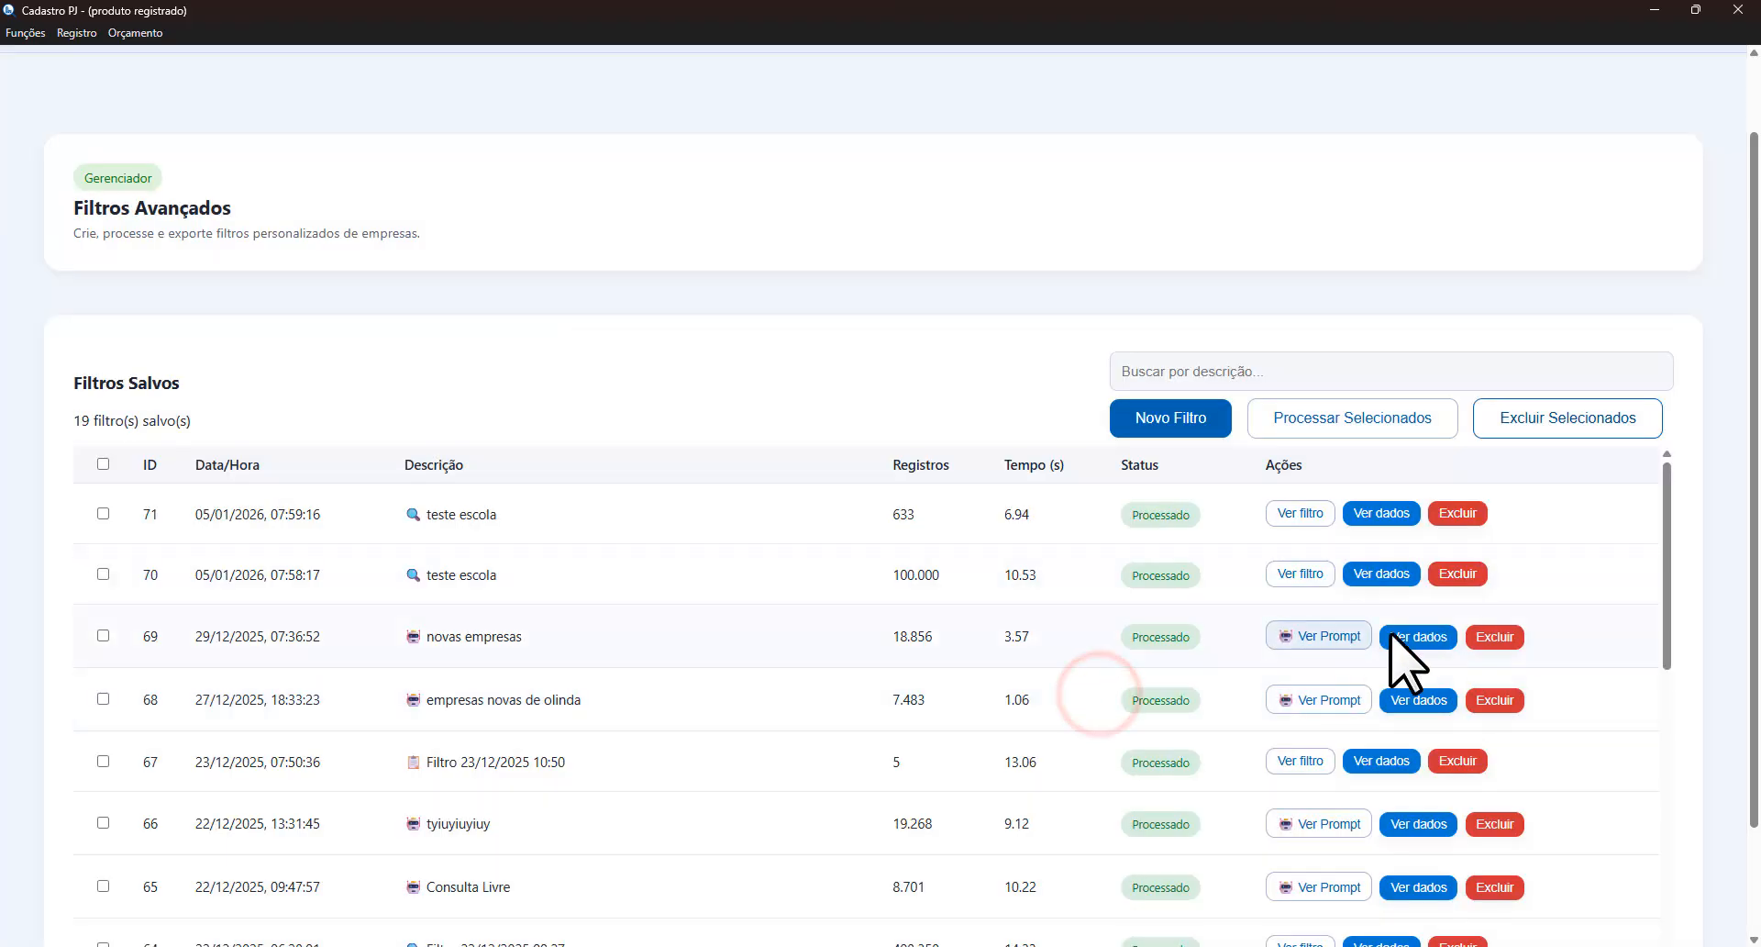
left_click(1403, 635)
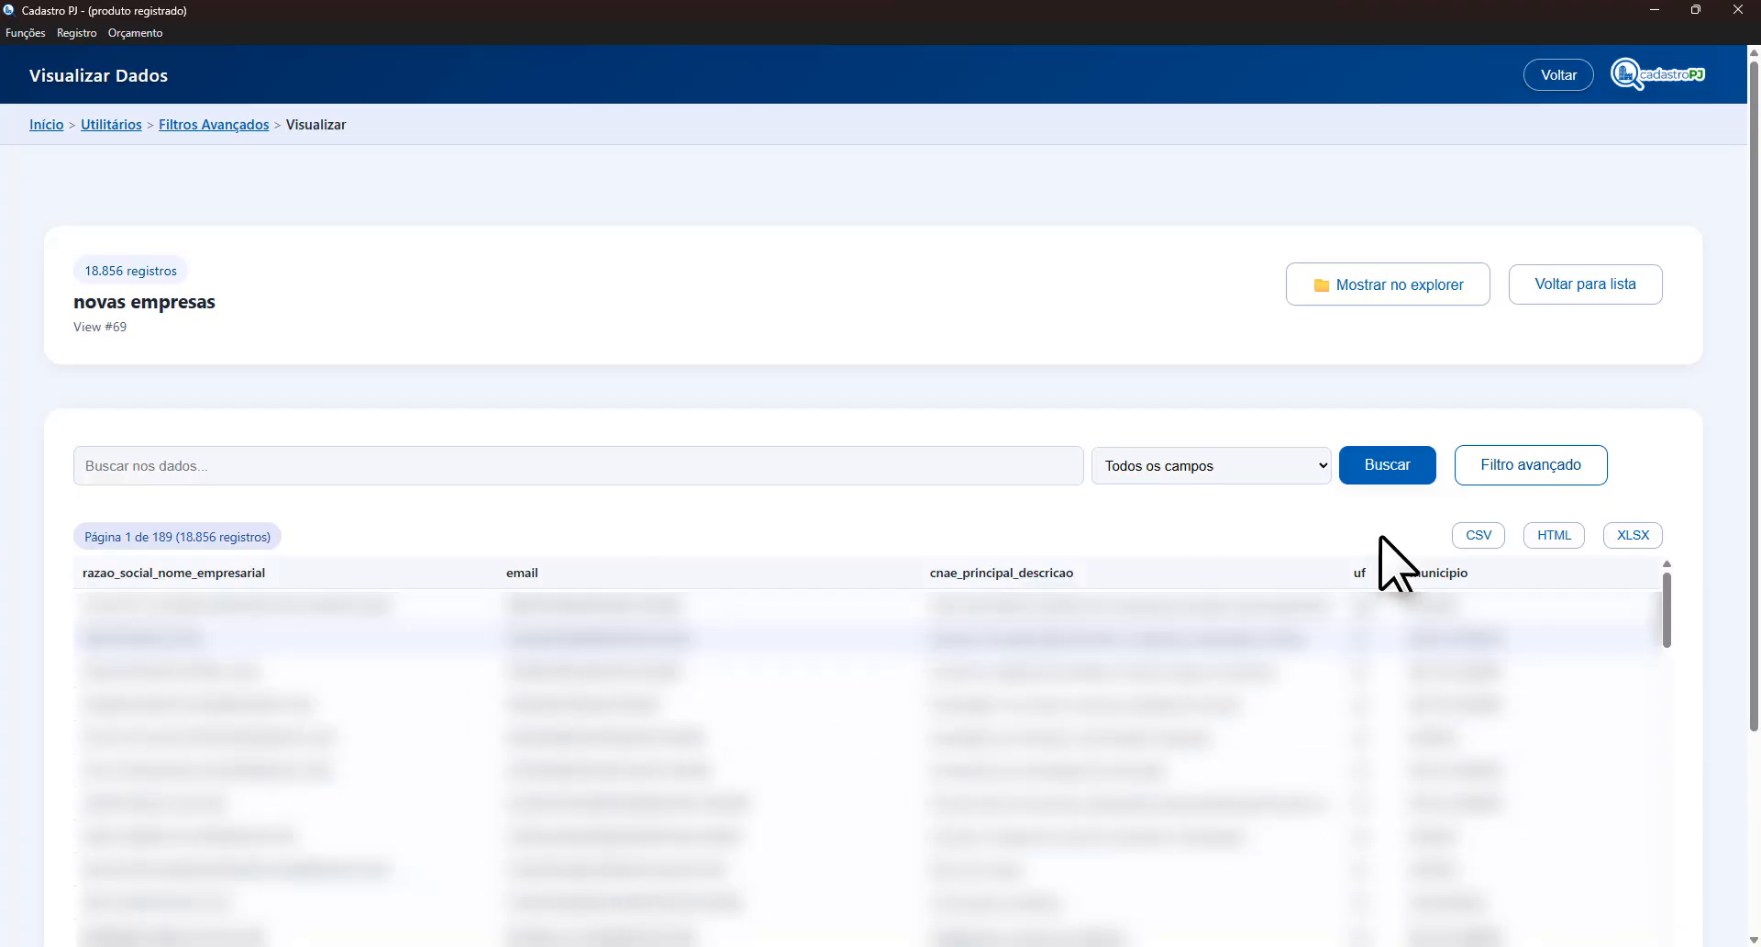
left_click(1479, 536)
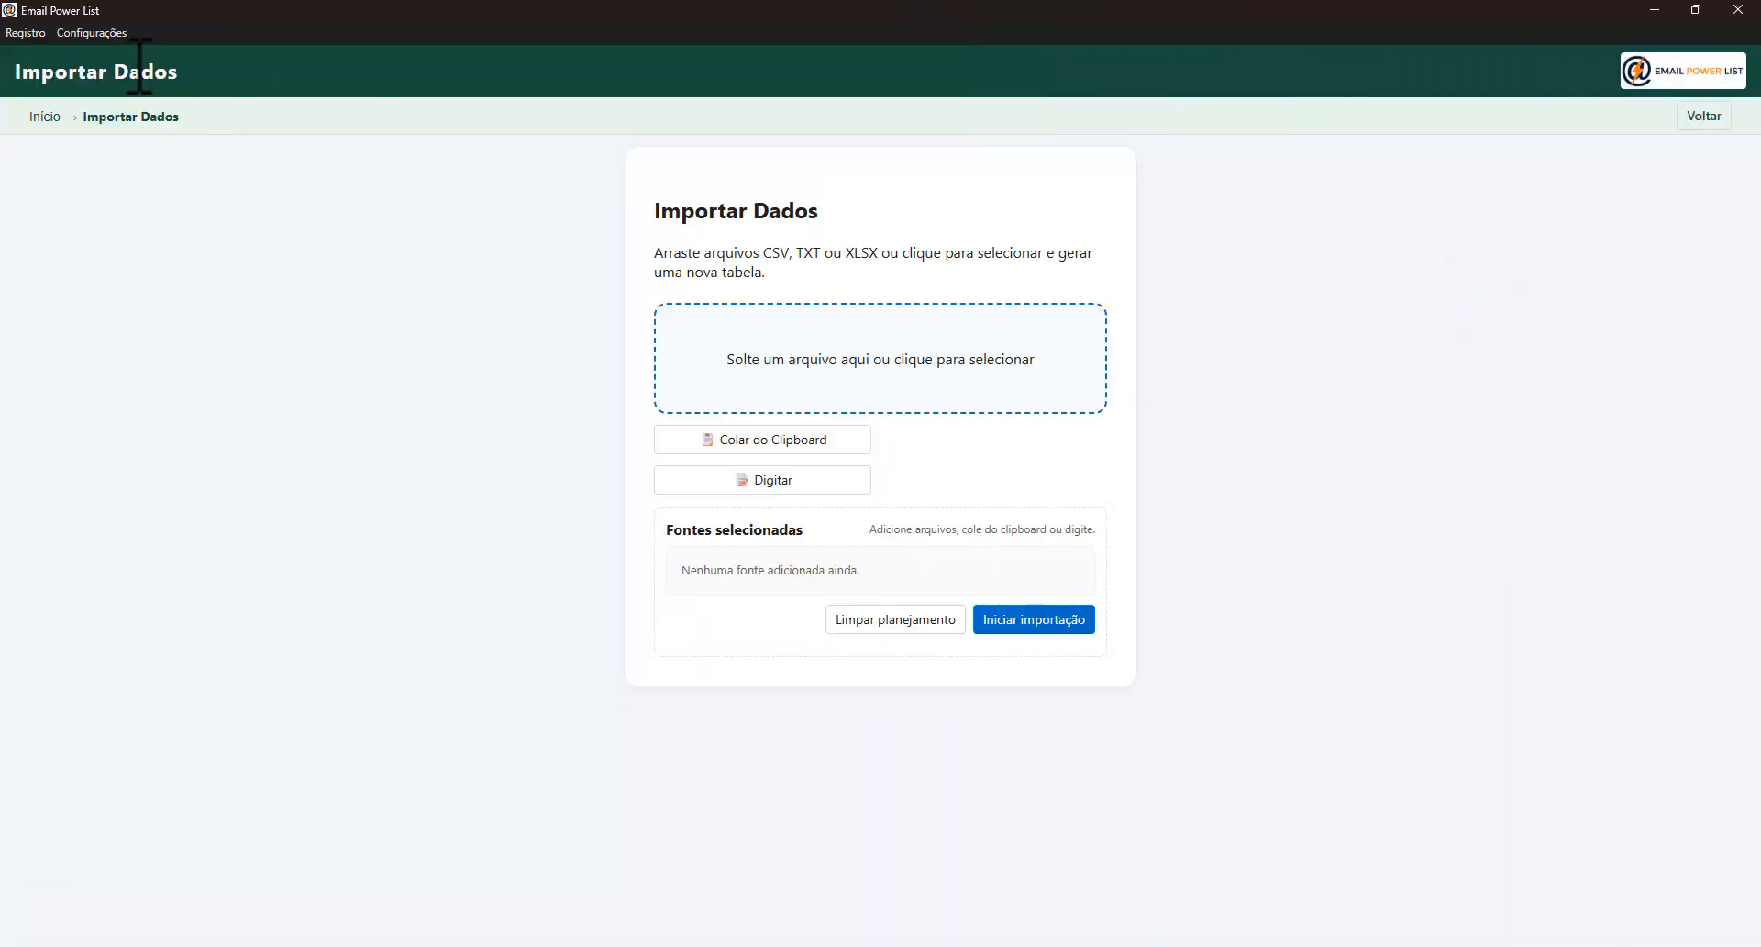
- Switch to Email Power List and import the exported CSV file from the Downloads folder
left_click(878, 353)
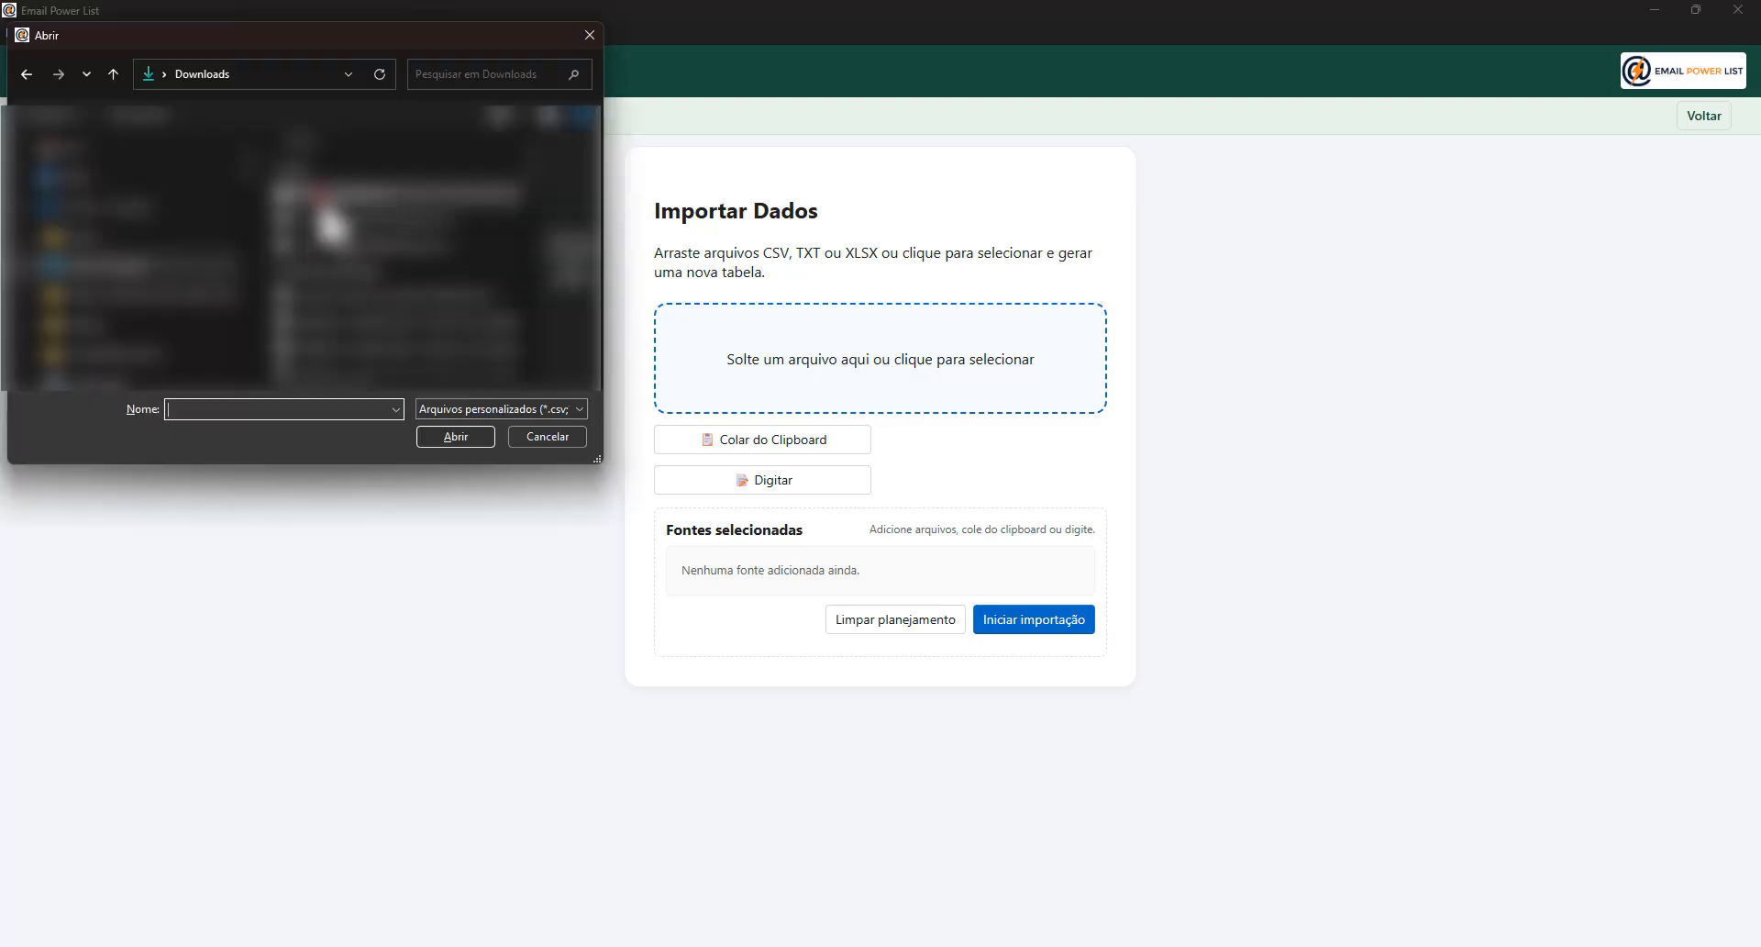
left_click(433, 431)
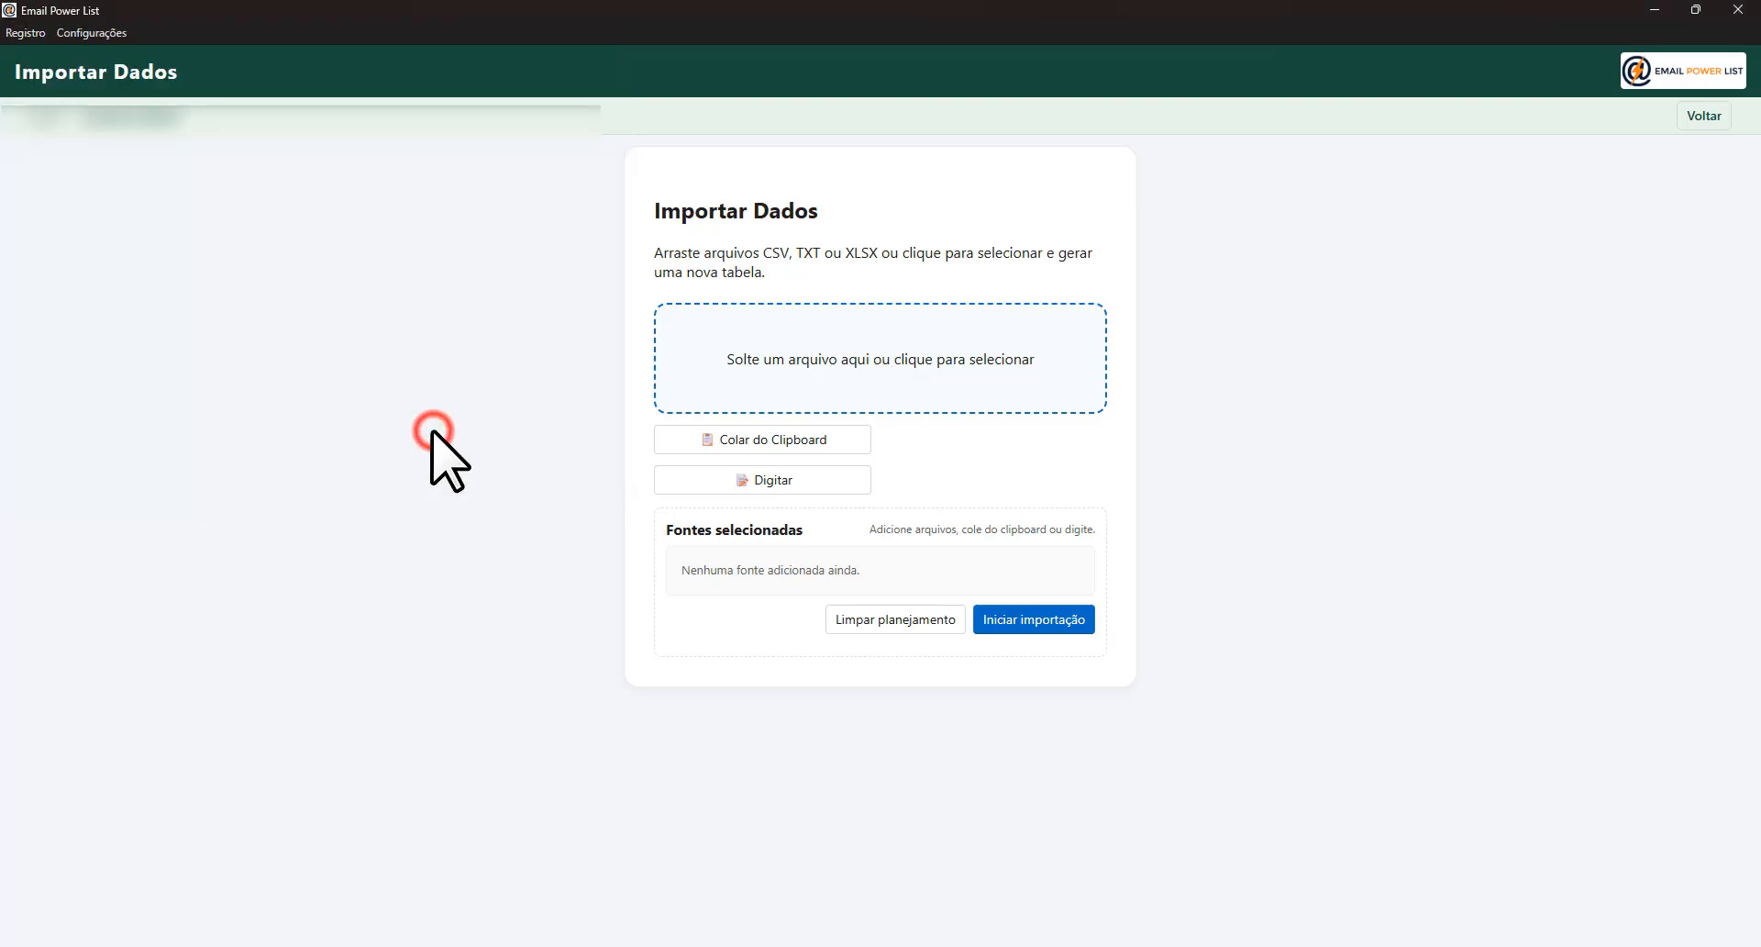
left_click(1055, 630)
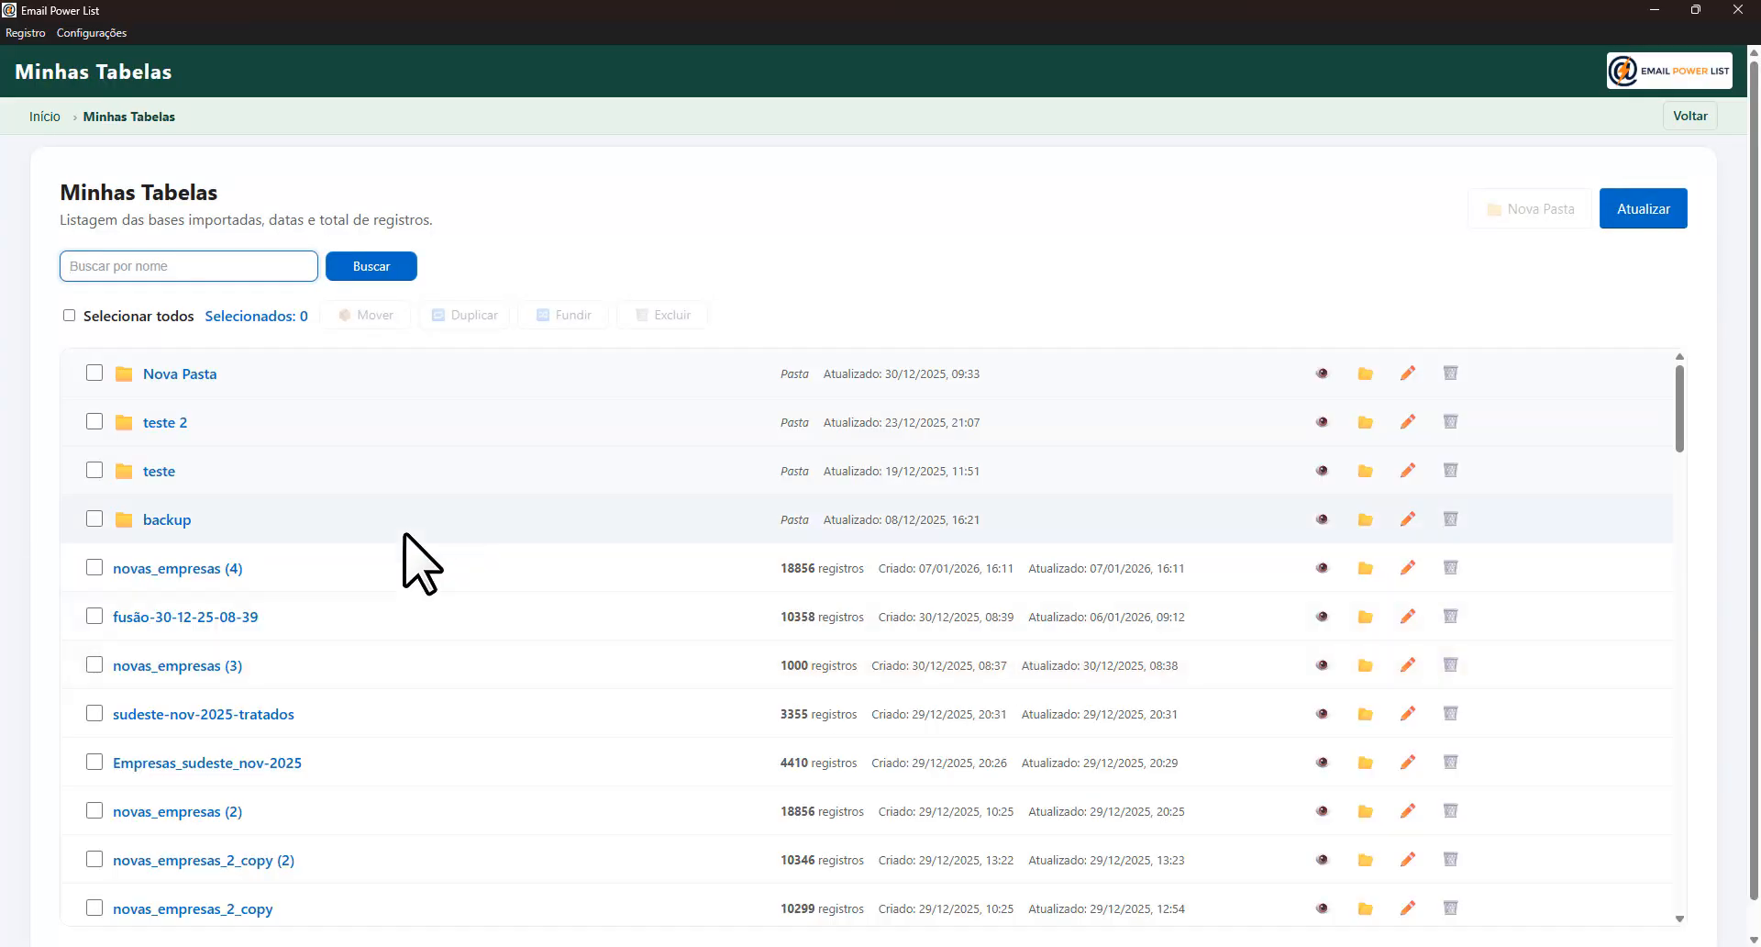
- Delete every column except email from the novas_empresas (4) table and apply the changes
left_click(188, 566)
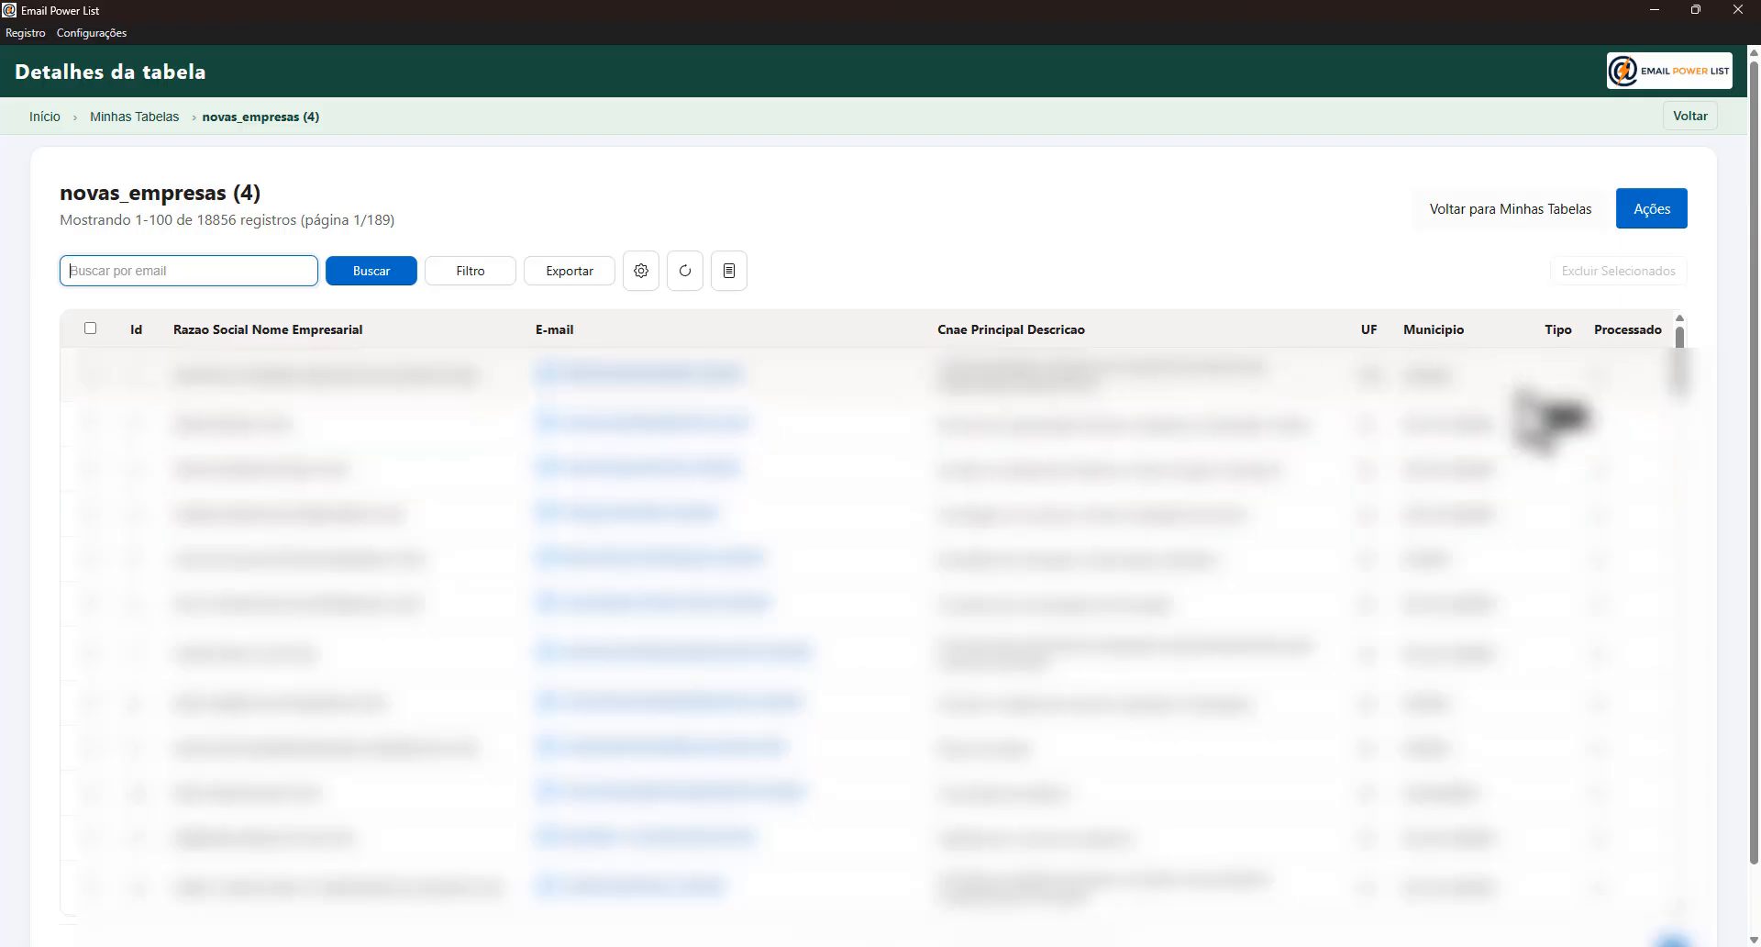
left_click(1643, 211)
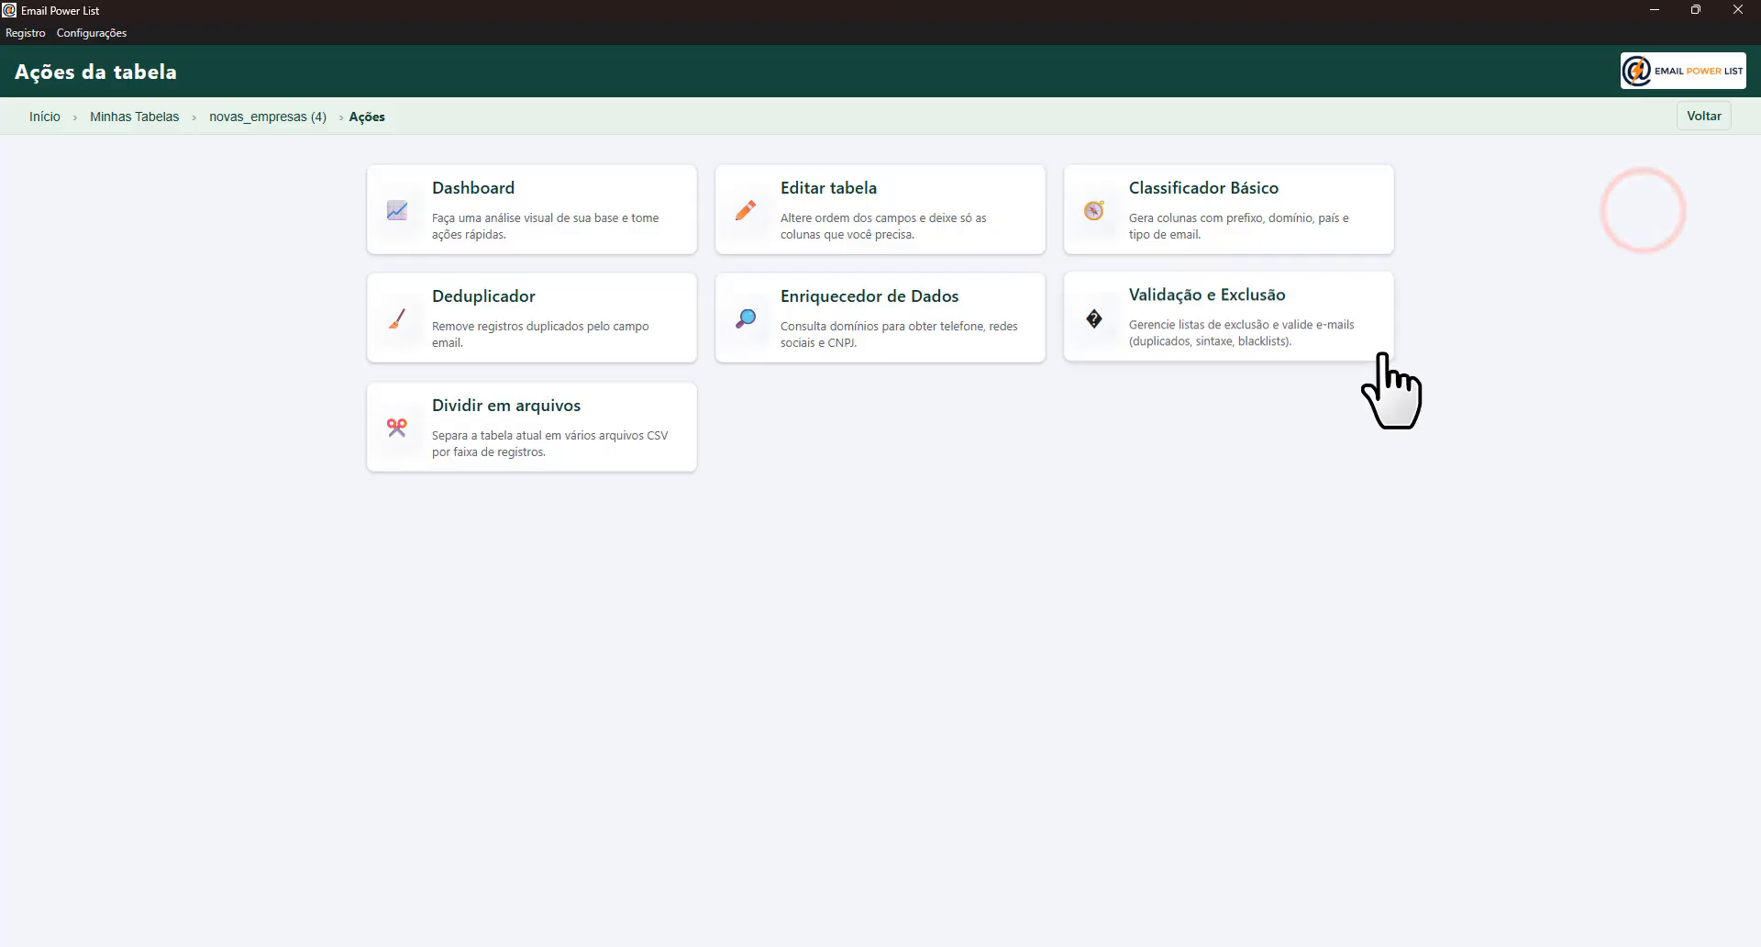
left_click(807, 205)
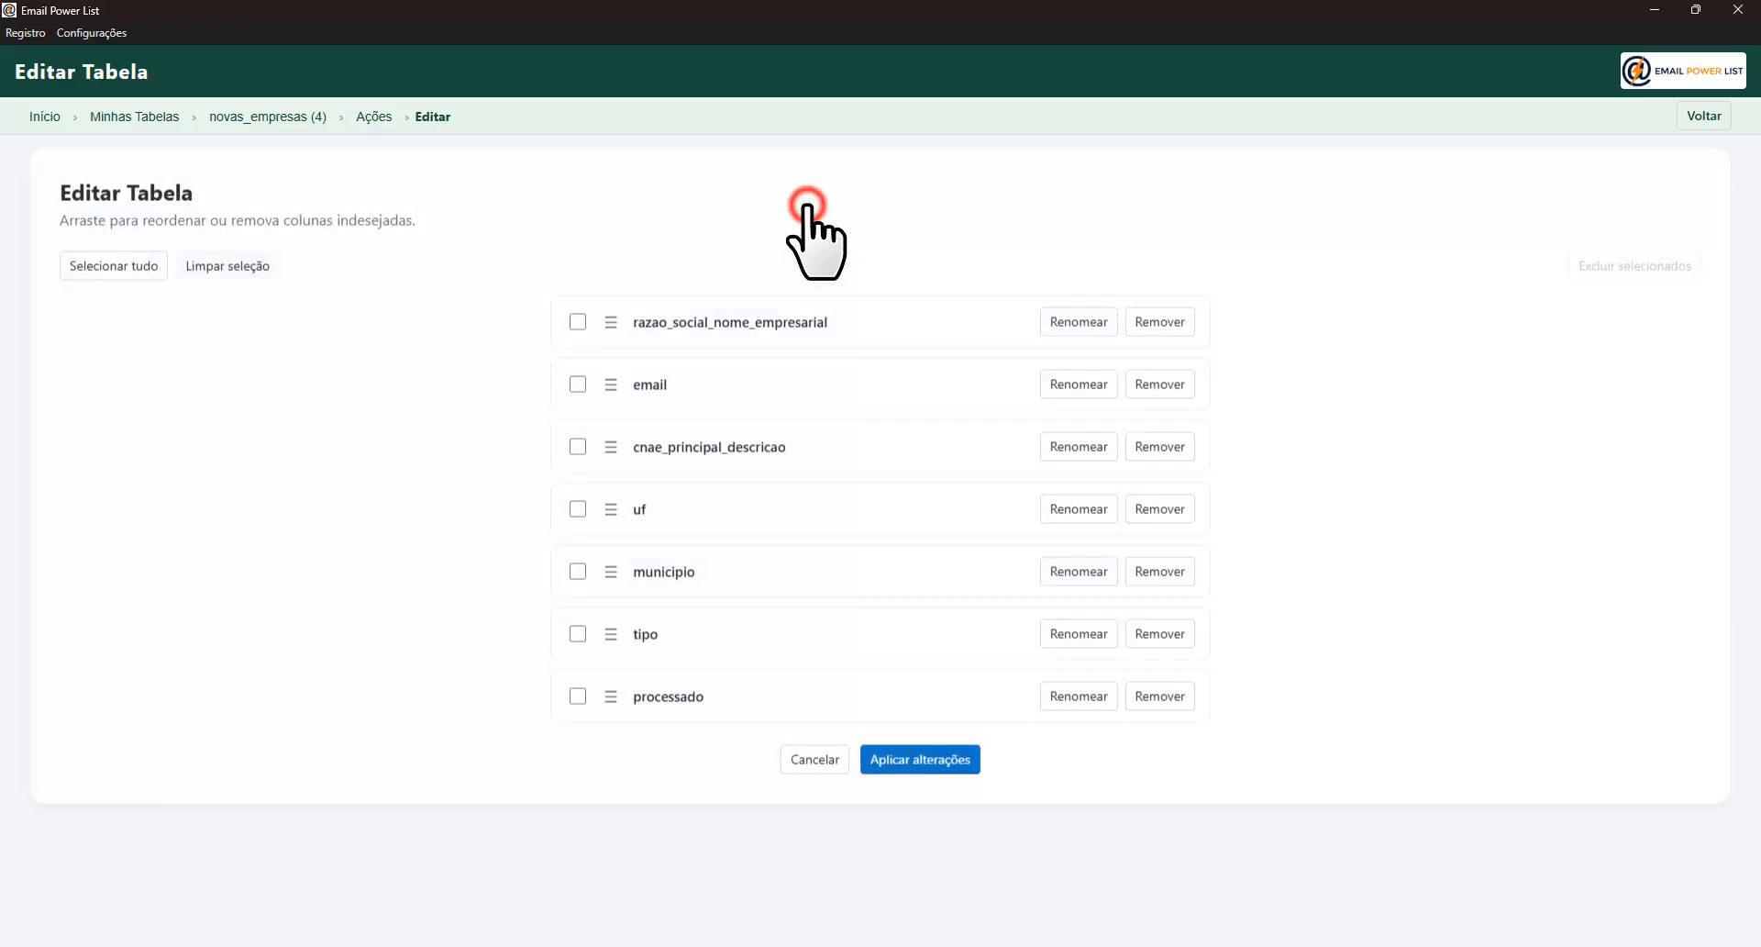
left_click(93, 260)
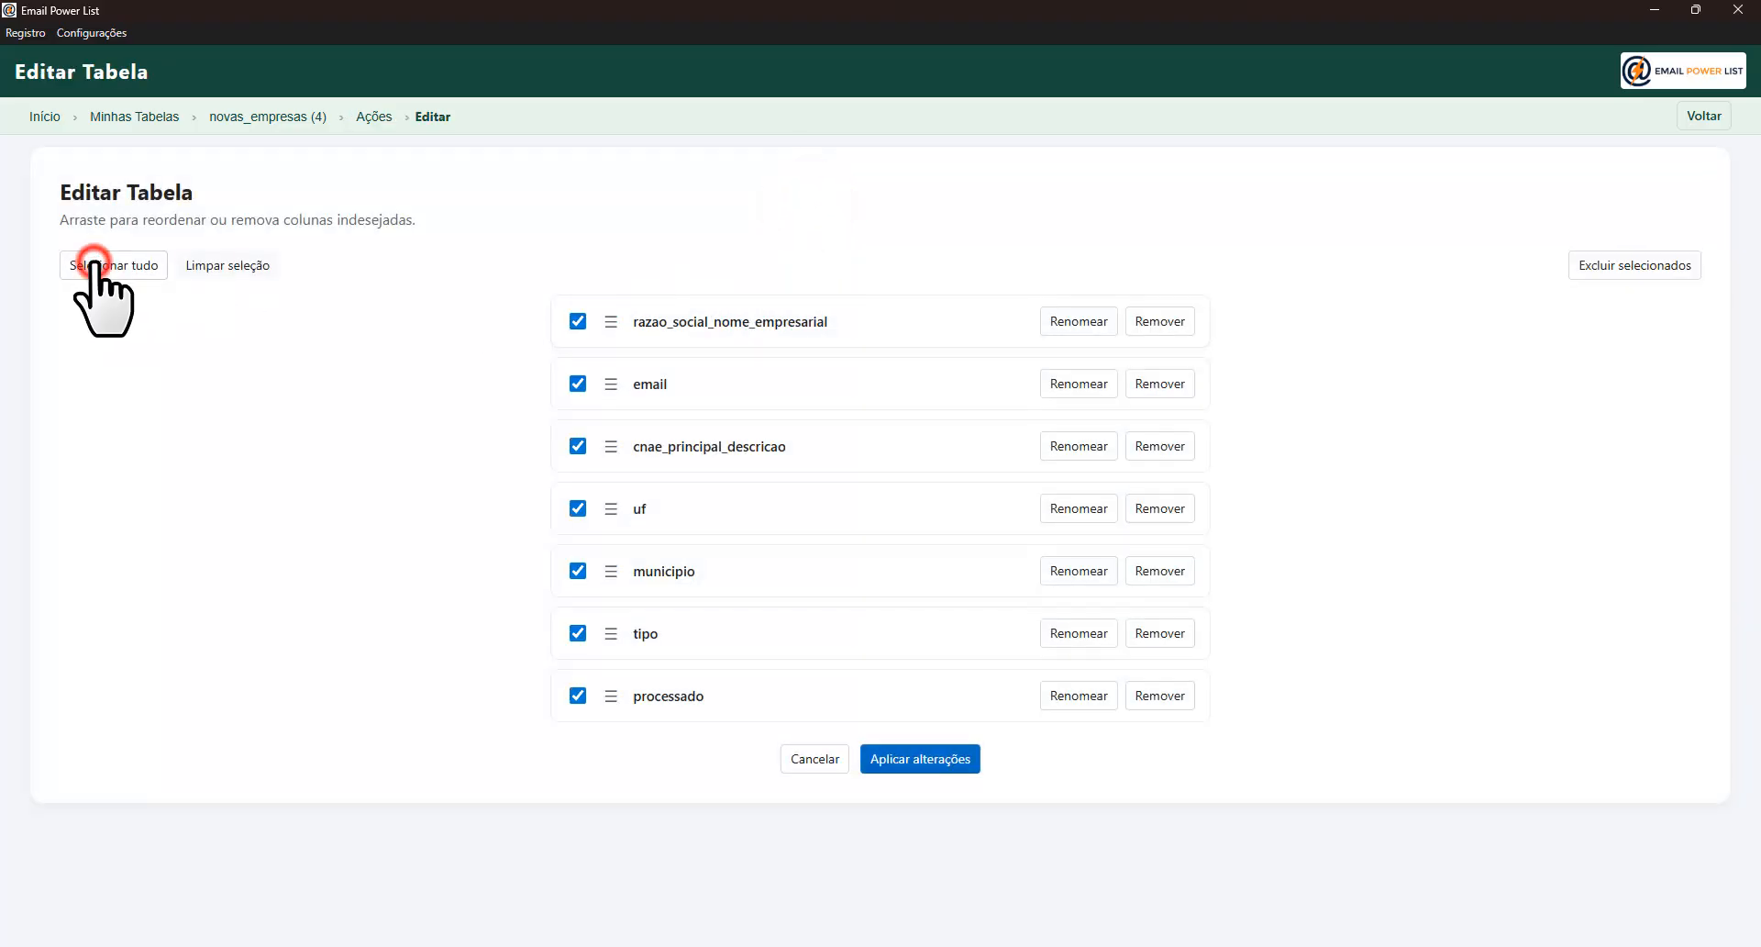
left_click(577, 383)
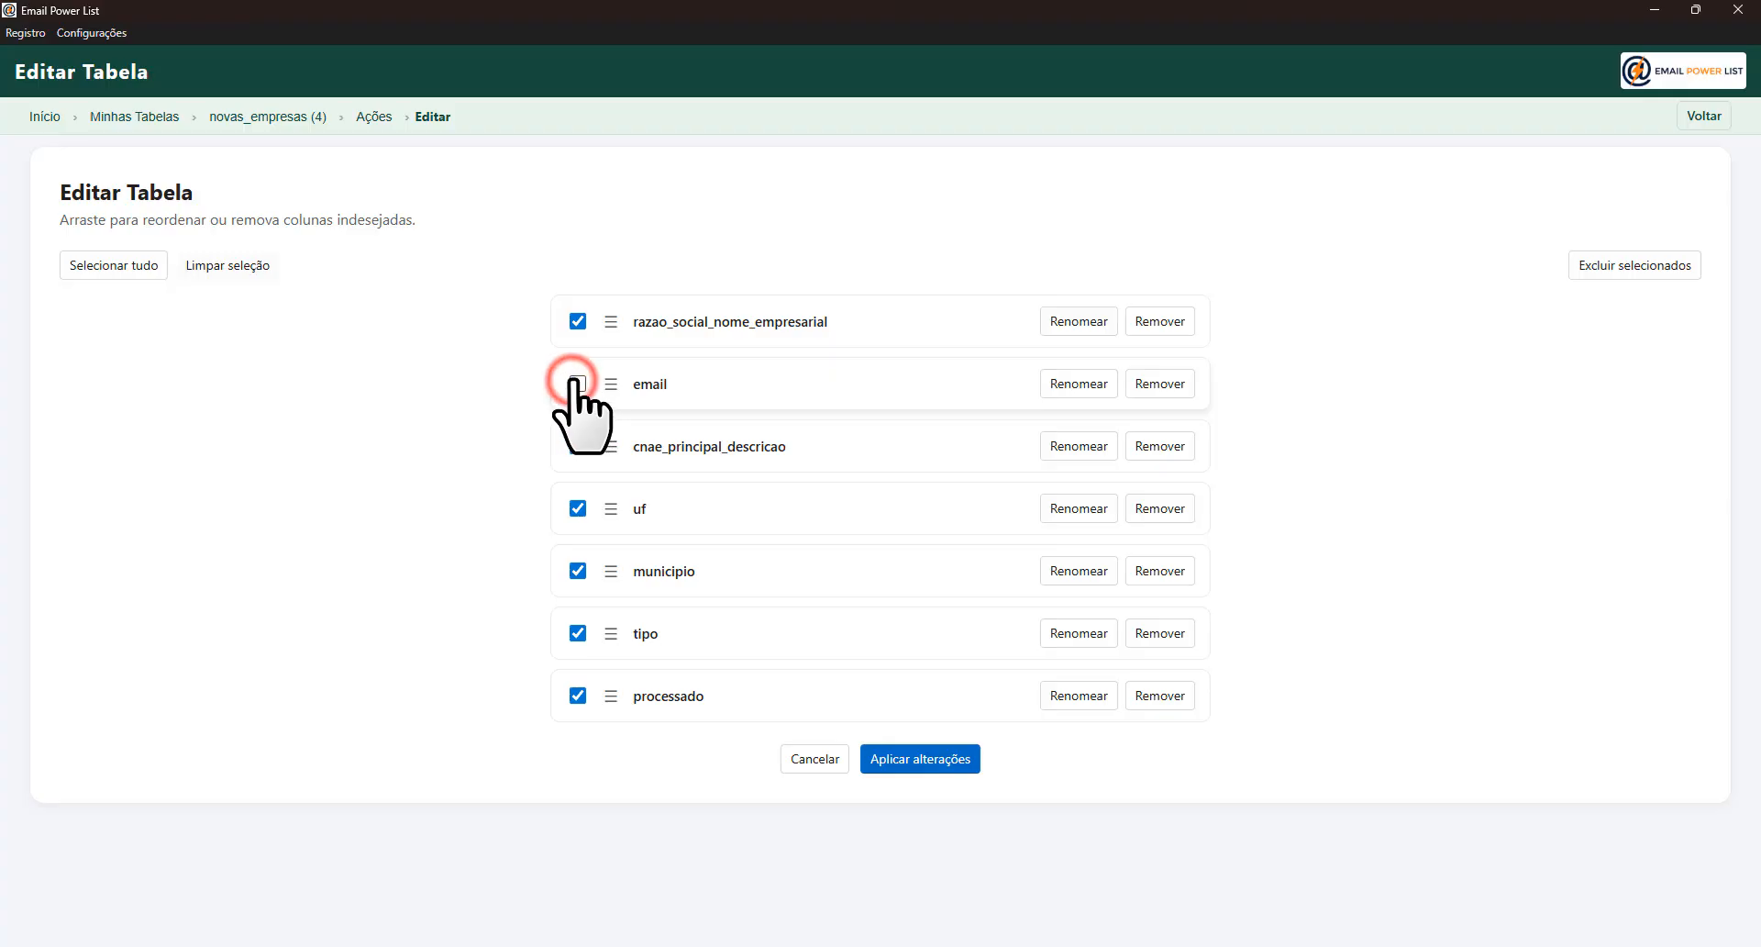
left_click(1671, 264)
left_click(1033, 529)
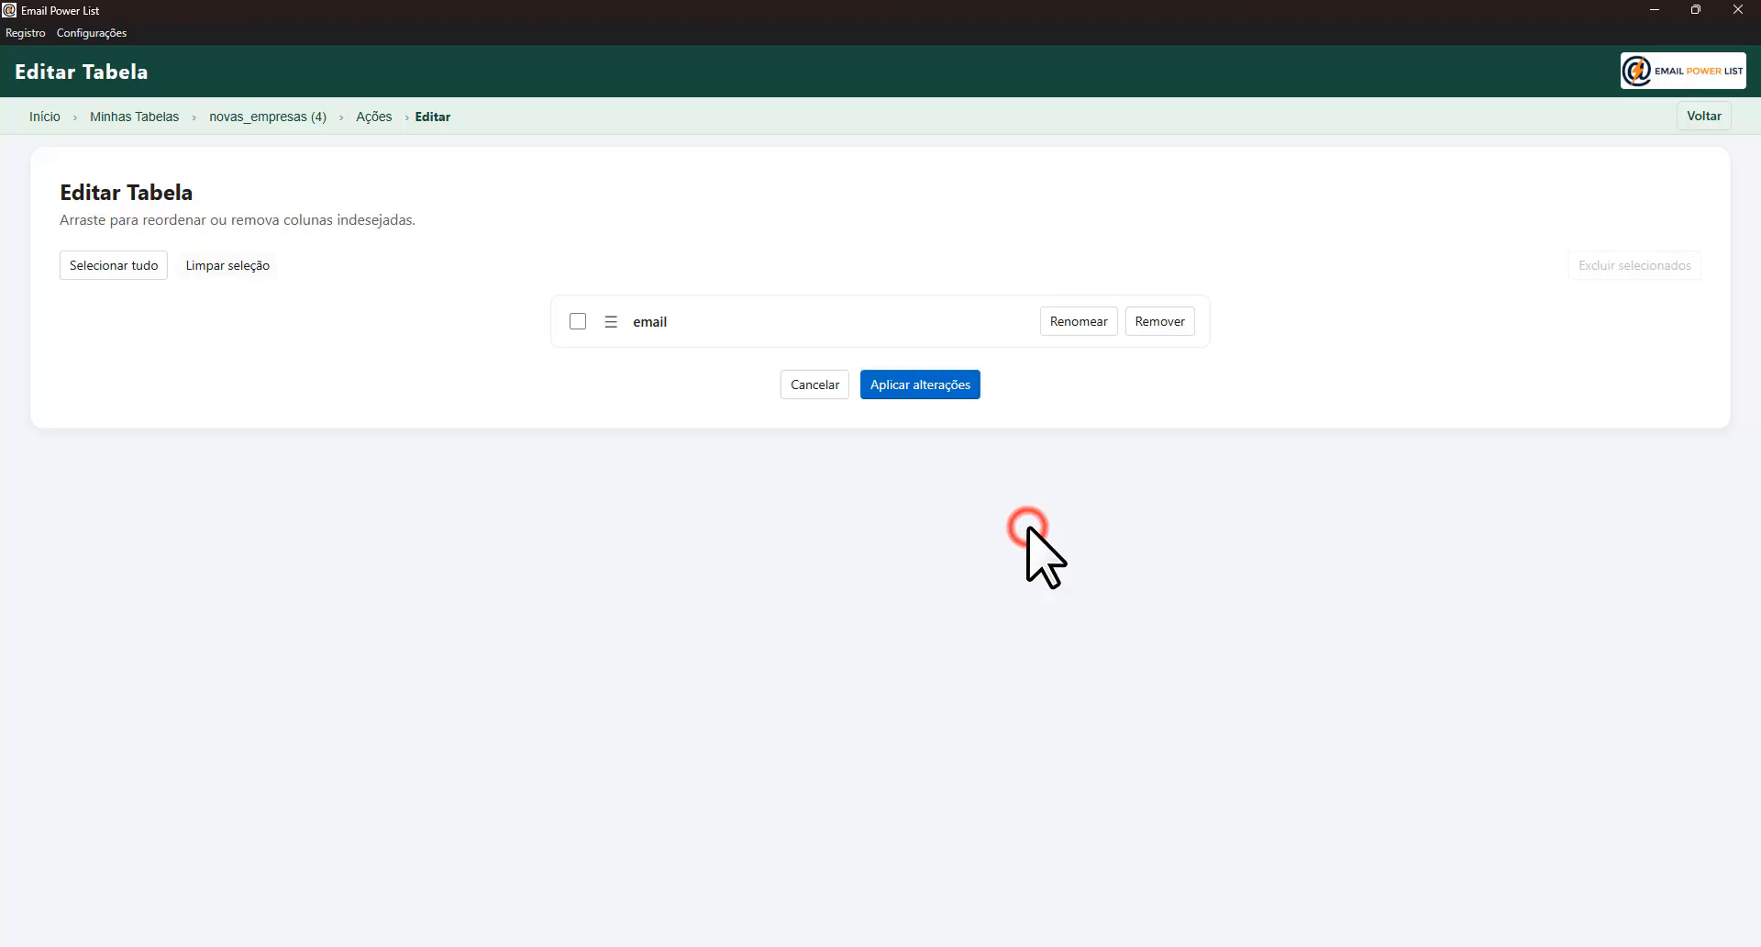
left_click(922, 385)
left_click(1044, 541)
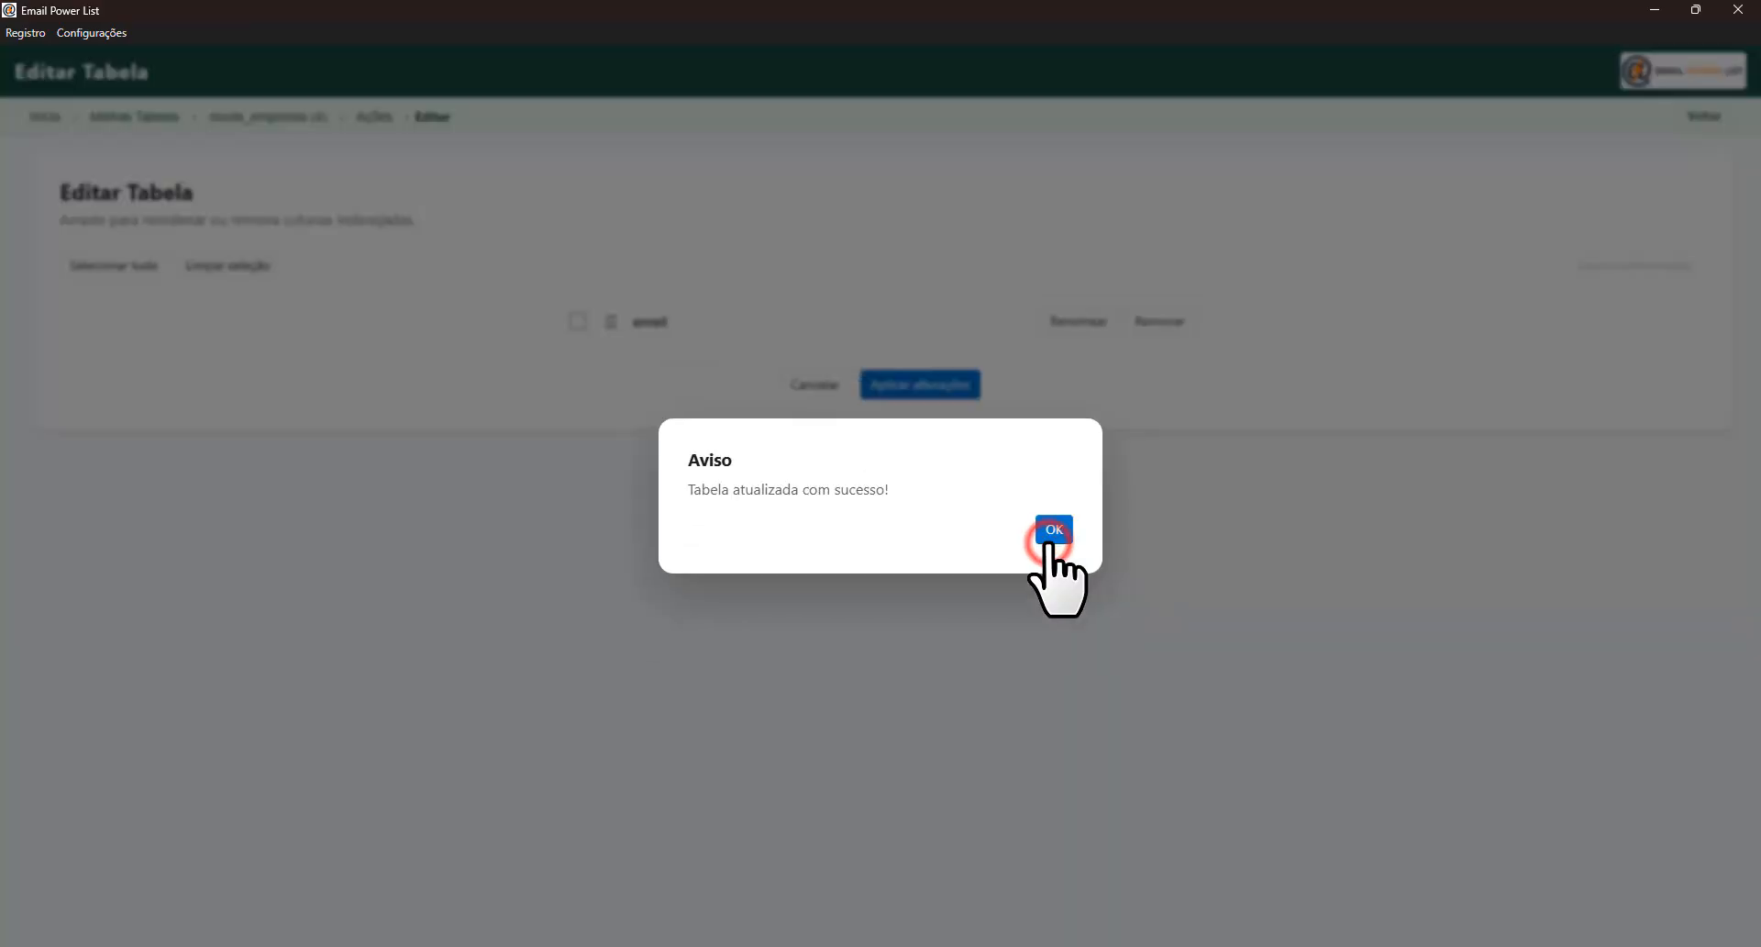
left_click(1049, 534)
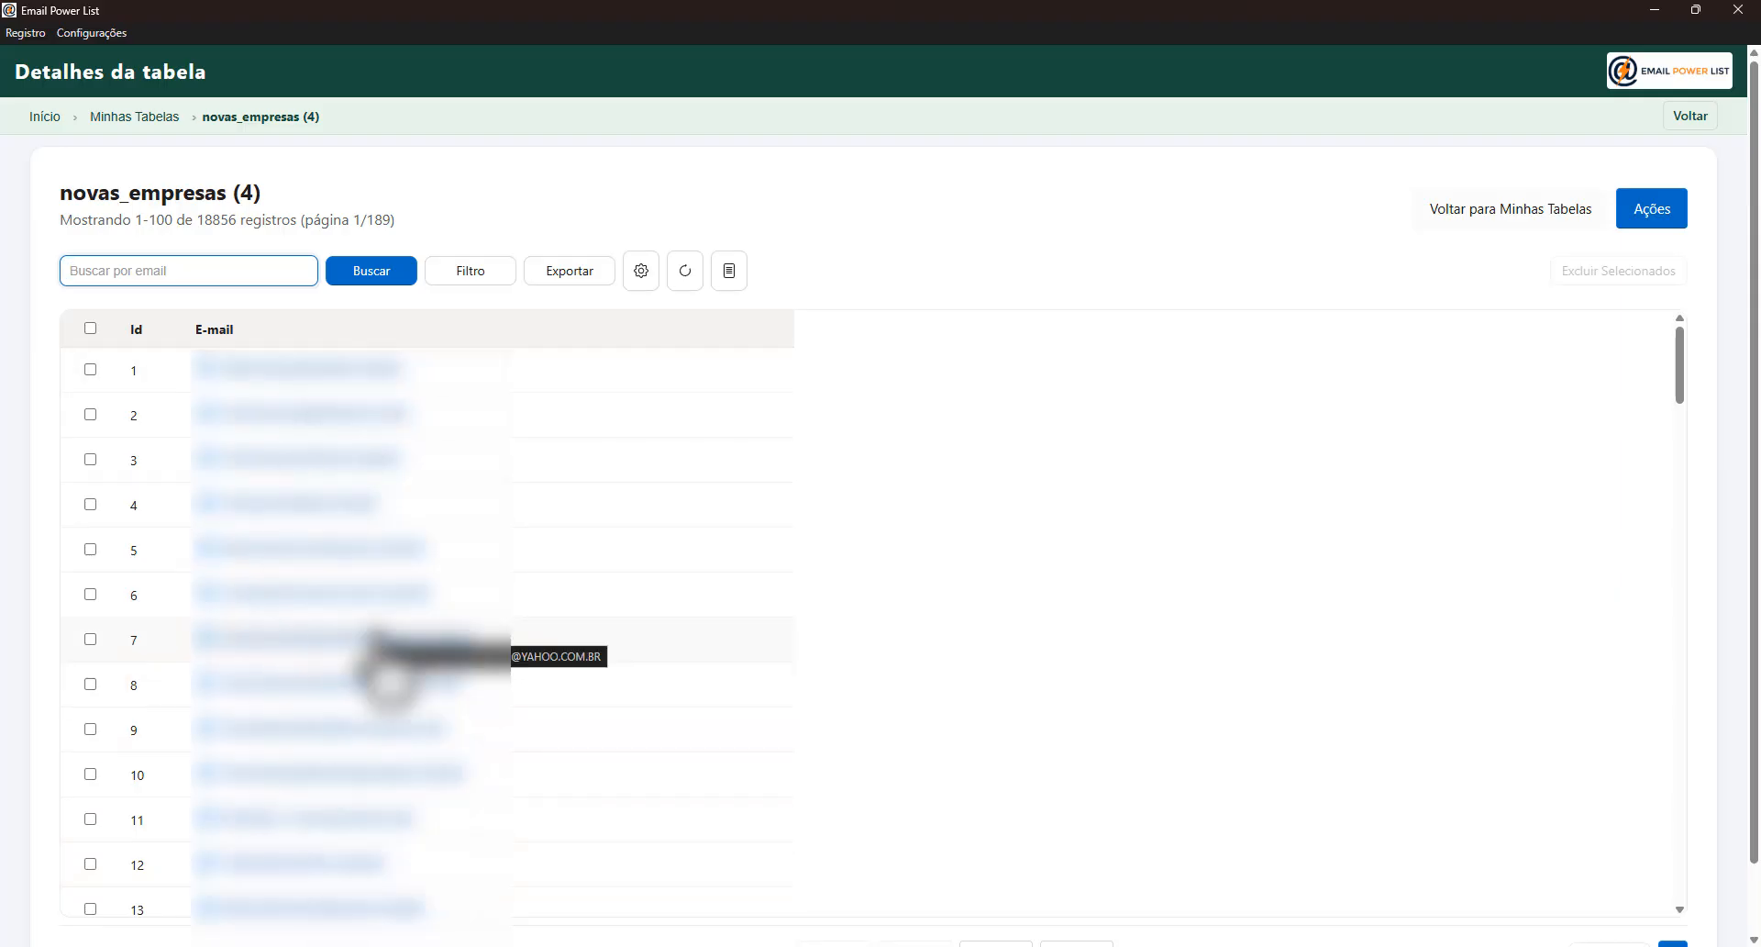
- Start the data enrichment (Enriquecedor de Dados) on the novas_empresas (4) table
left_click(1665, 209)
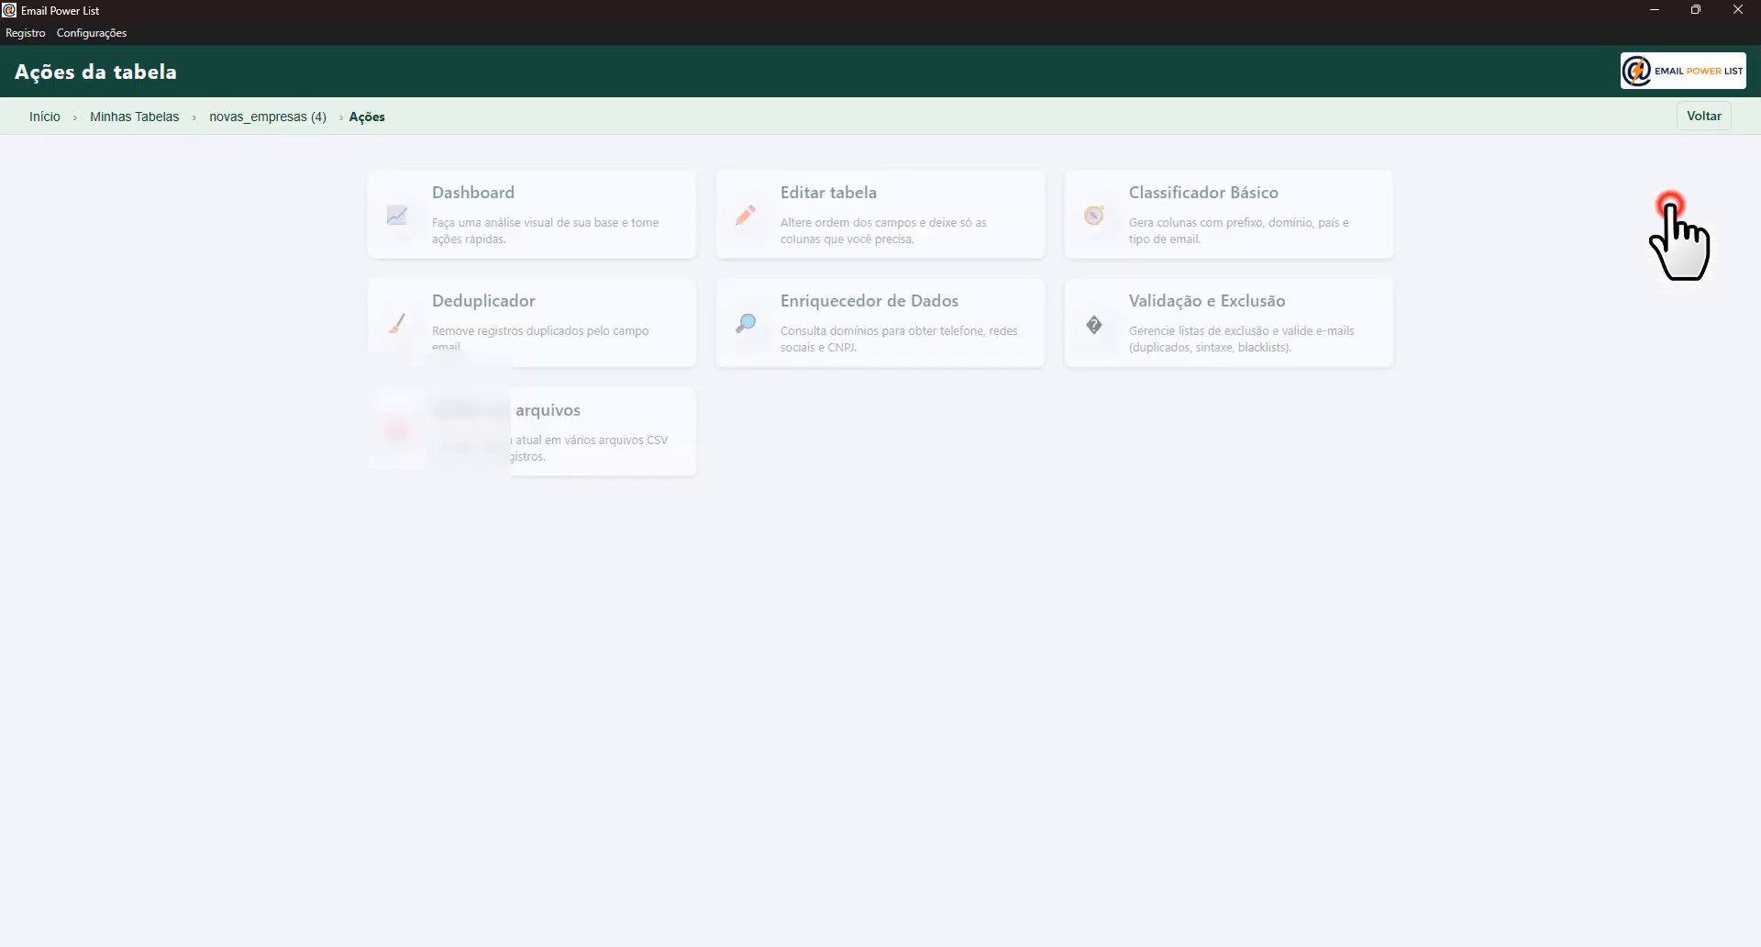
left_click(902, 302)
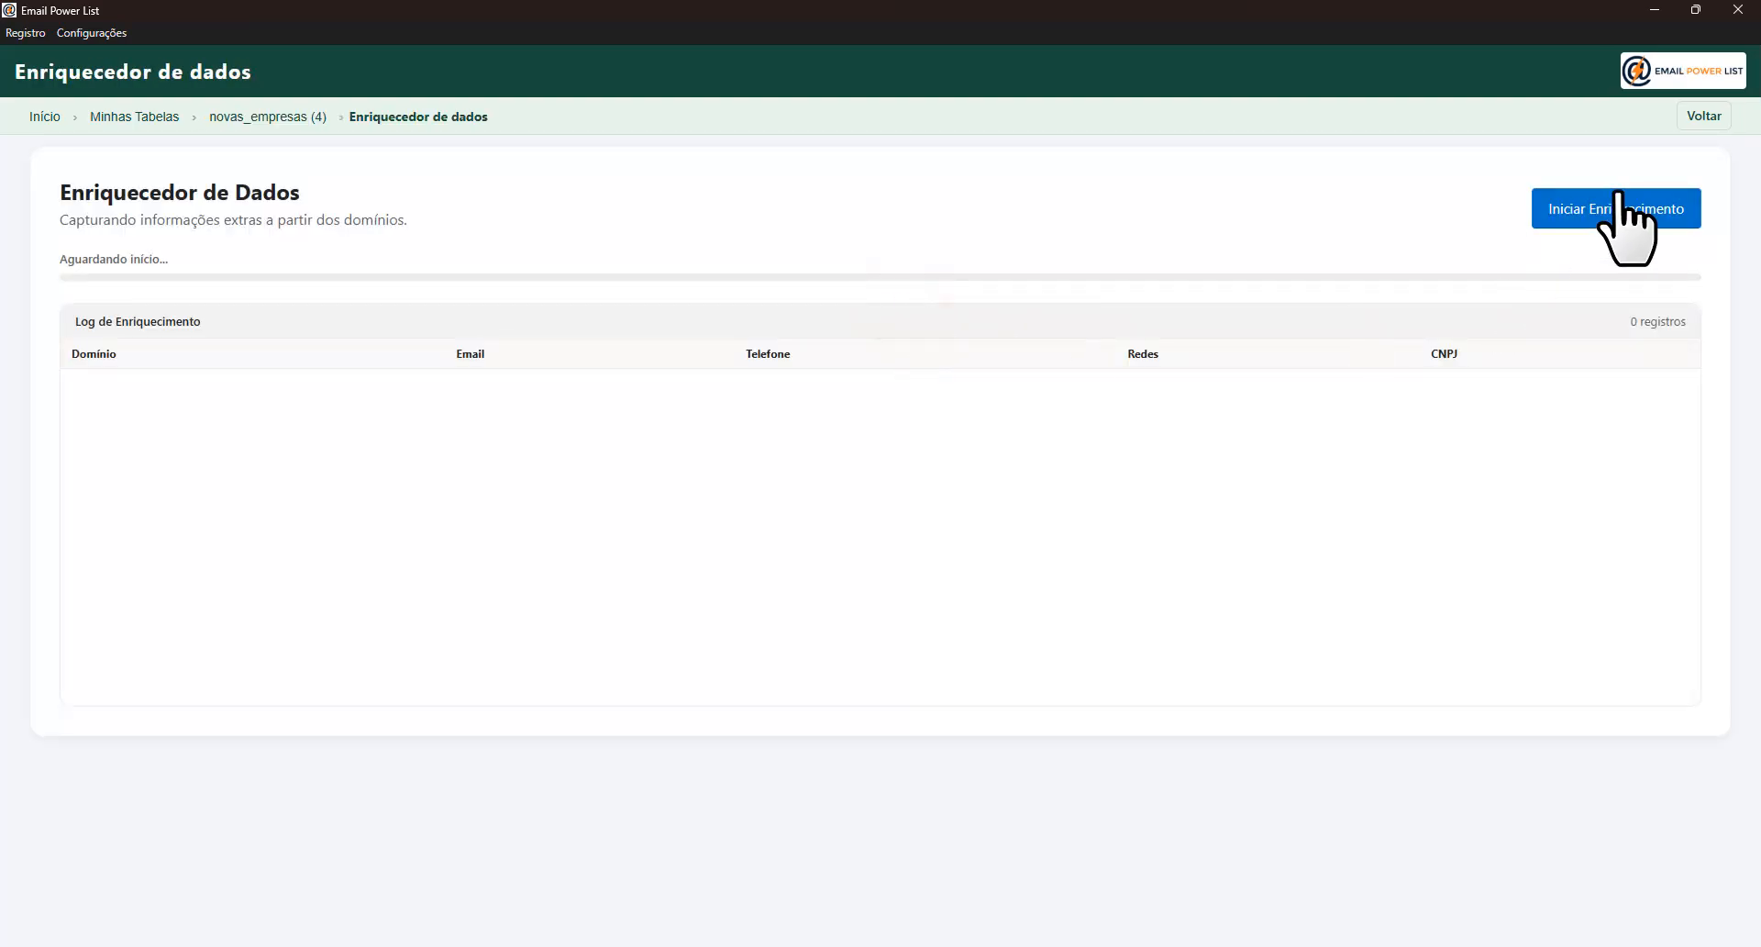
left_click(1622, 220)
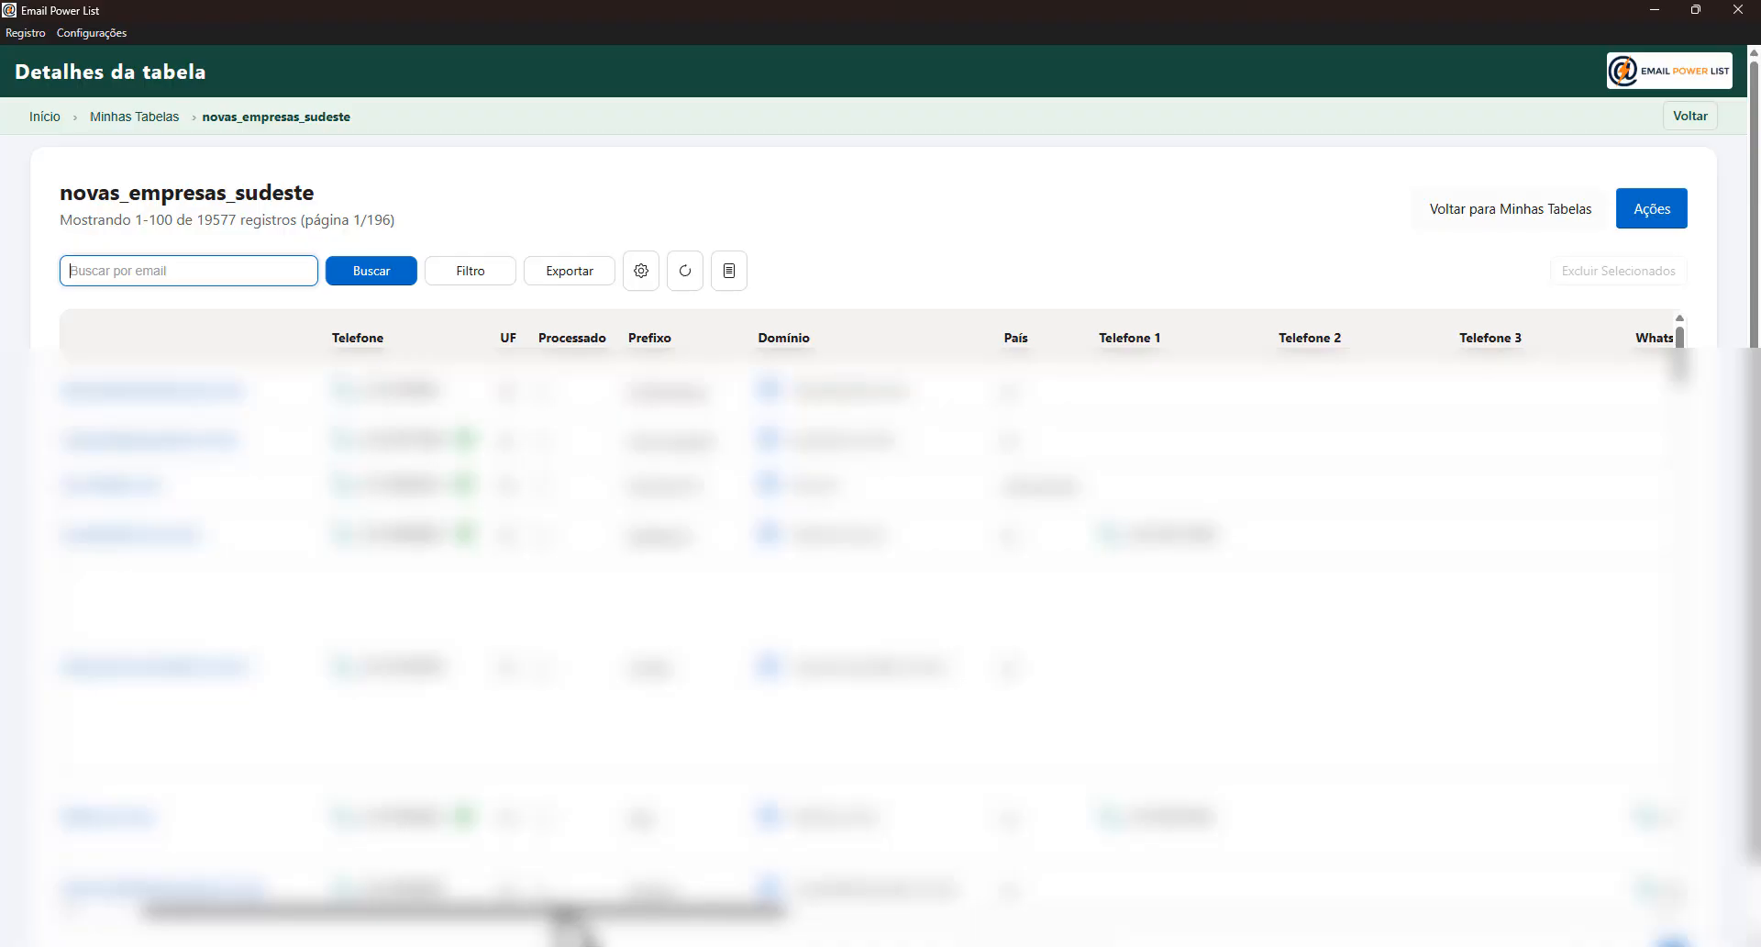
- Examine the phone, WhatsApp, social network and CNPJ columns of the enriched novas_empresas_sudeste table
left_click_drag(556, 908, 887, 911)
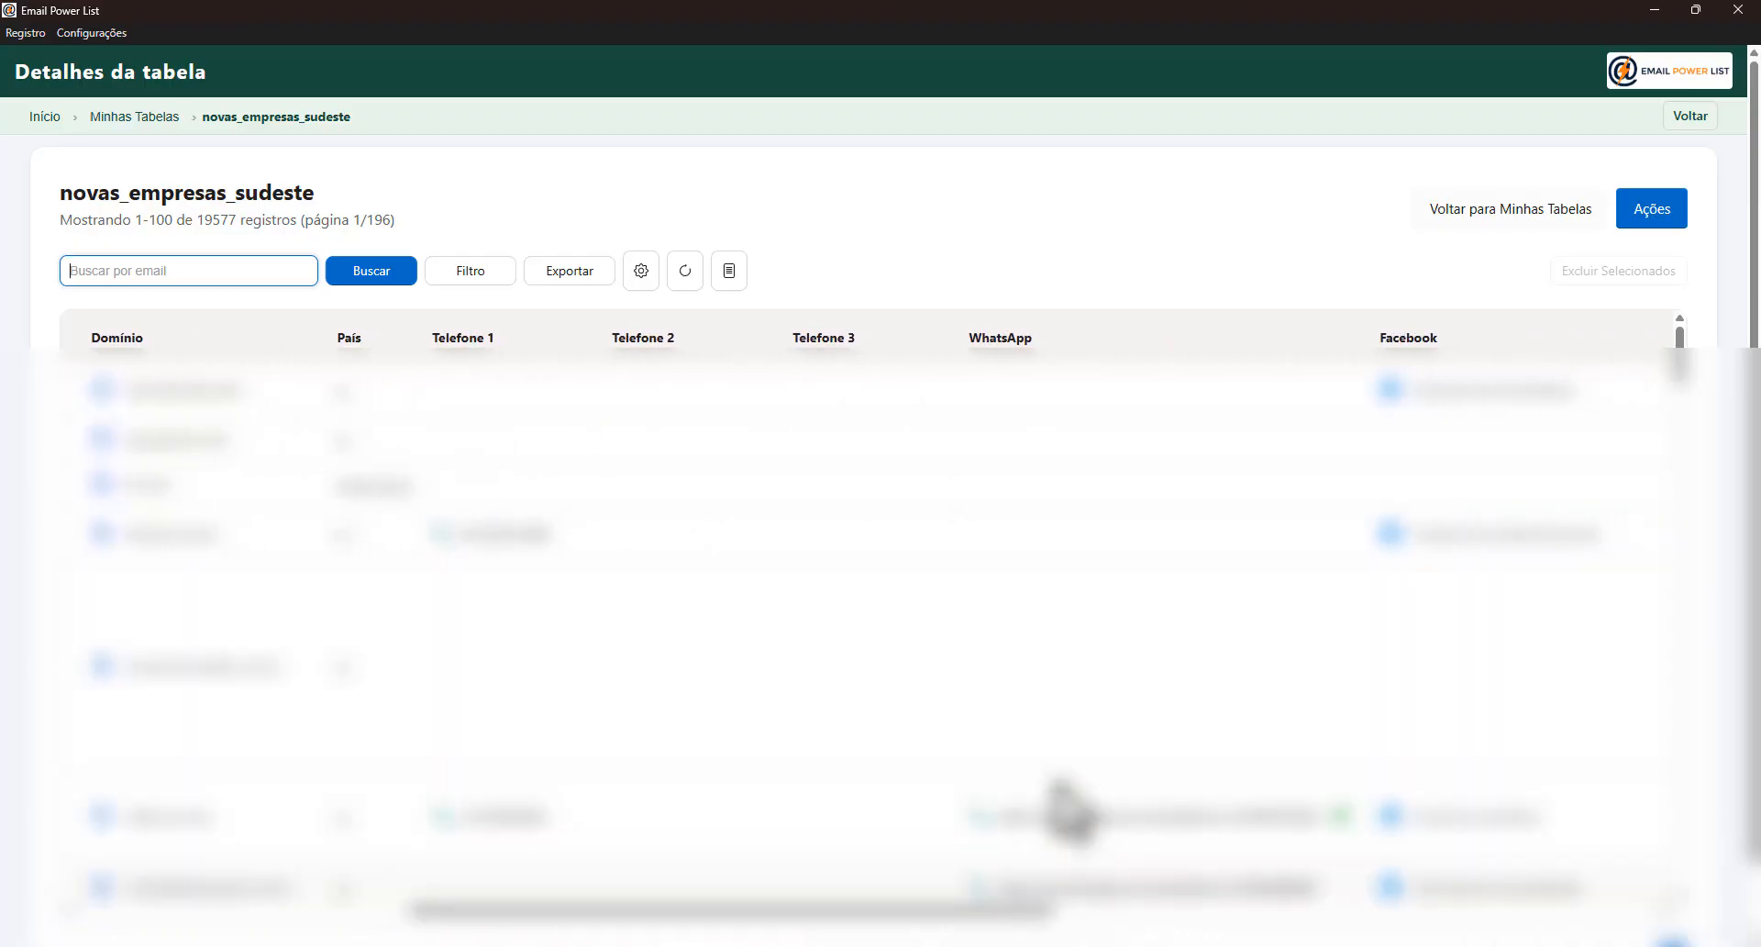
scroll(1061, 805, "down", 3)
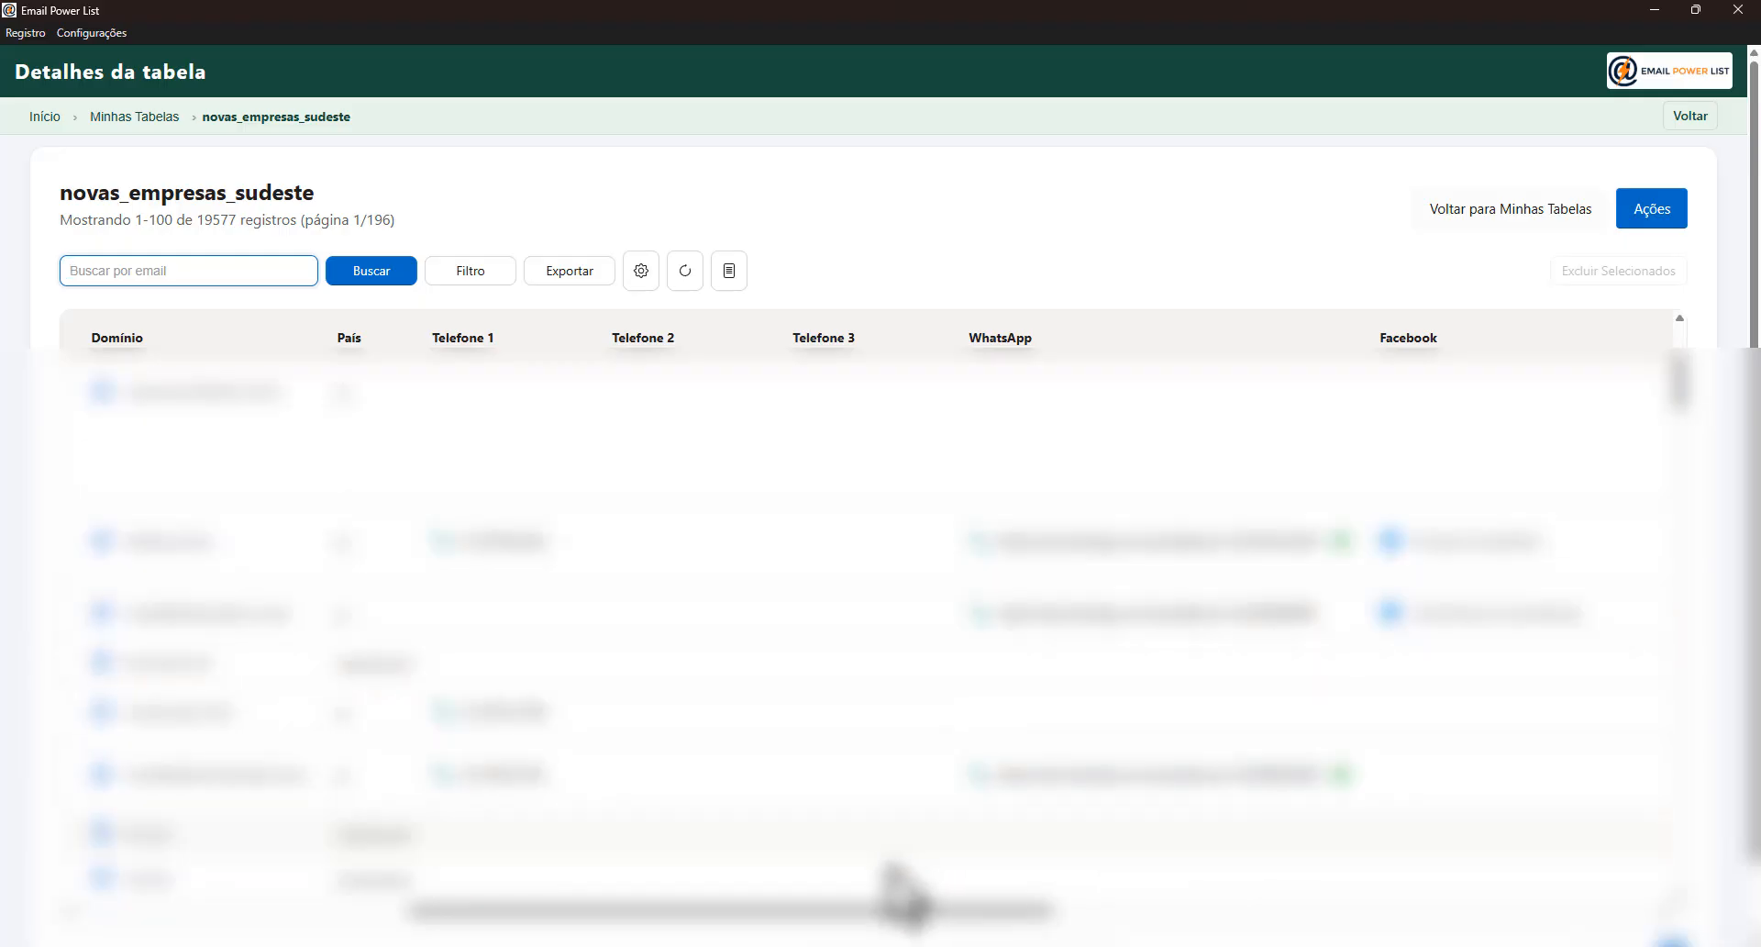
left_click_drag(834, 908, 1460, 915)
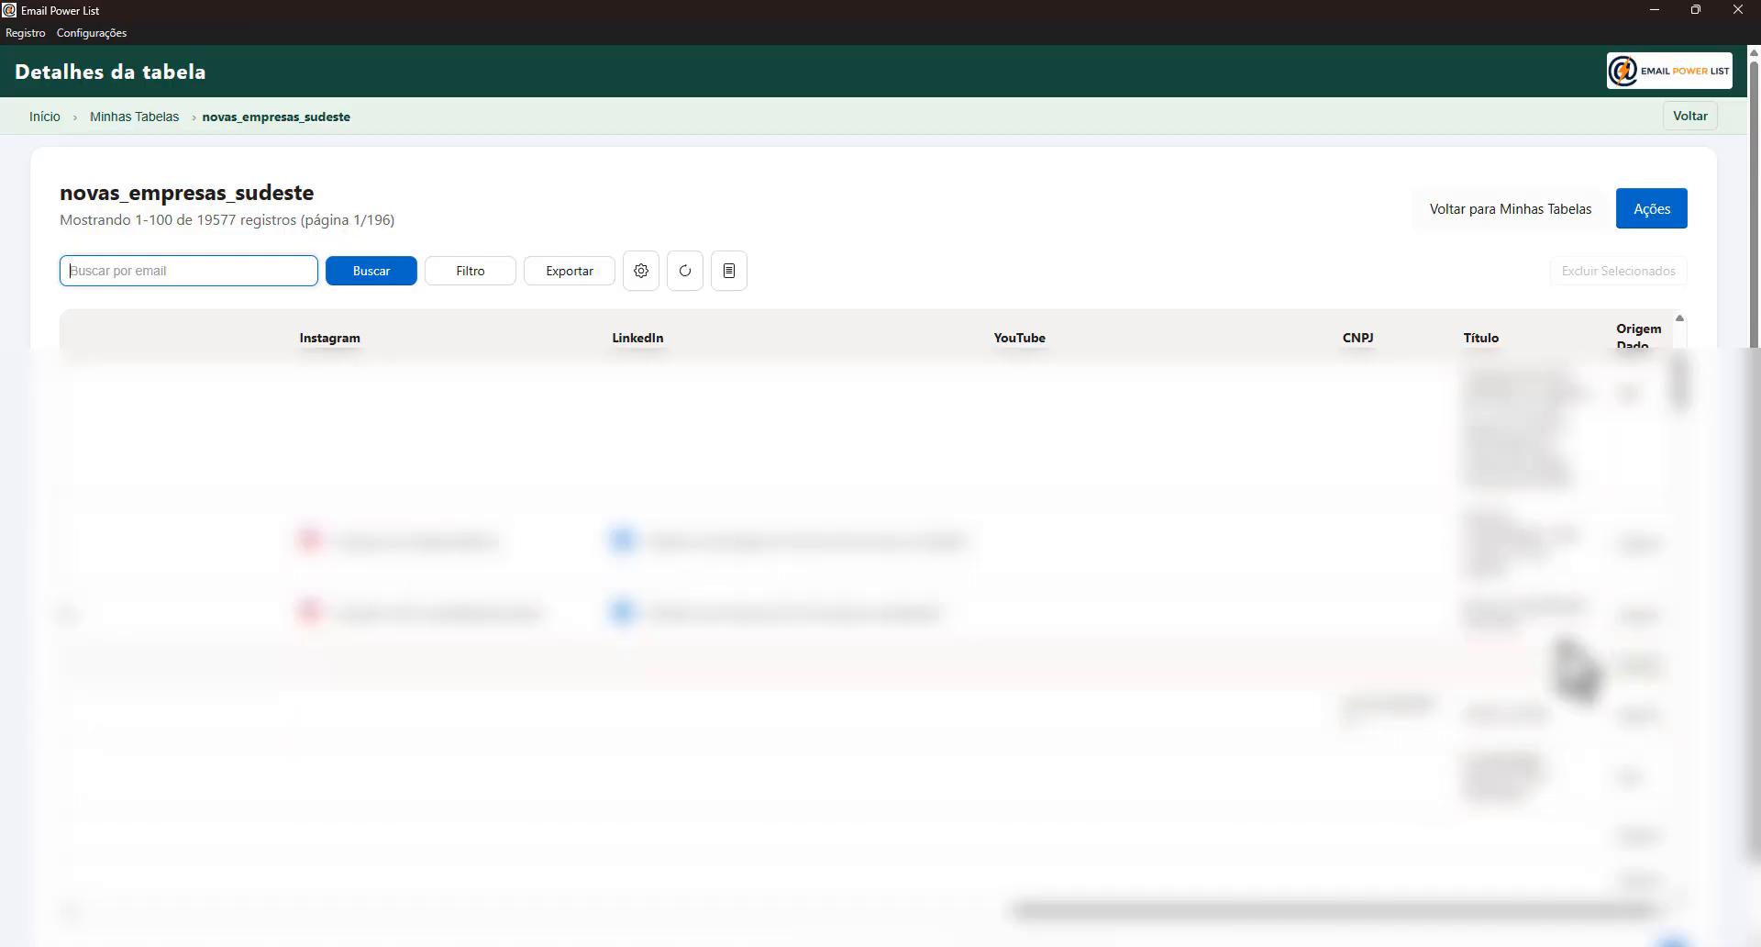
left_click(188, 275)
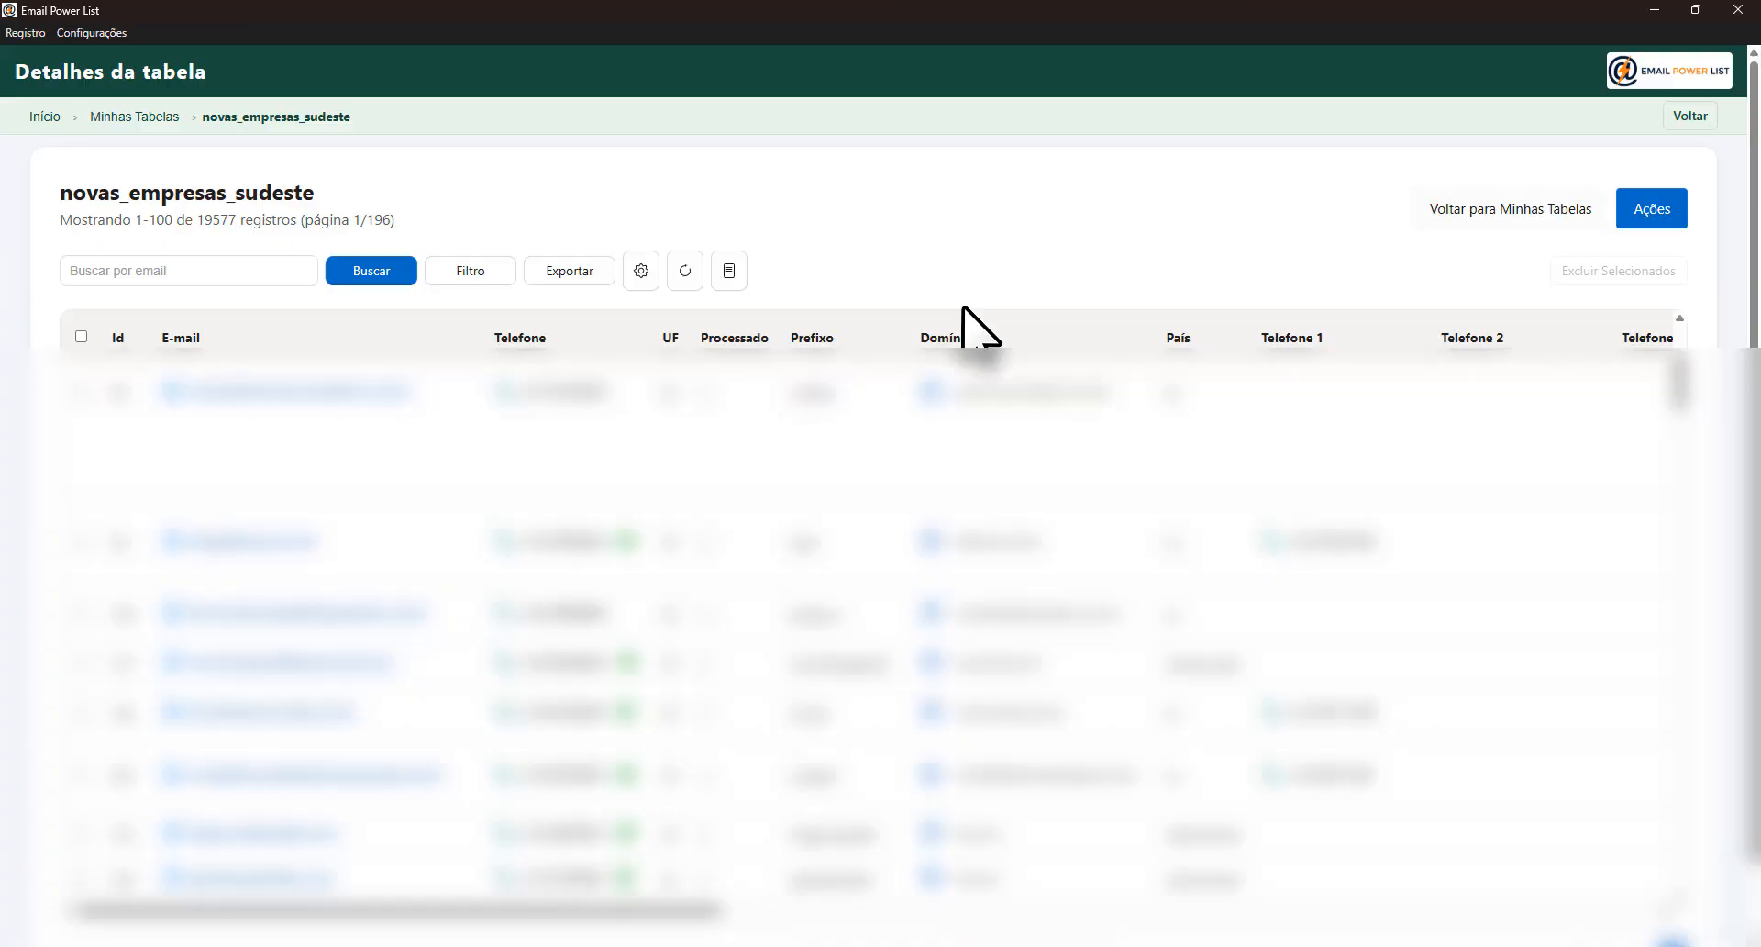
- Configure the columns of novas_empresas_sudeste to show only E-mail
left_click(634, 274)
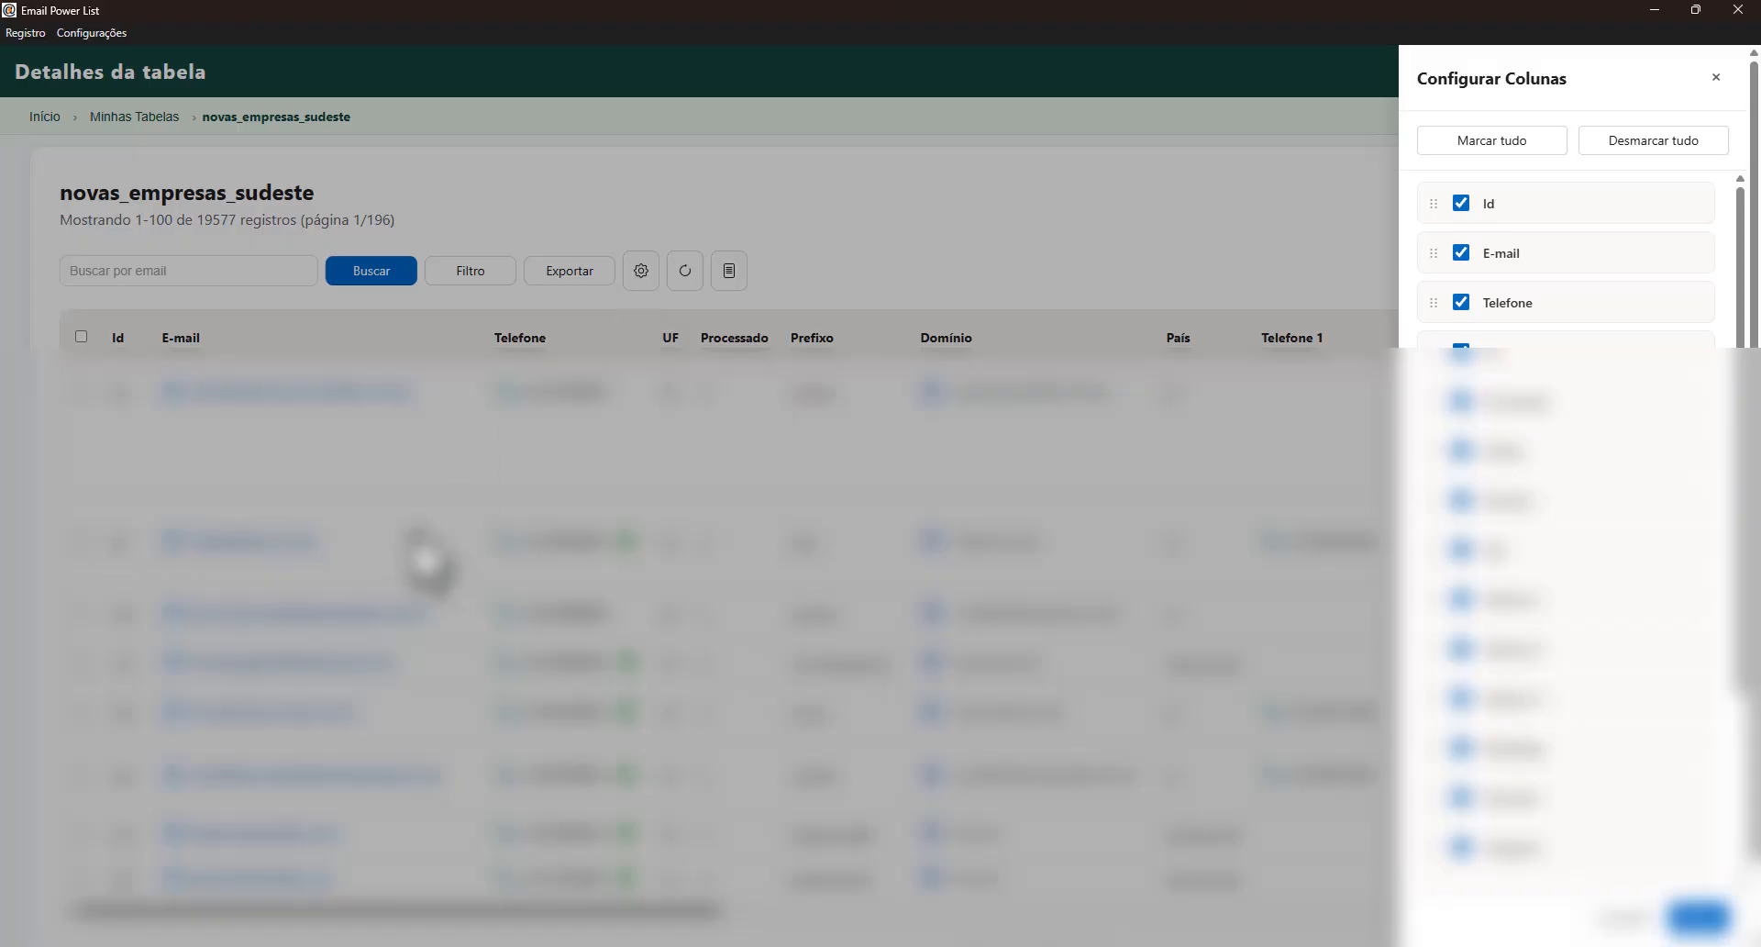
left_click(1656, 140)
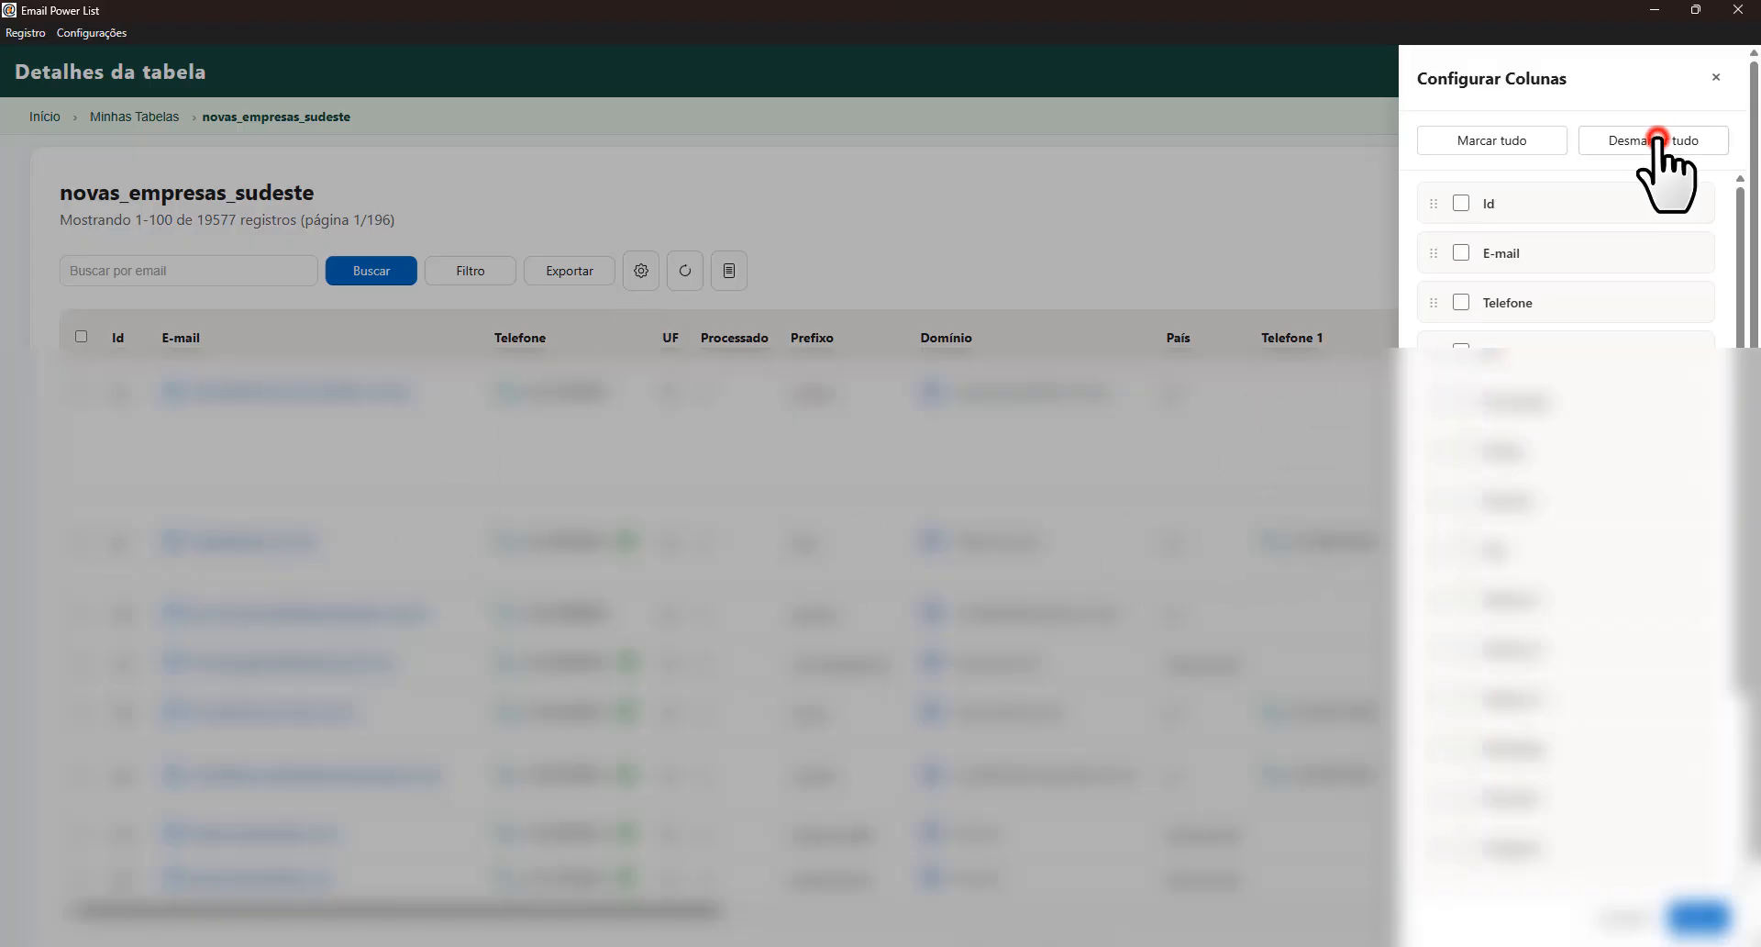
left_click(1461, 252)
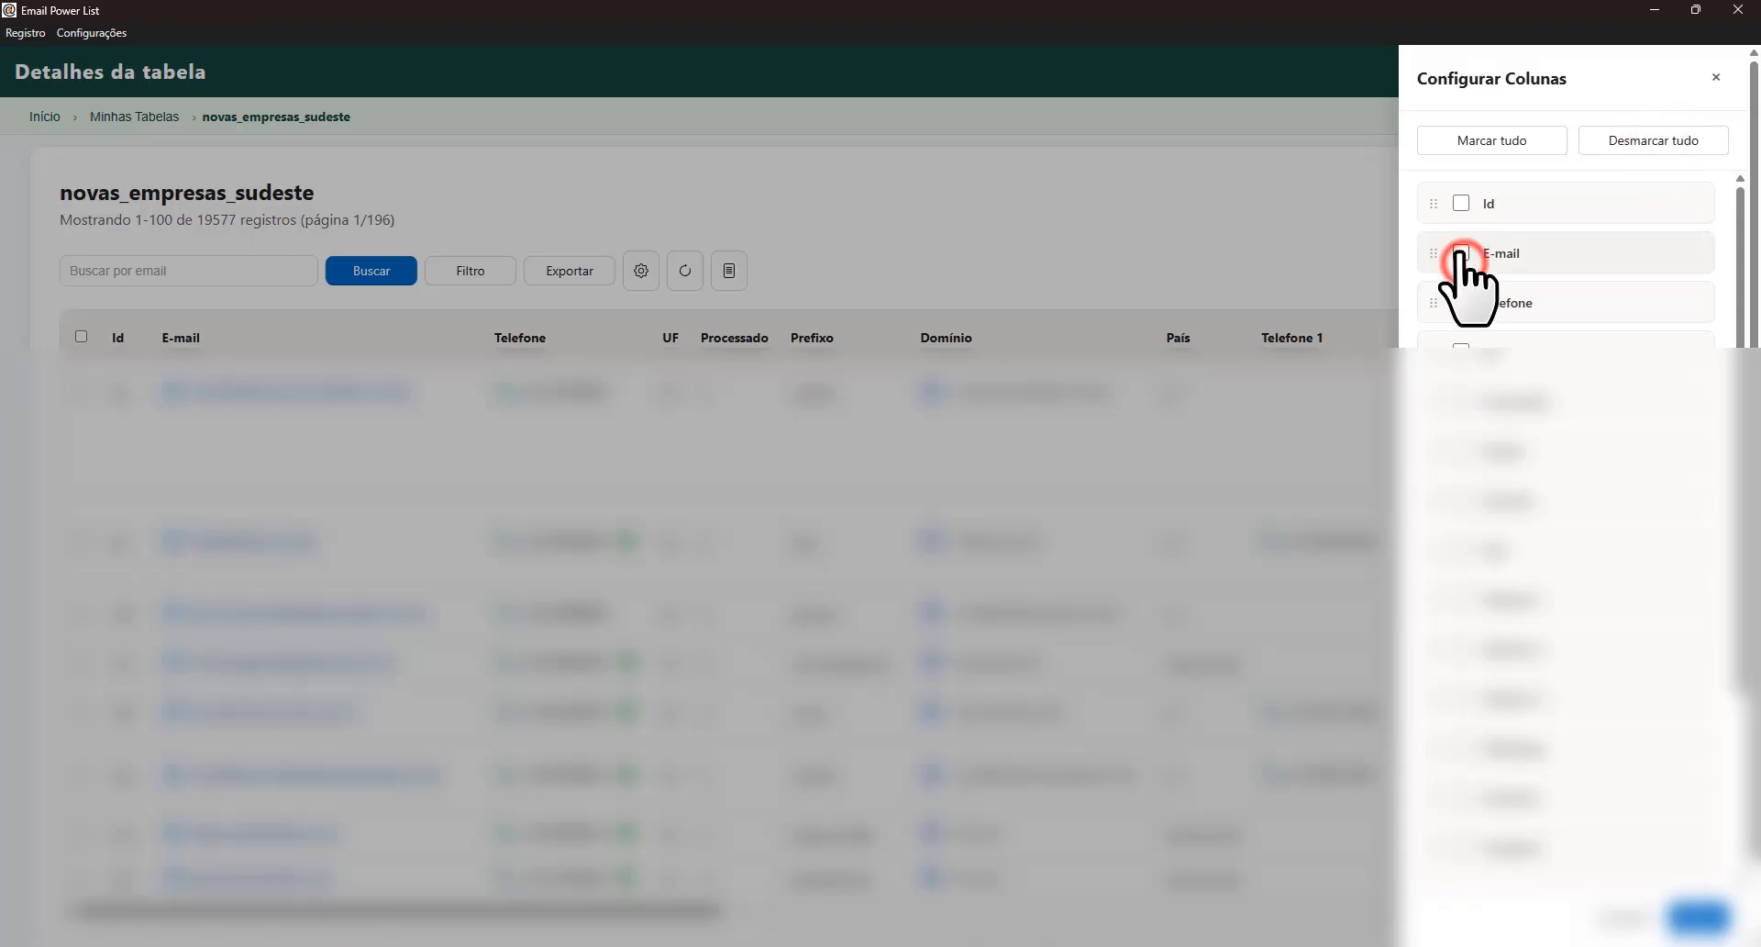
left_click(1705, 916)
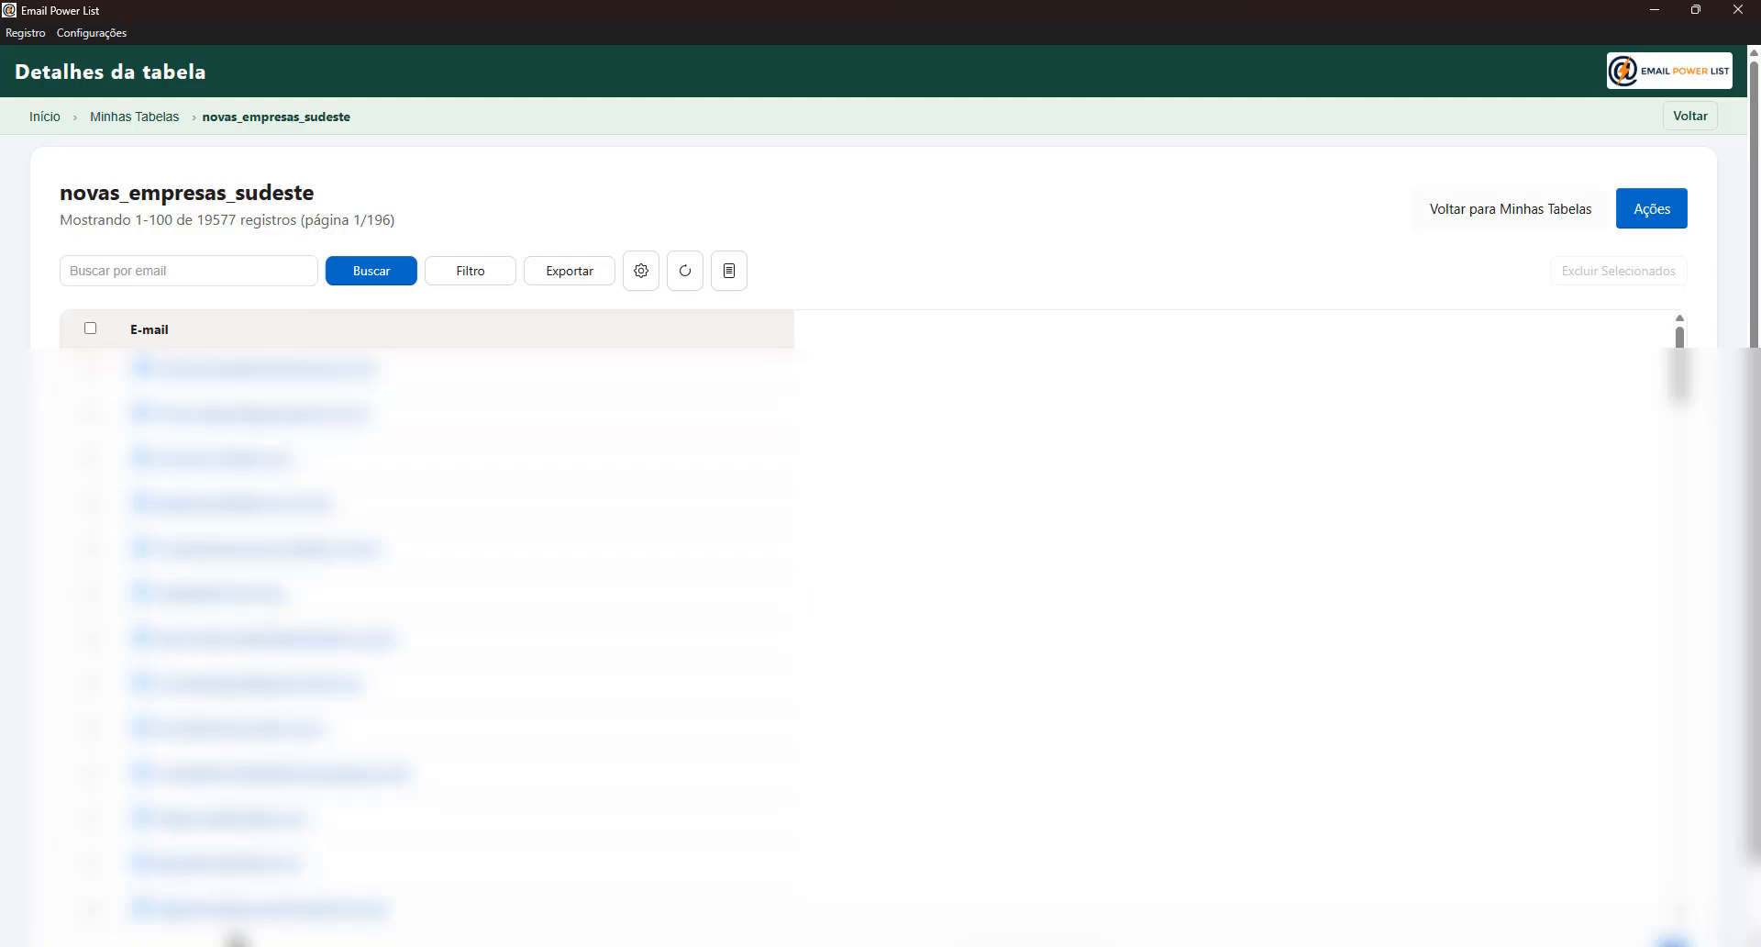
- Select all listed records and view the export format options for the table
left_click(90, 327)
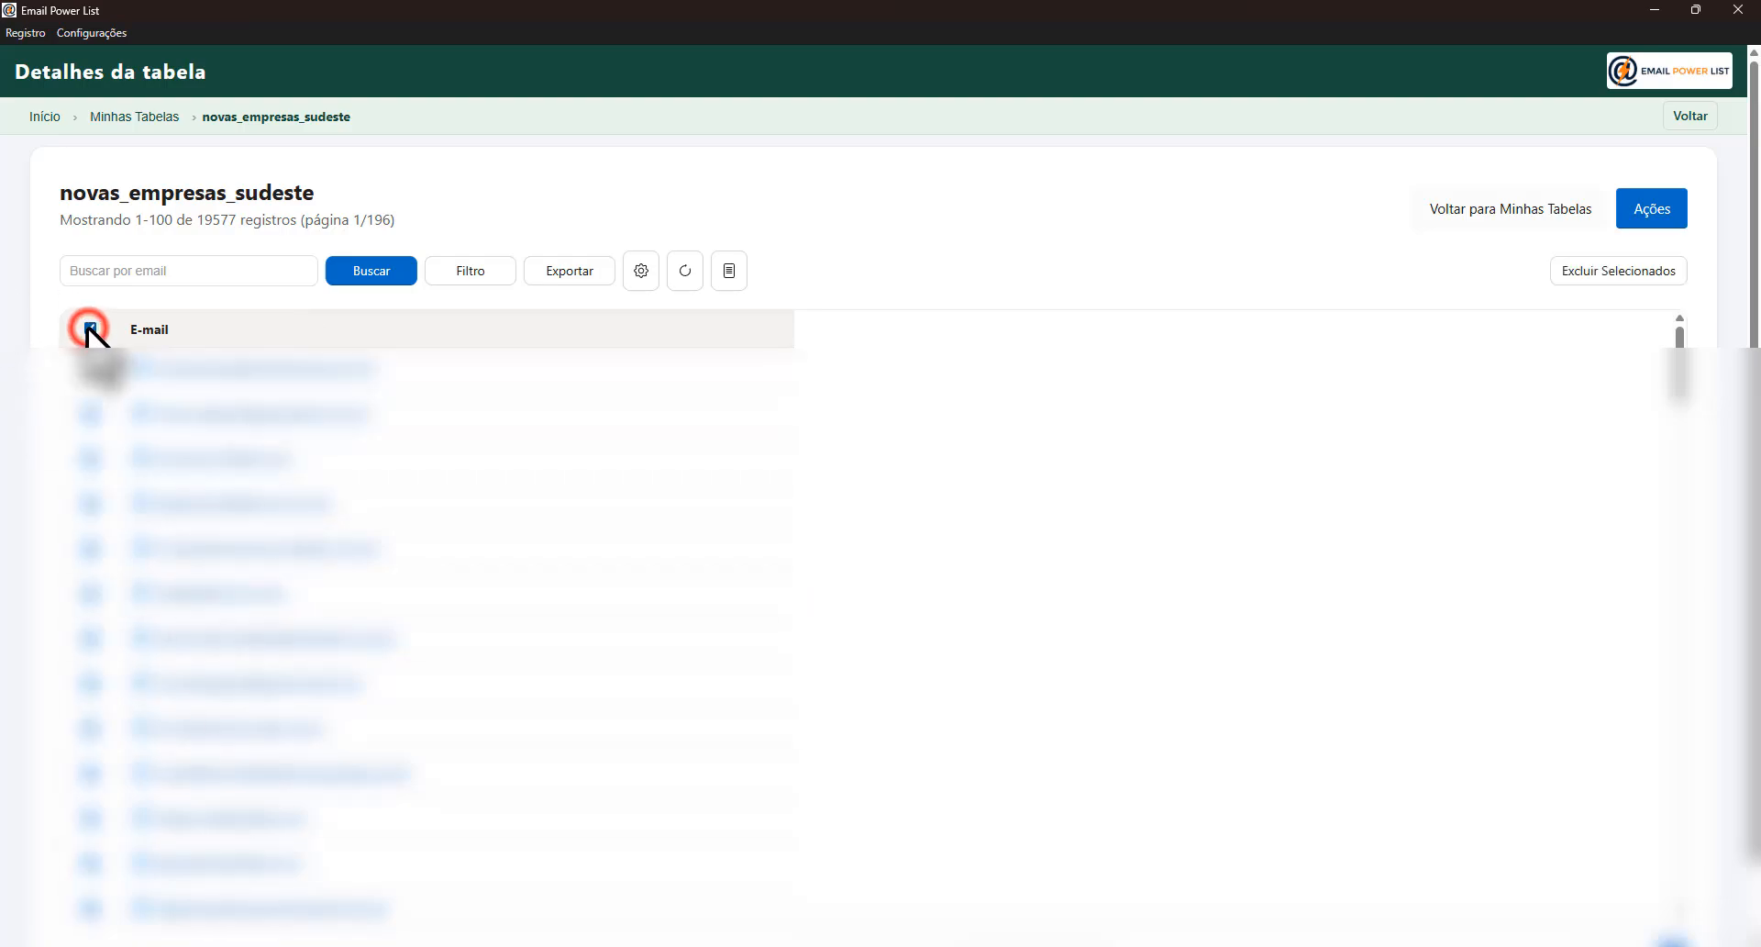
left_click(570, 273)
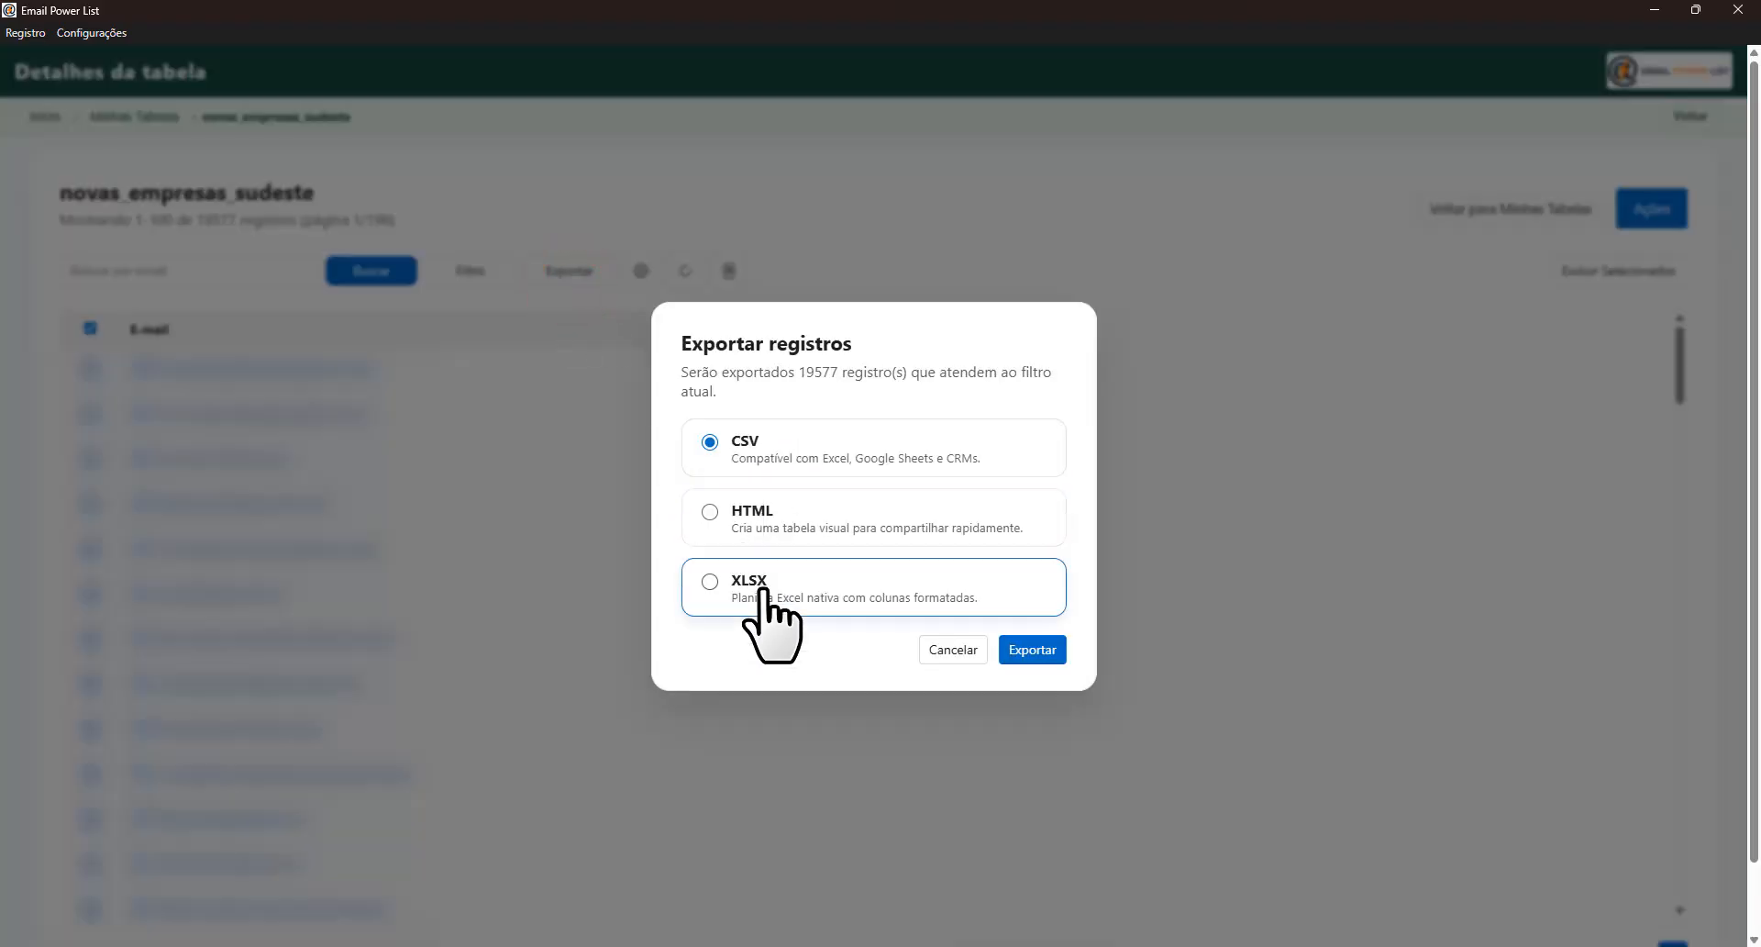
left_click(773, 508)
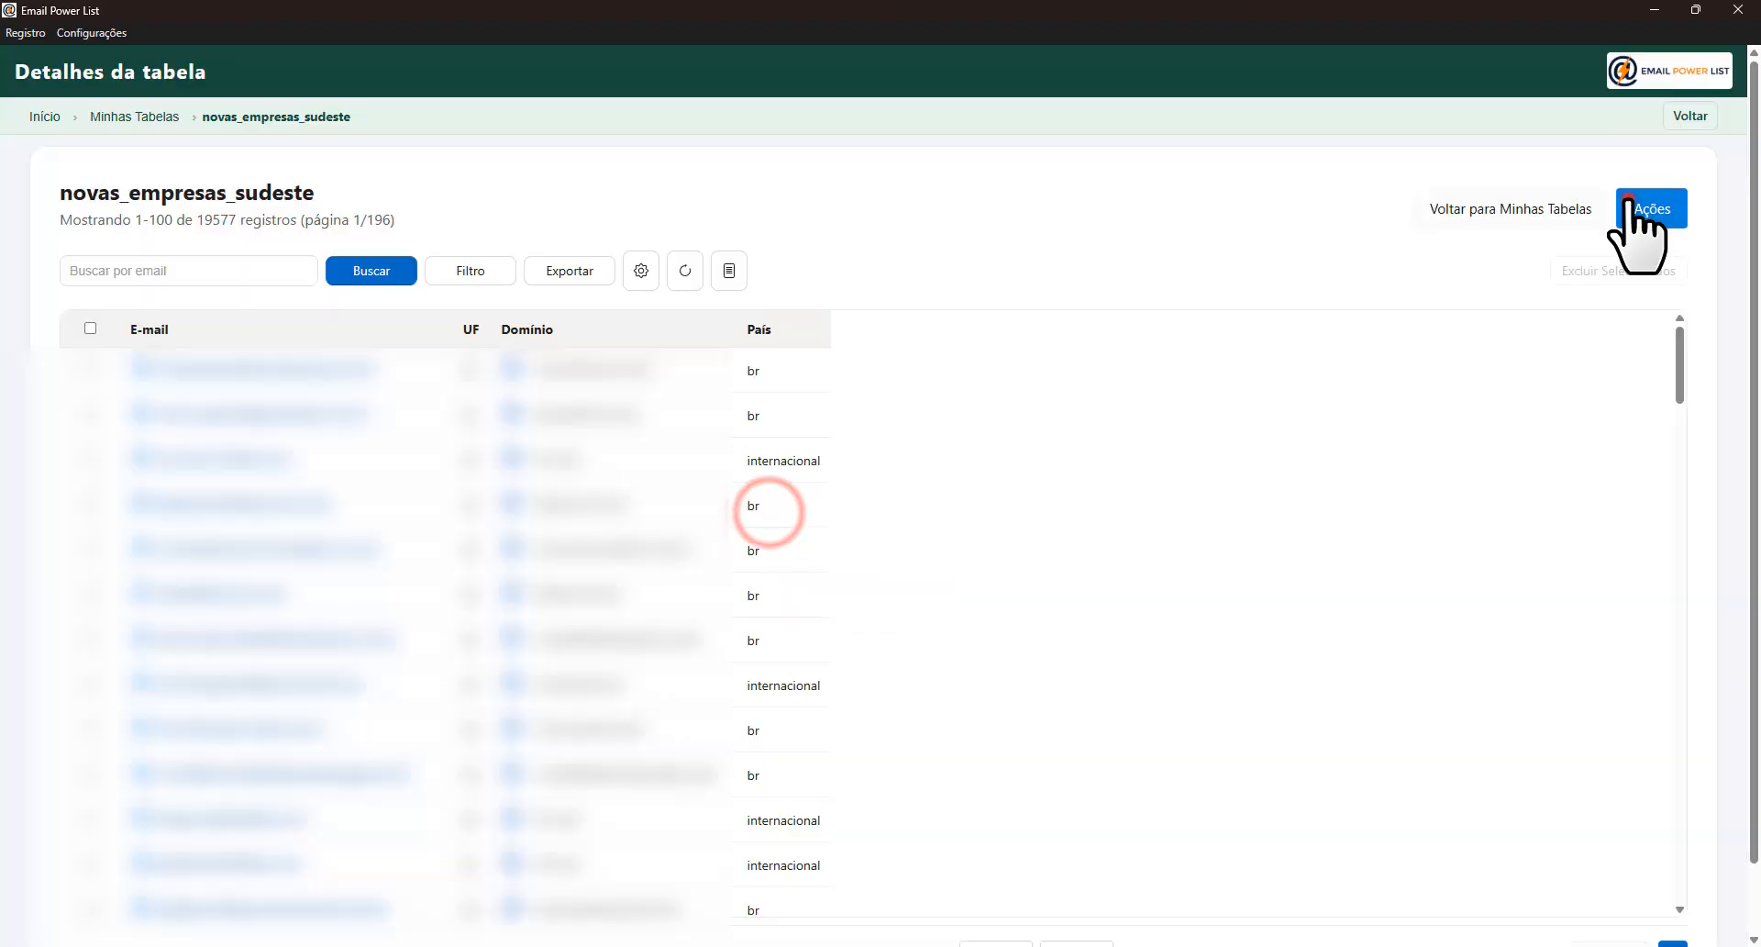
- From the dashboard of novas_empresas (4), delete all e-mails of type Gratuito
left_click(1629, 200)
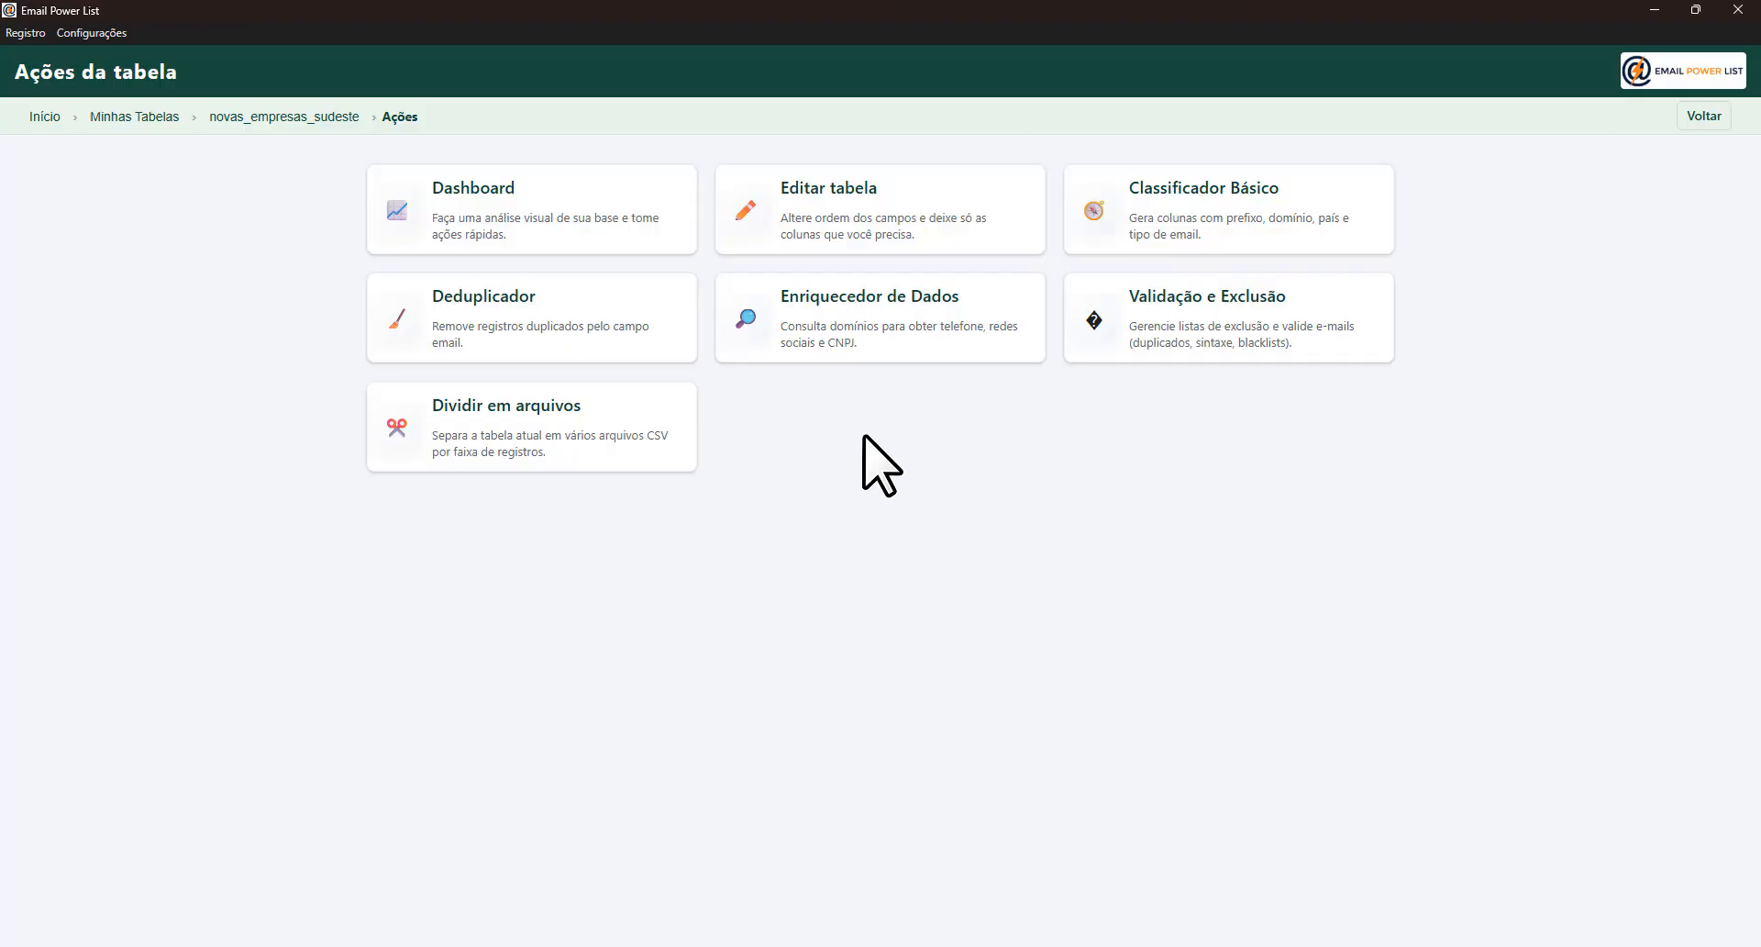
left_click(505, 211)
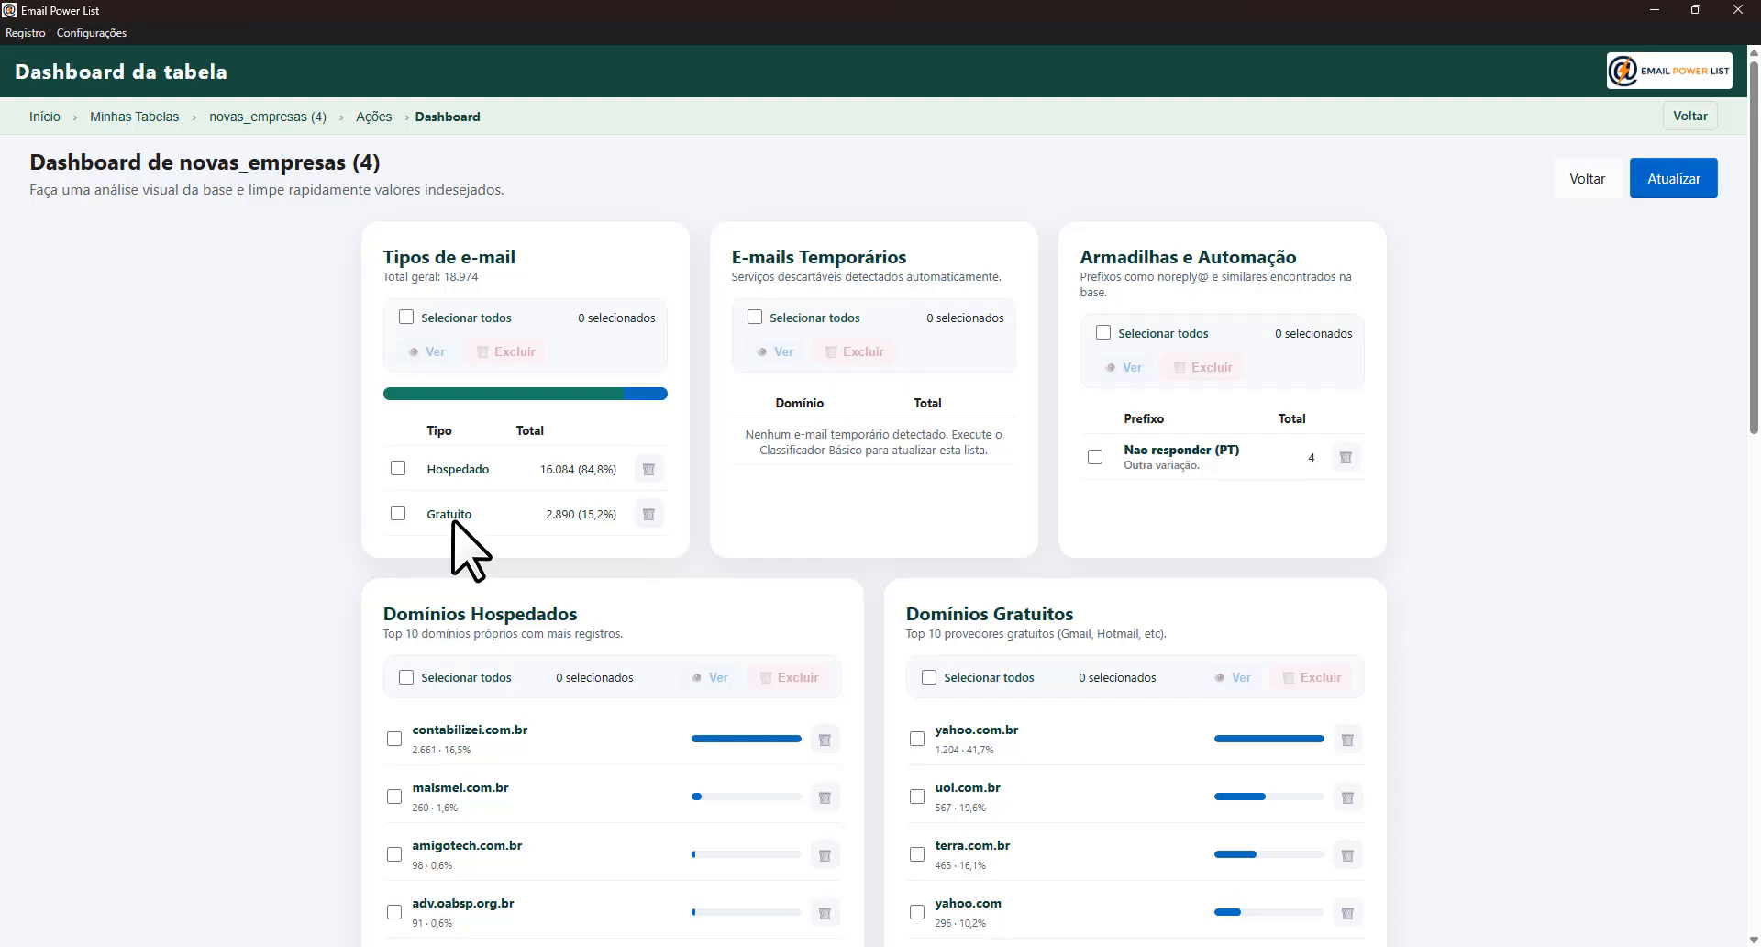
left_click(399, 513)
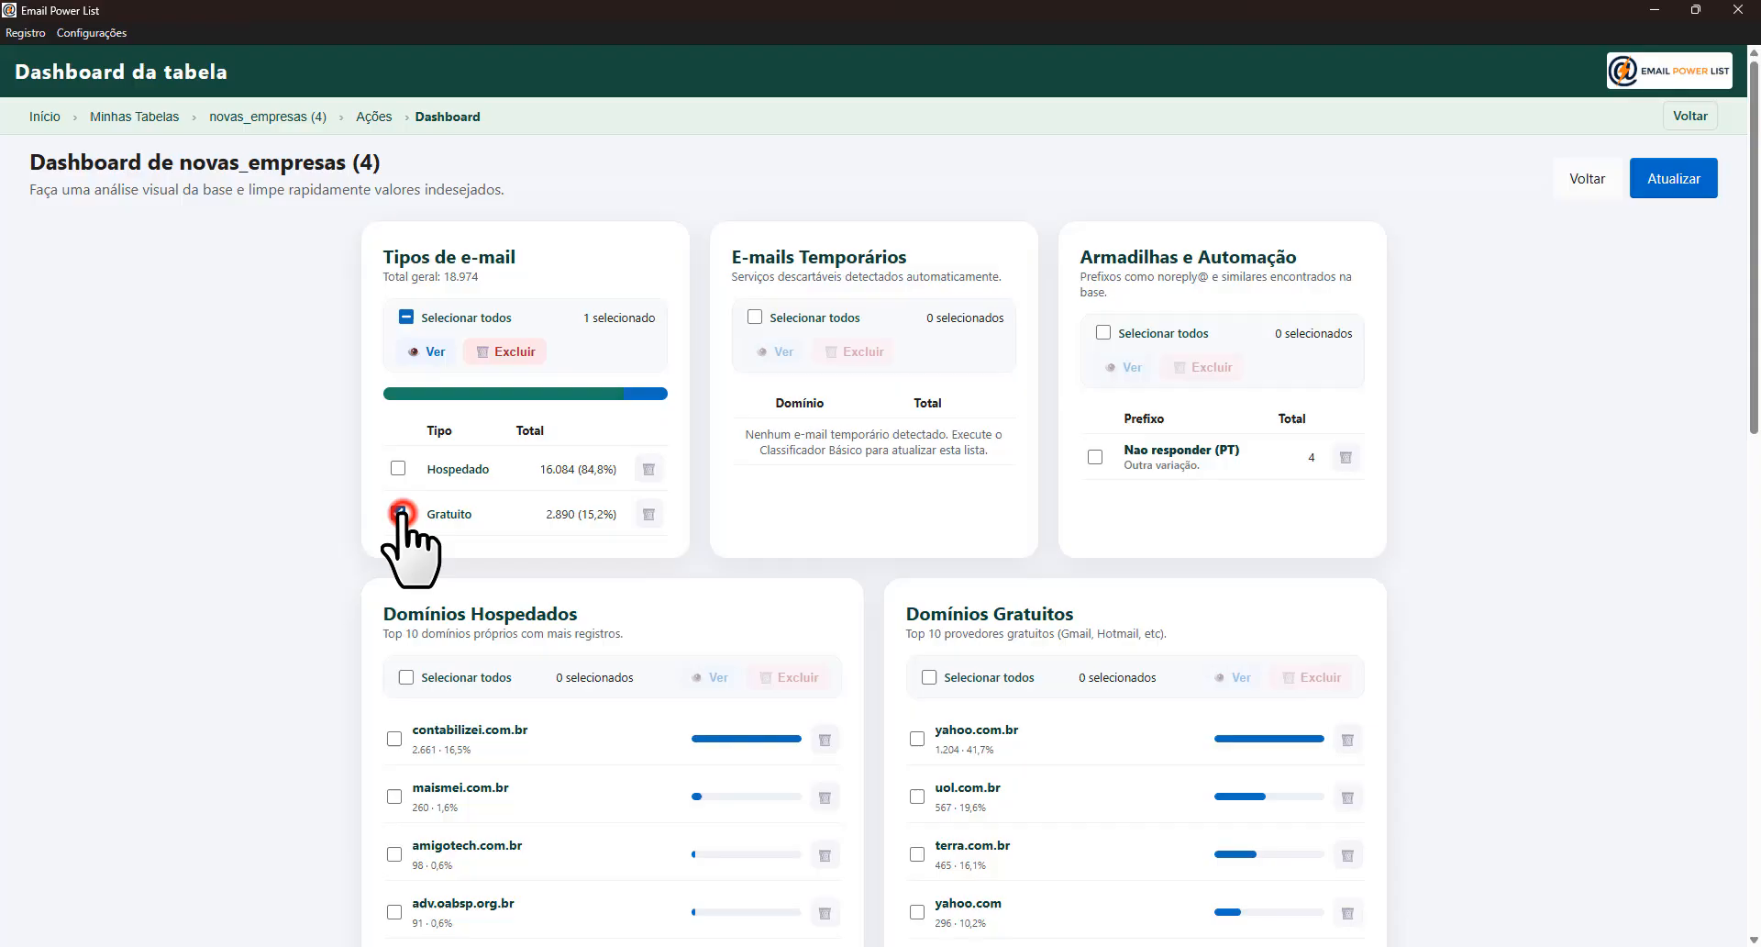
left_click(503, 350)
left_click(1046, 529)
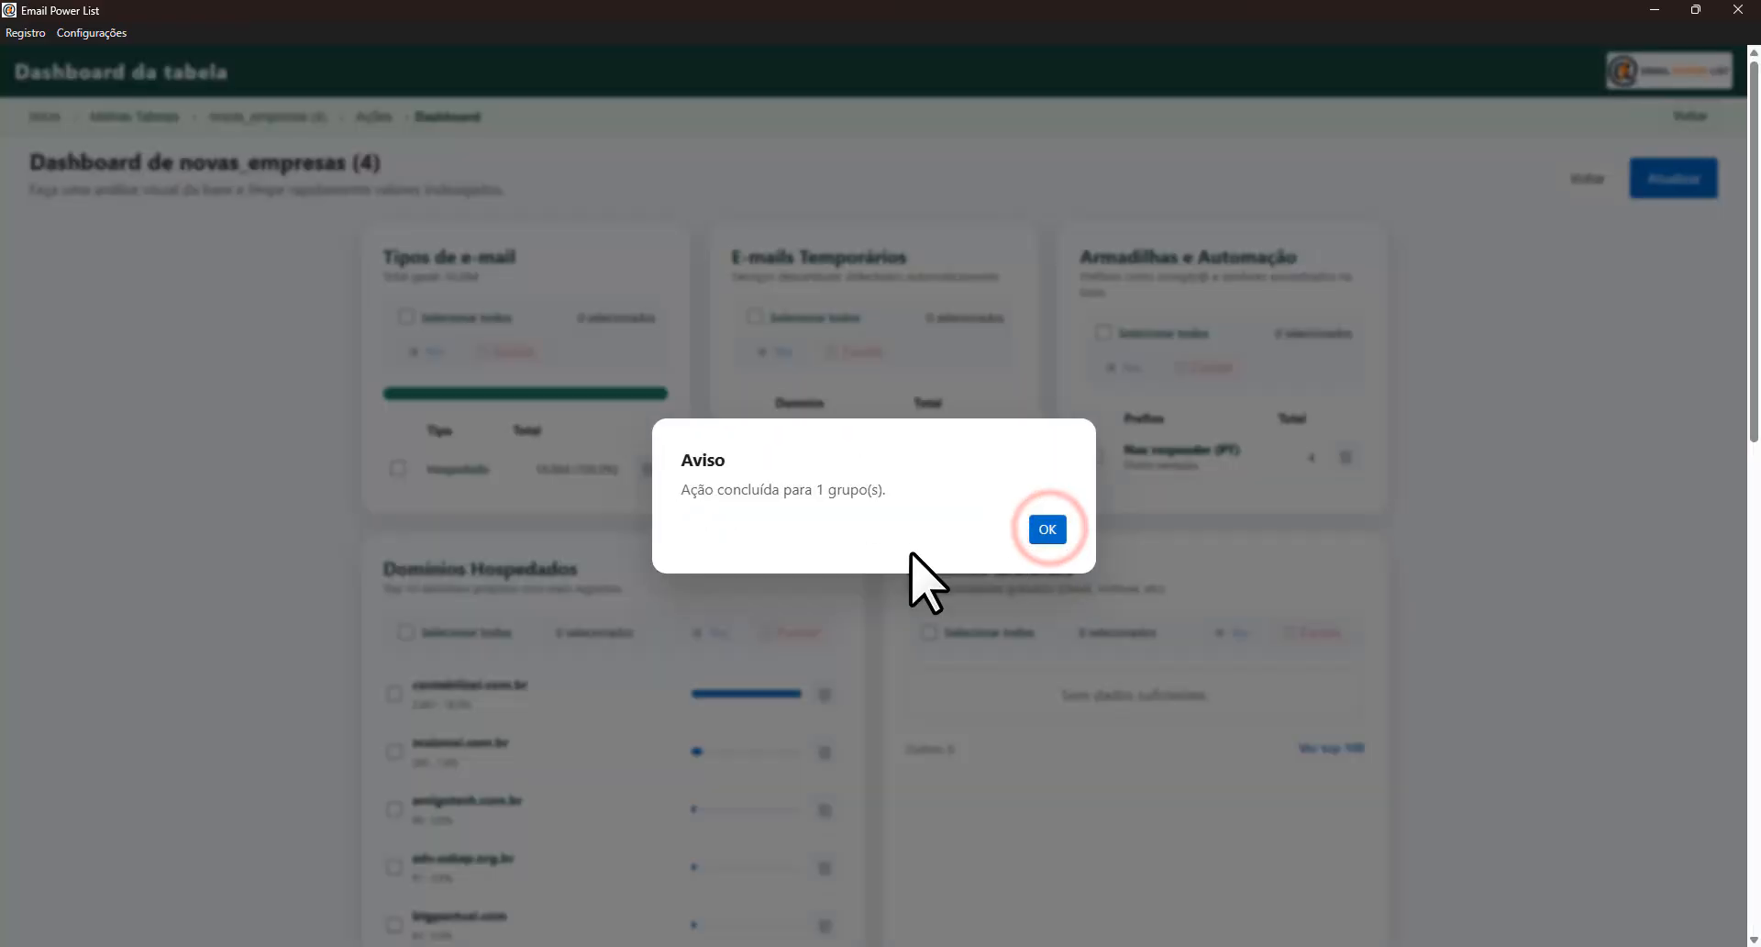
left_click(1029, 534)
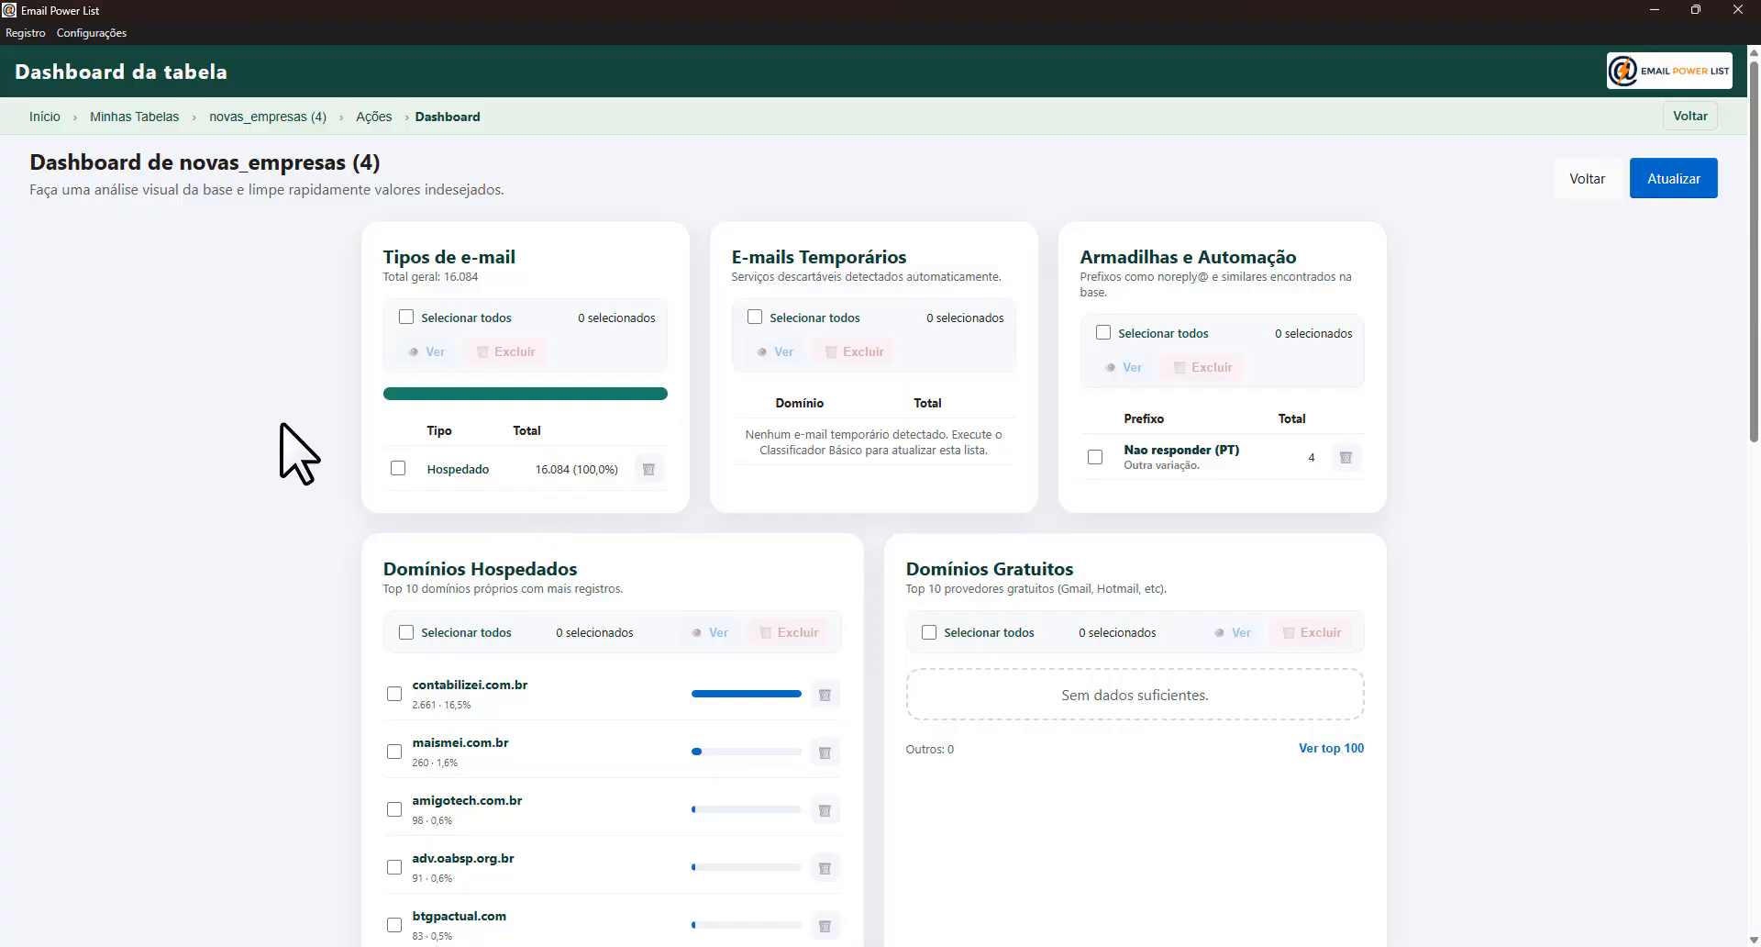
- Delete all of the top 100 Domínios Hospedados from novas_empresas (4) and review the remaining hosted domains
scroll(344, 486, "down", 3)
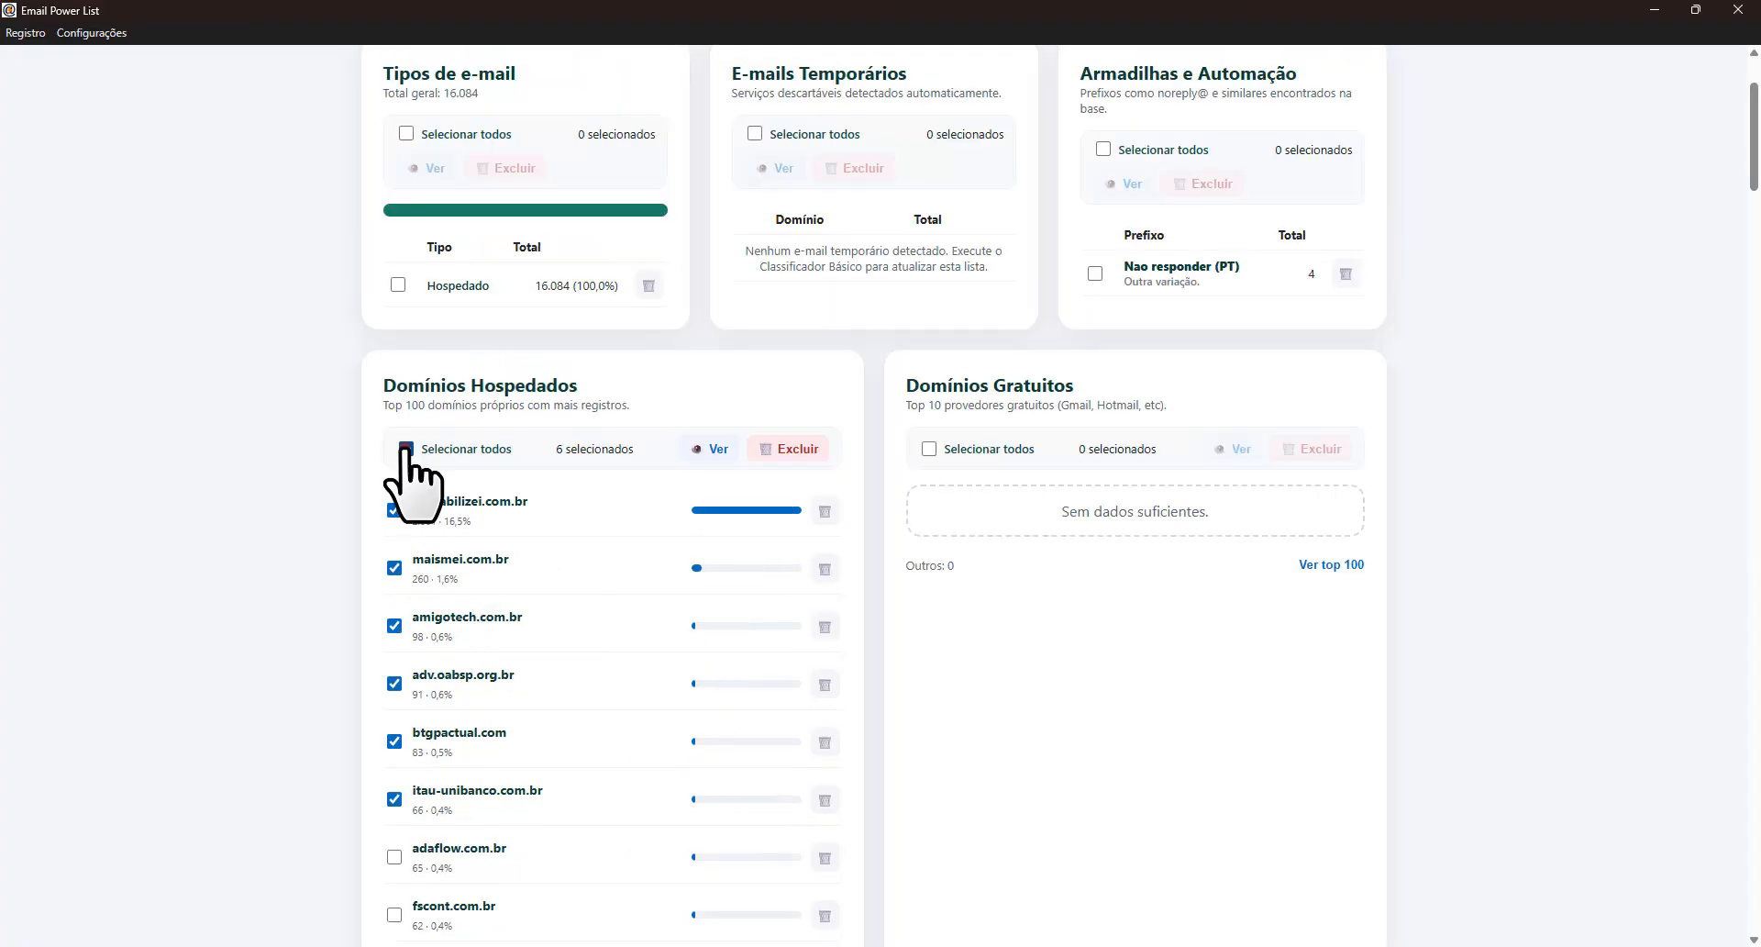
left_click(405, 448)
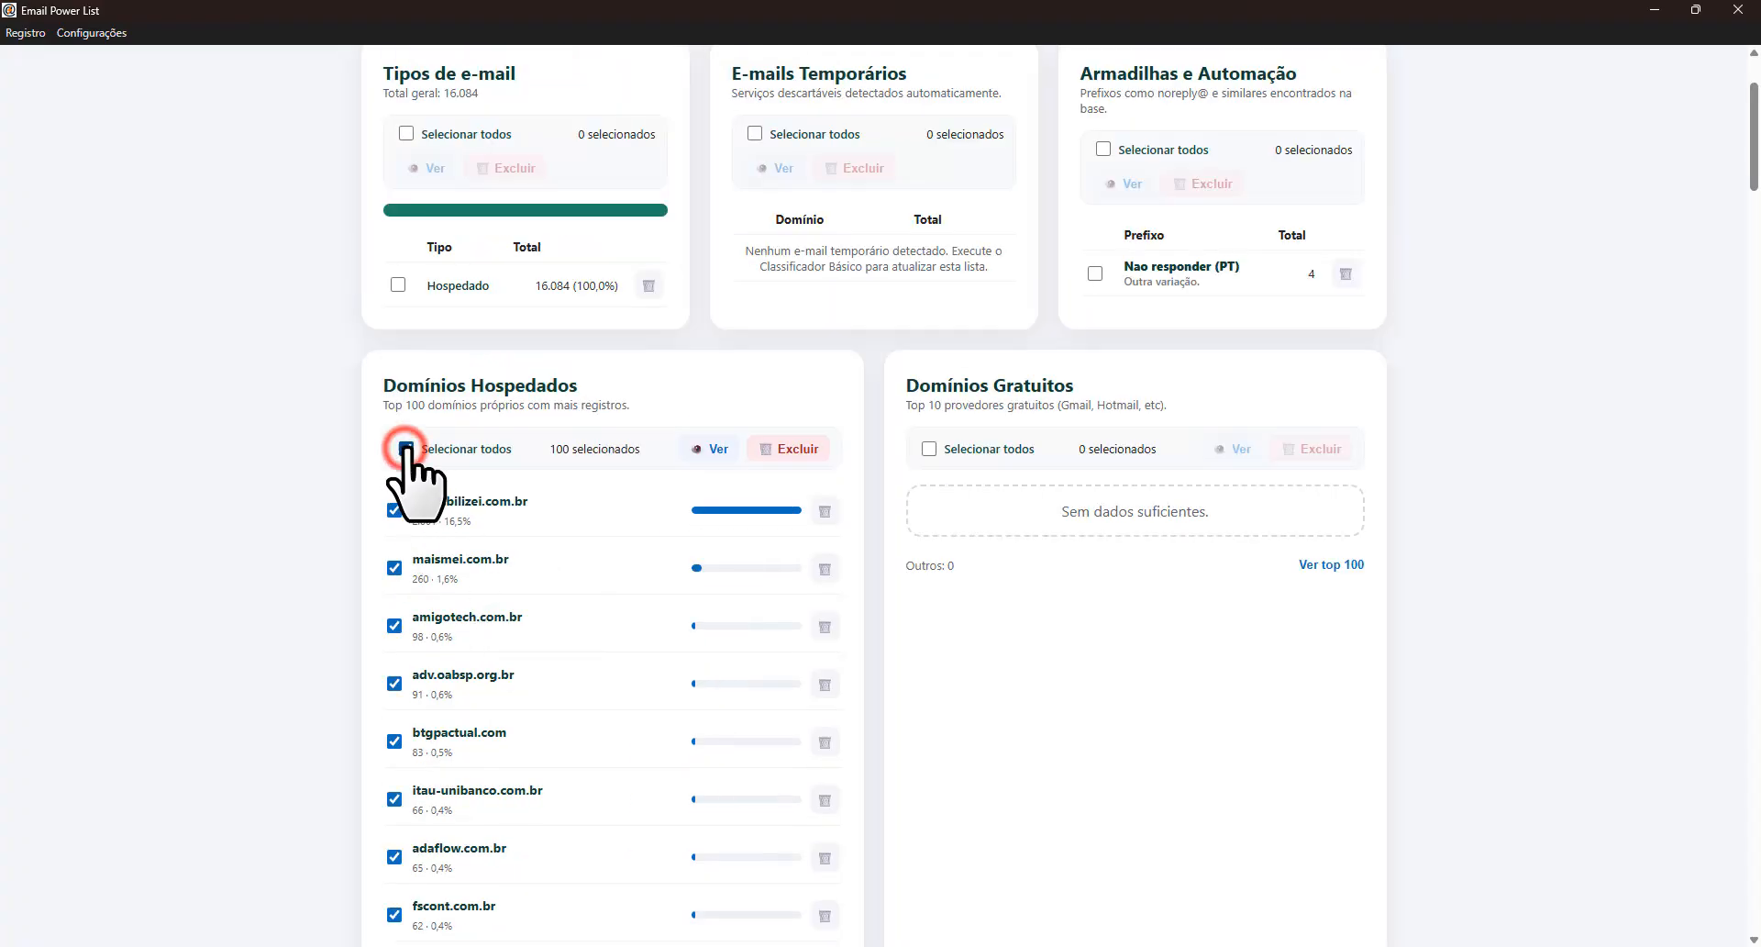
left_click(799, 446)
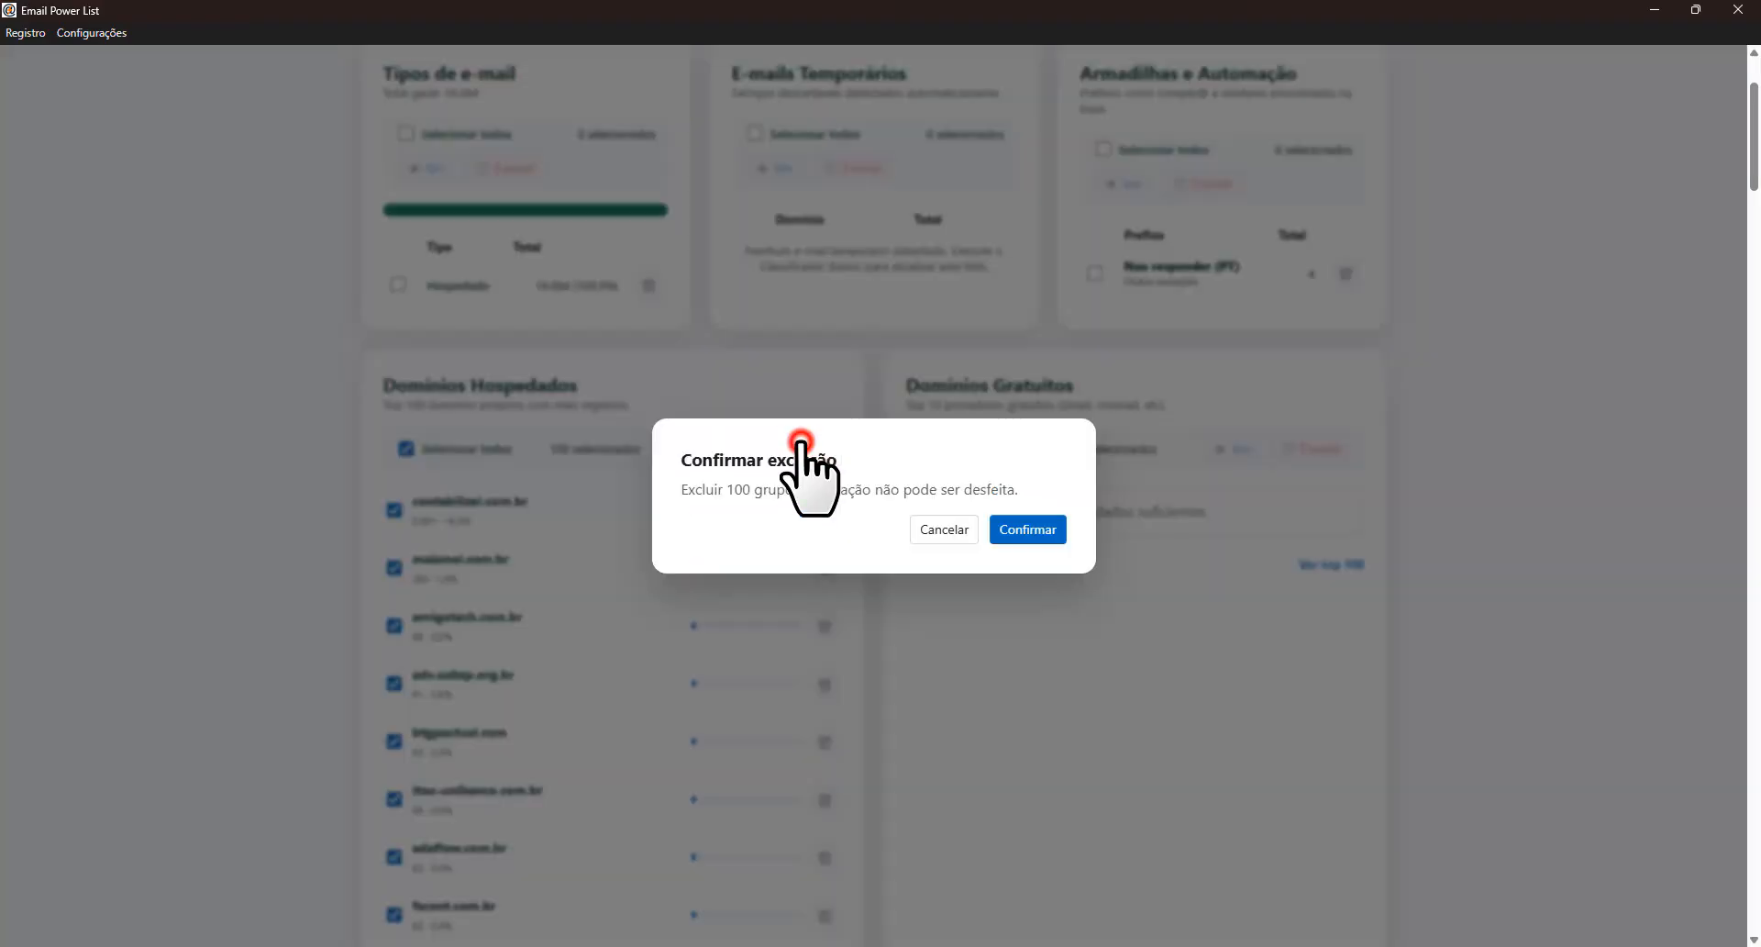
left_click(1024, 529)
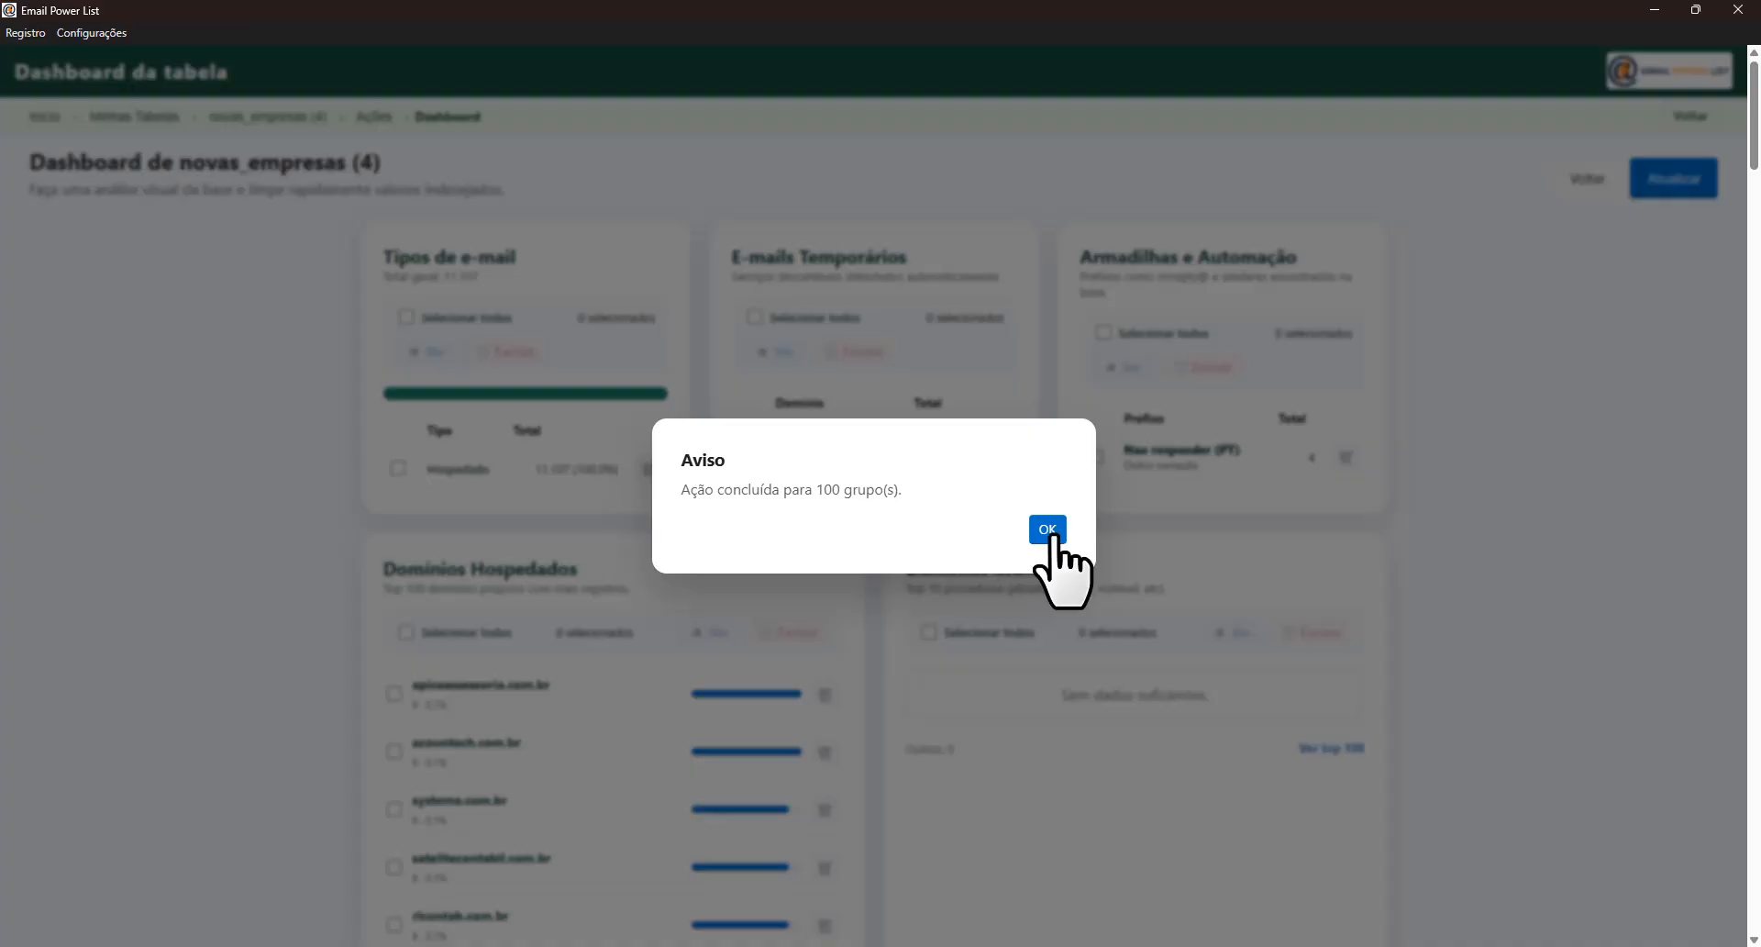
left_click(1048, 530)
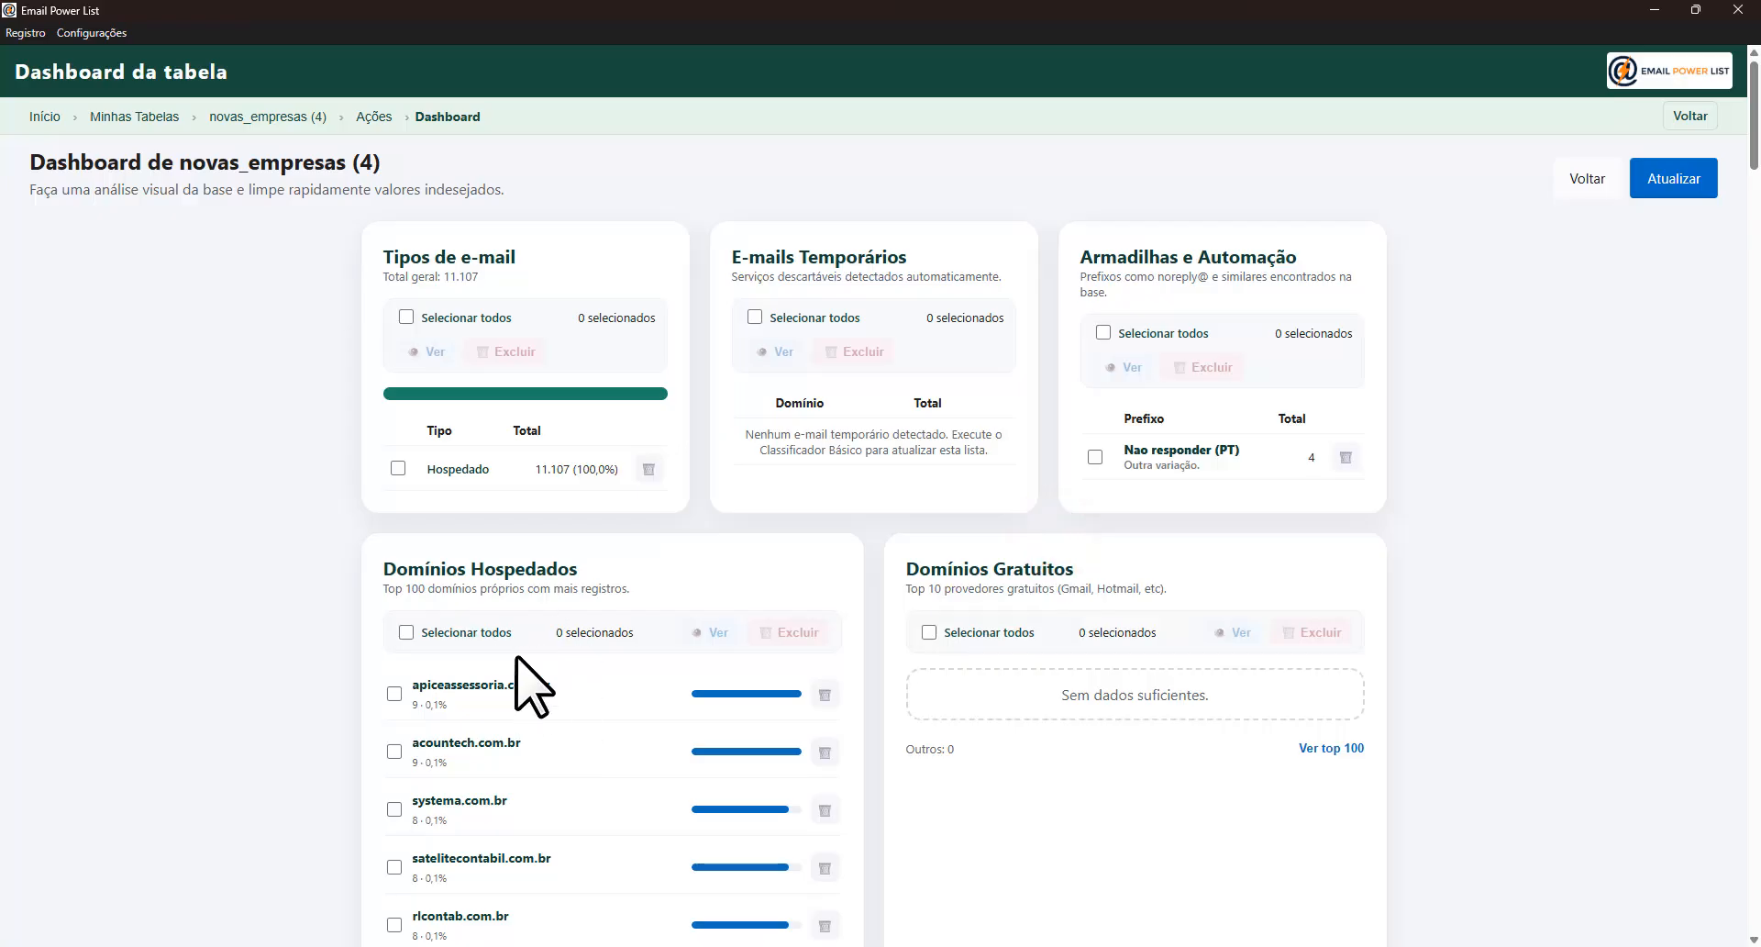
scroll(482, 646, "down", 1)
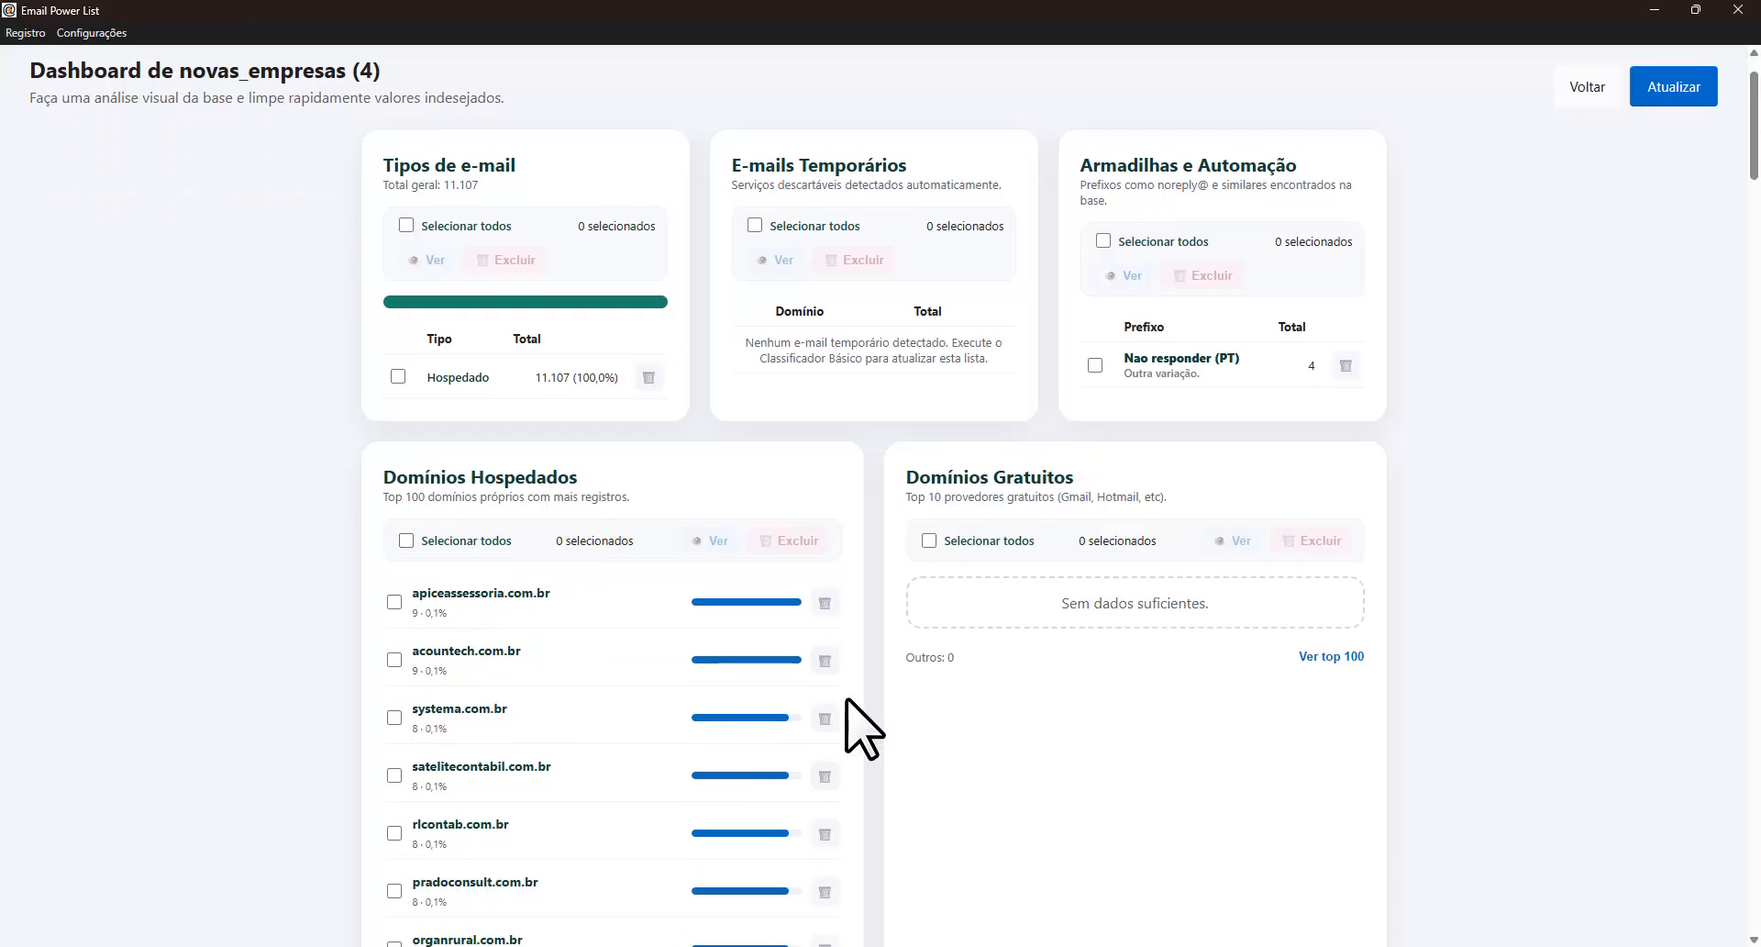
scroll(537, 516, "down", 6)
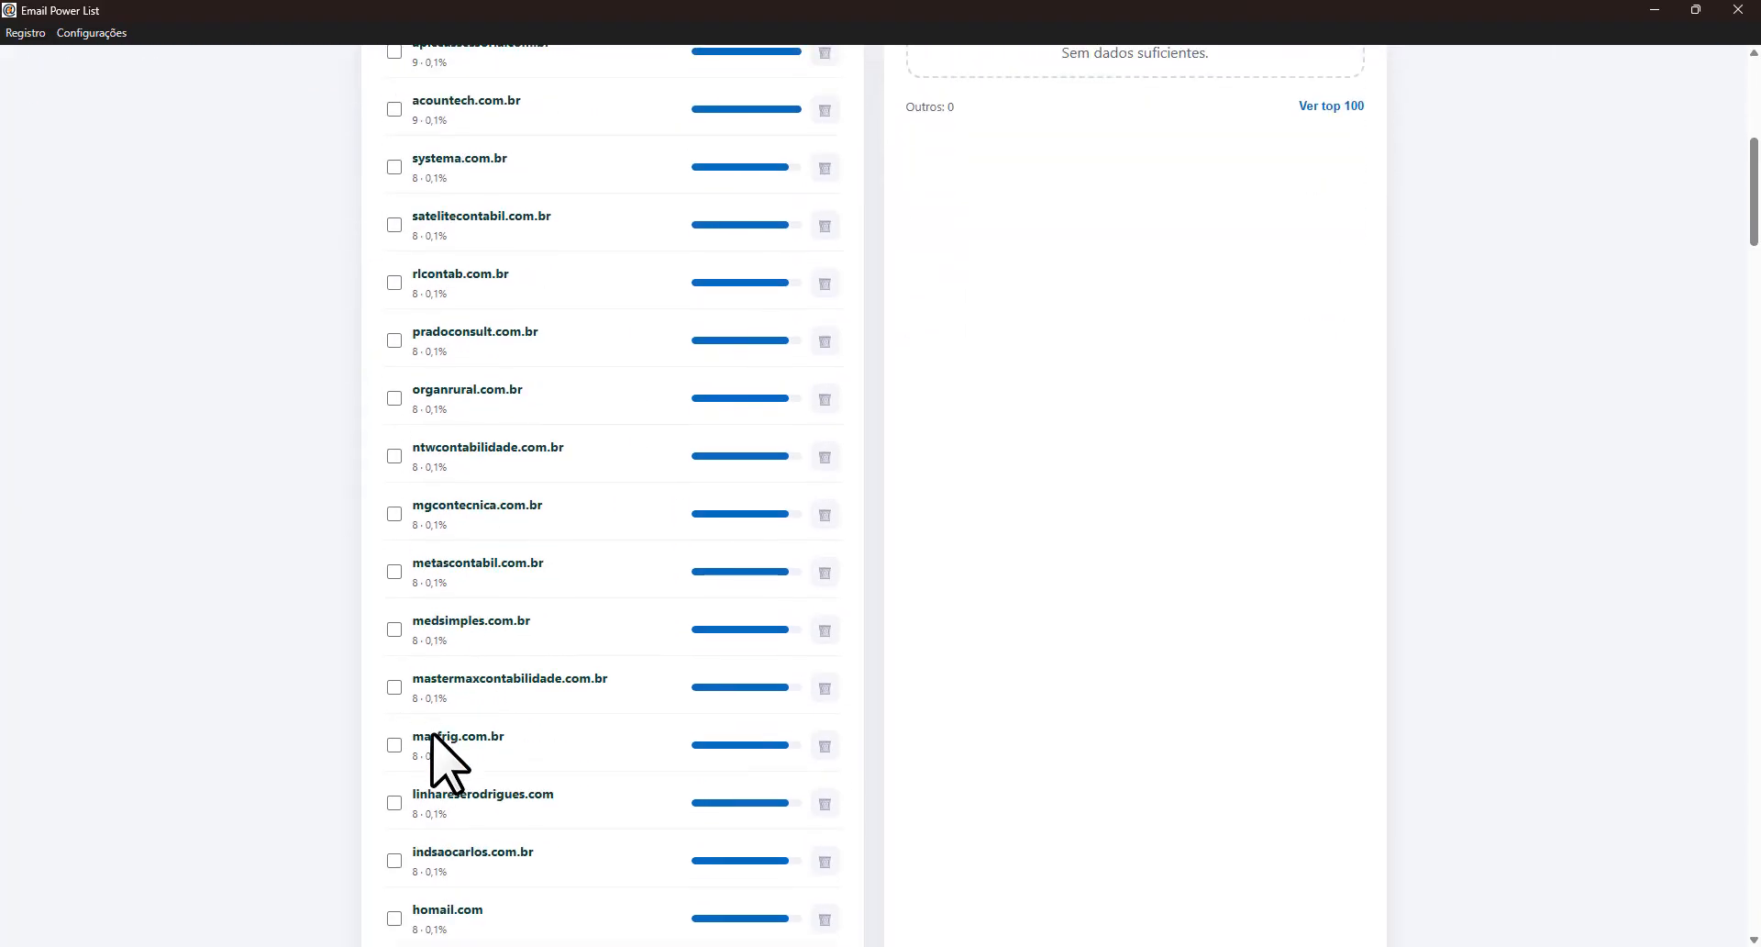
scroll(1196, 327, "up", 7)
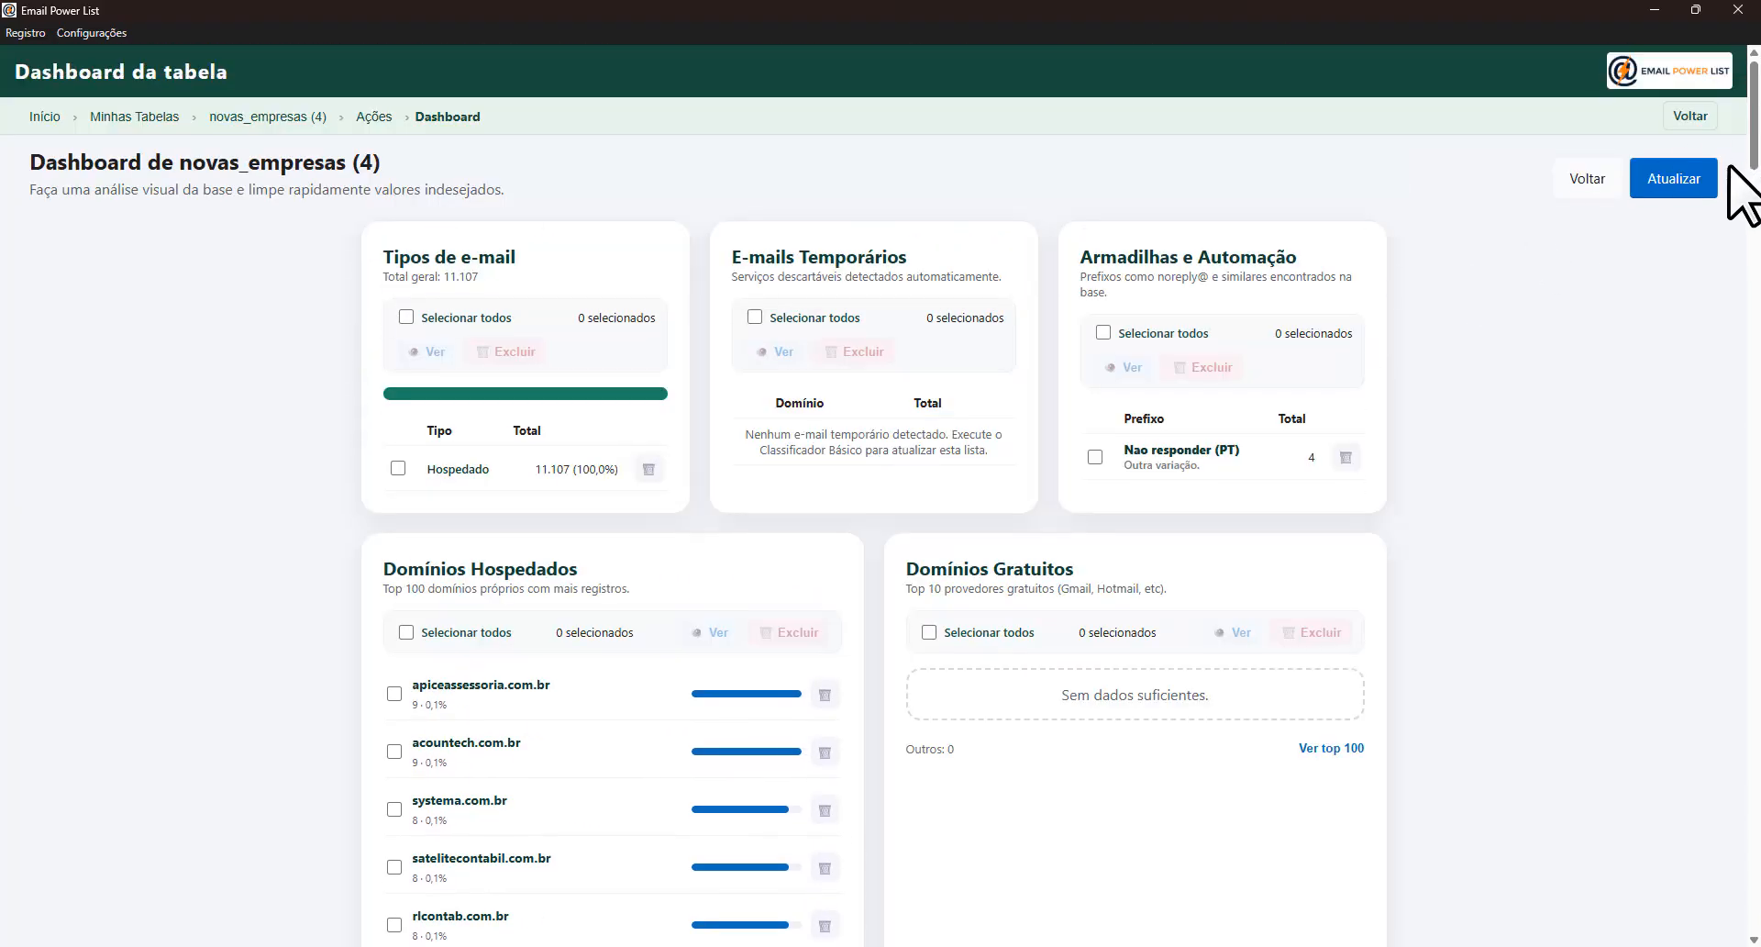
- Open the validation options for novas_empresas (4) with the enviados_sudeste and regras exclusion lists selected
left_click(1564, 179)
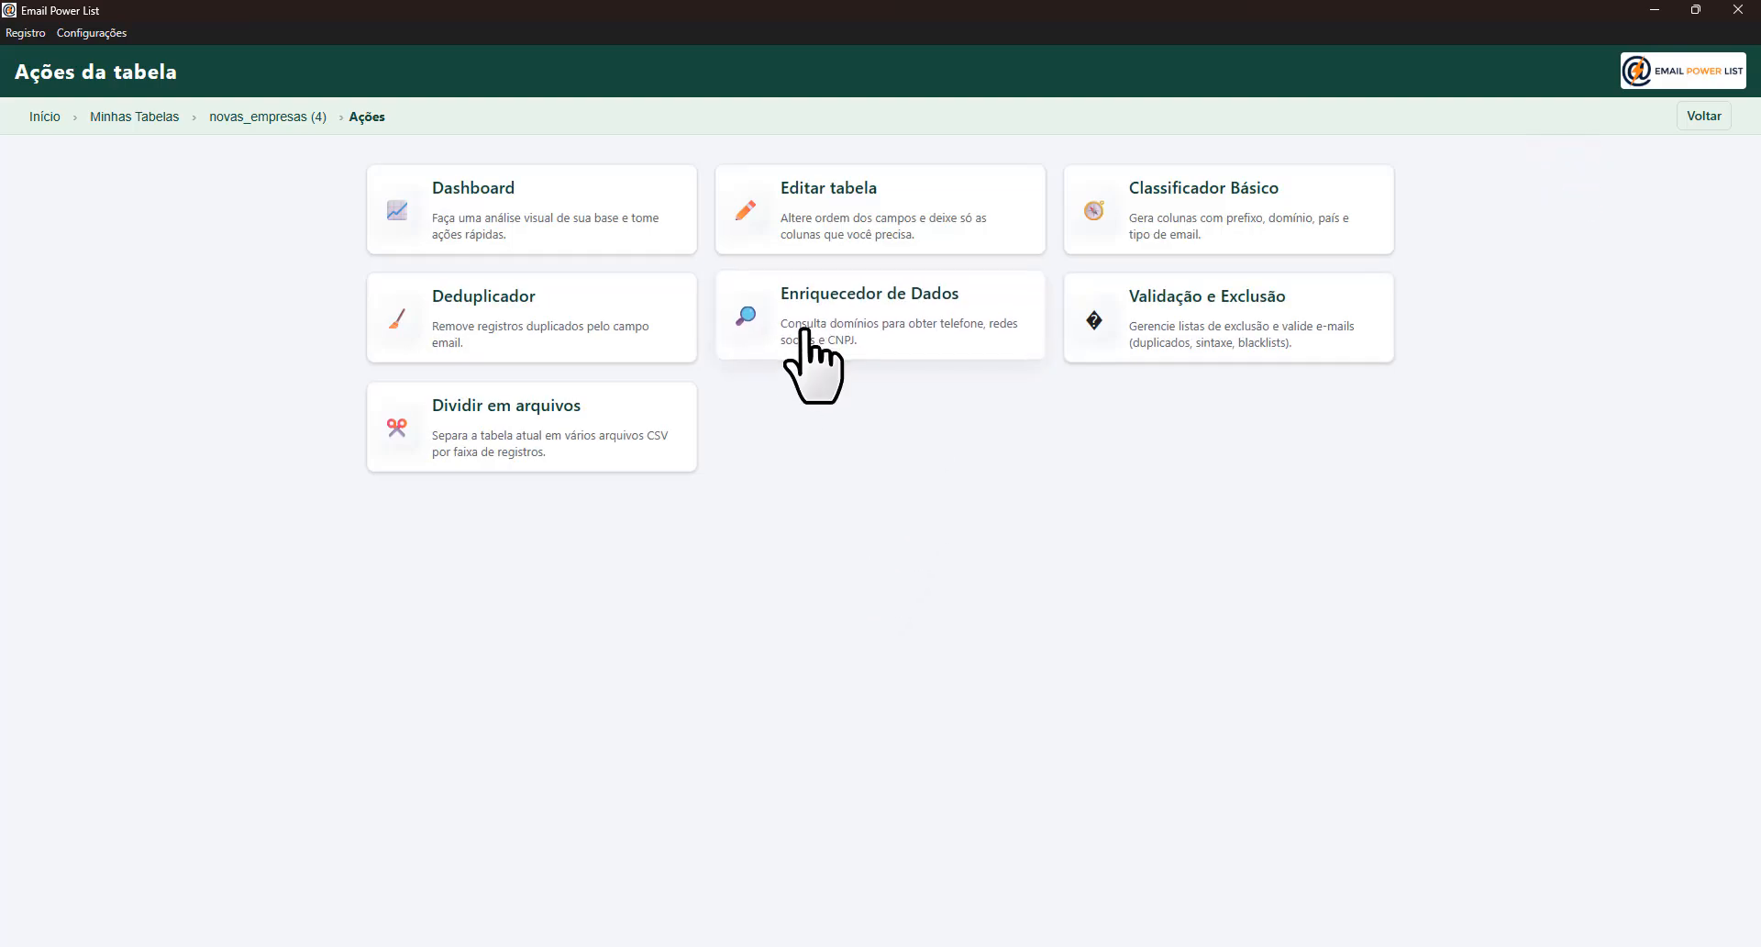
left_click(1223, 341)
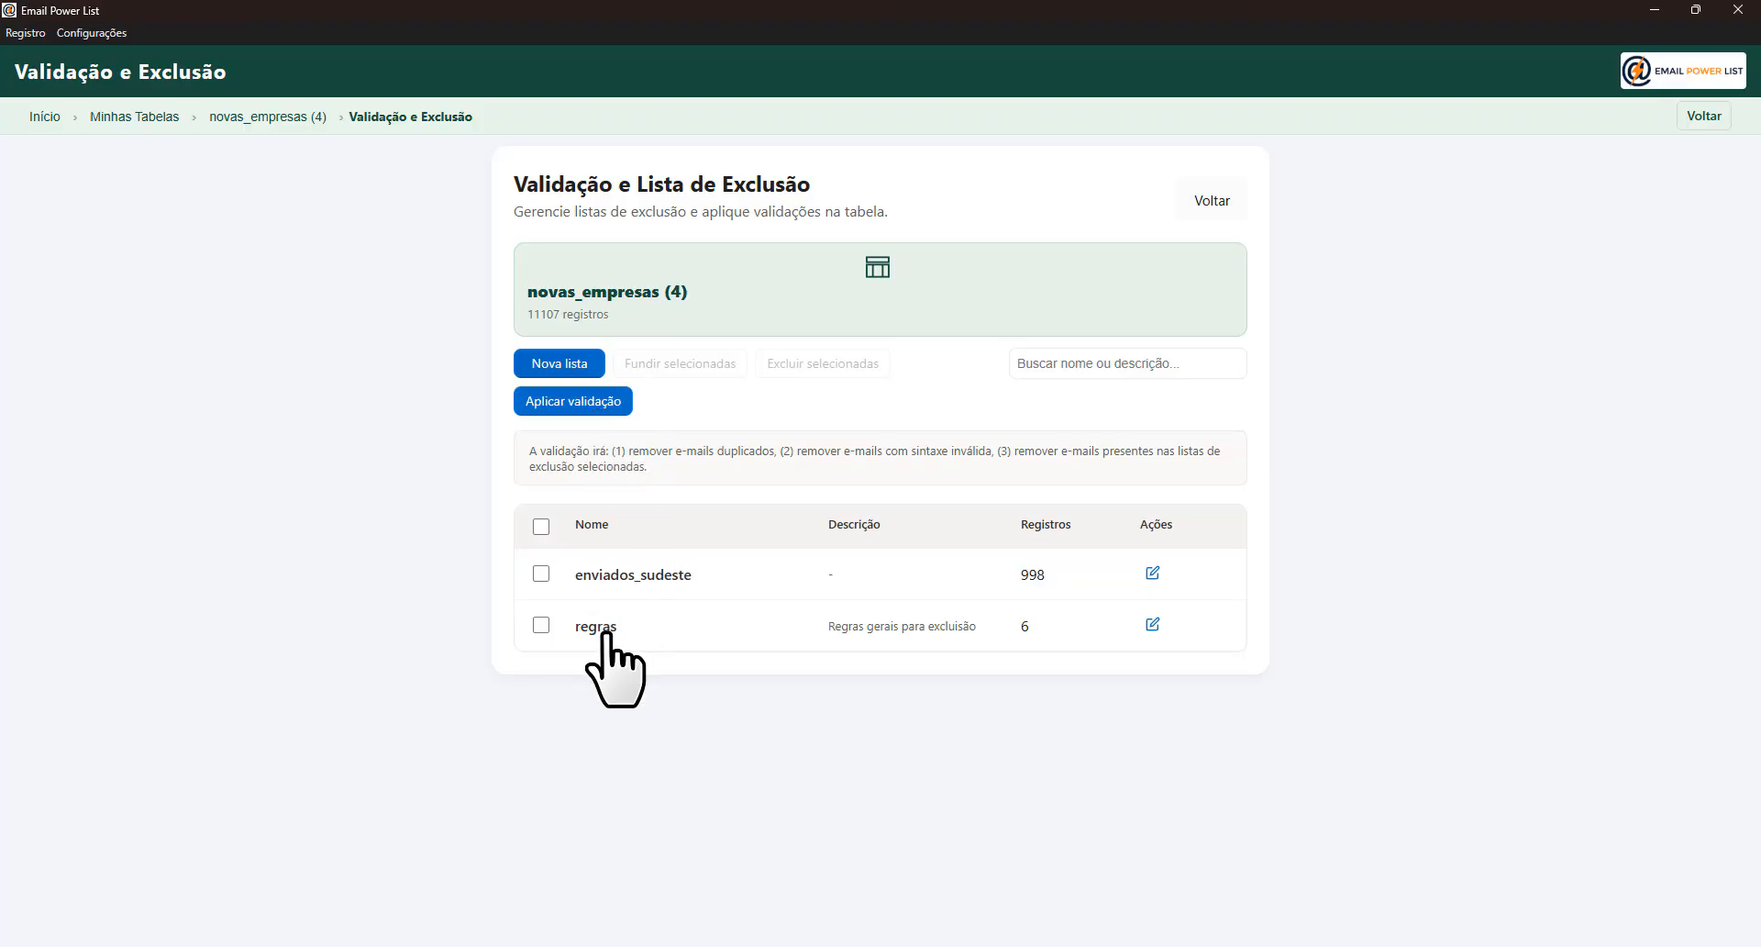
left_click(542, 525)
left_click(580, 401)
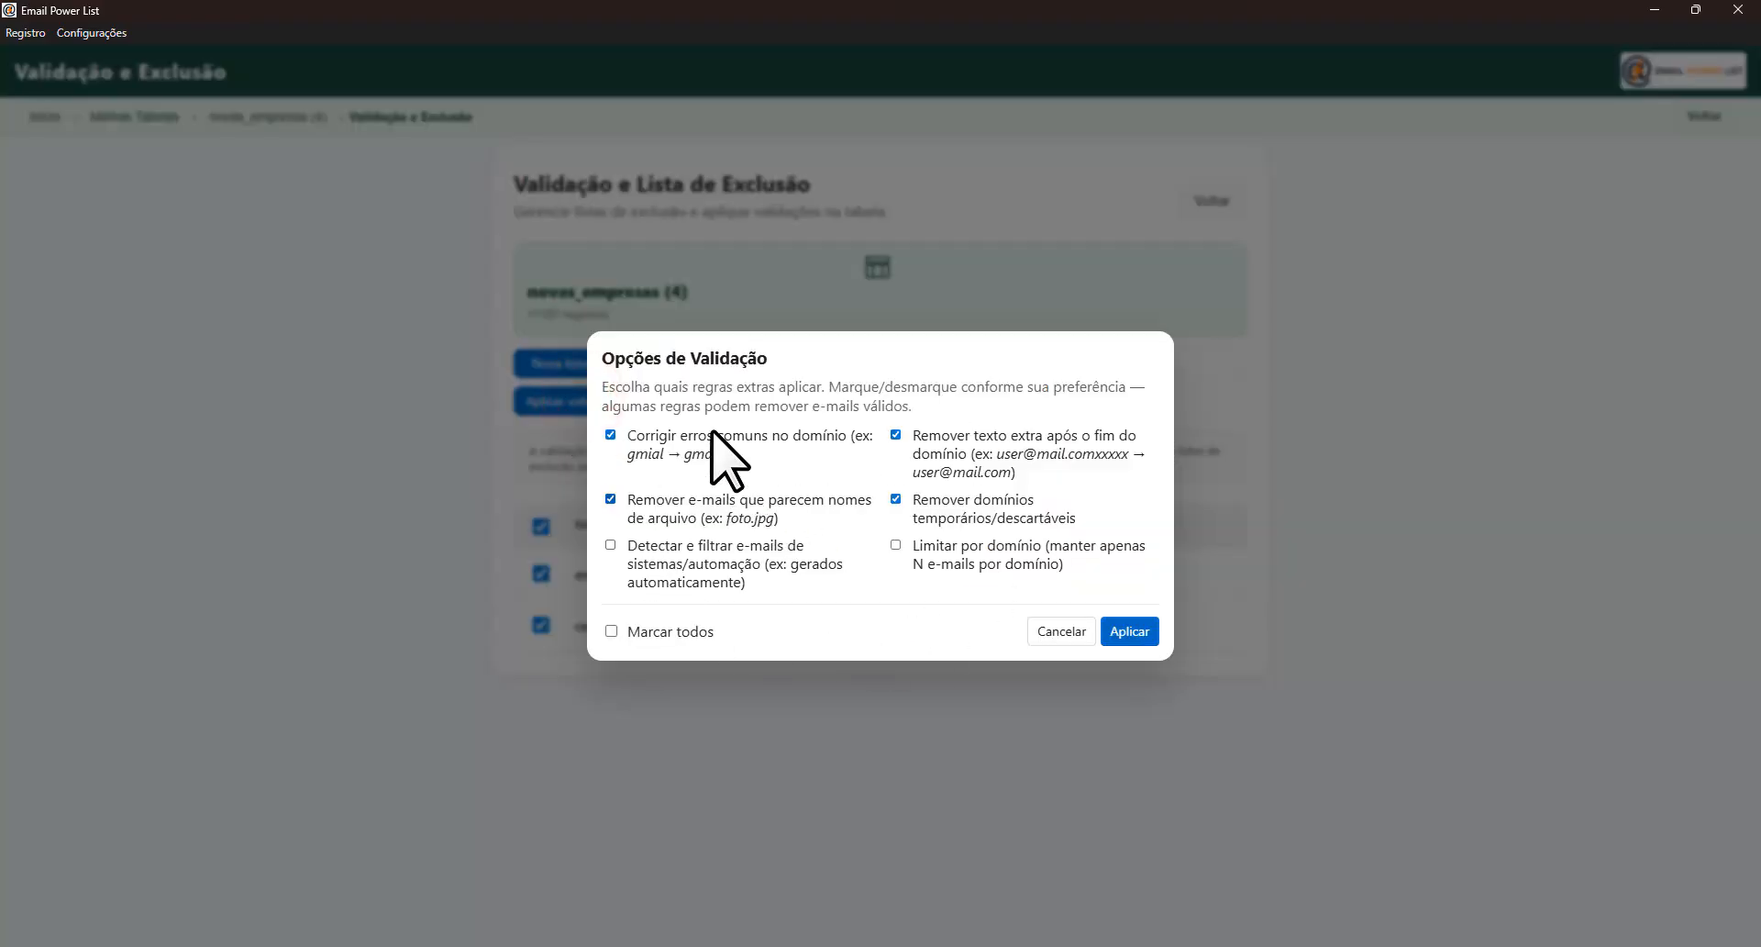
- Enable filtering of system/automation e-mails and the per-domain limit of 3 e-mails, and apply the validation
left_click(609, 546)
left_click(911, 546)
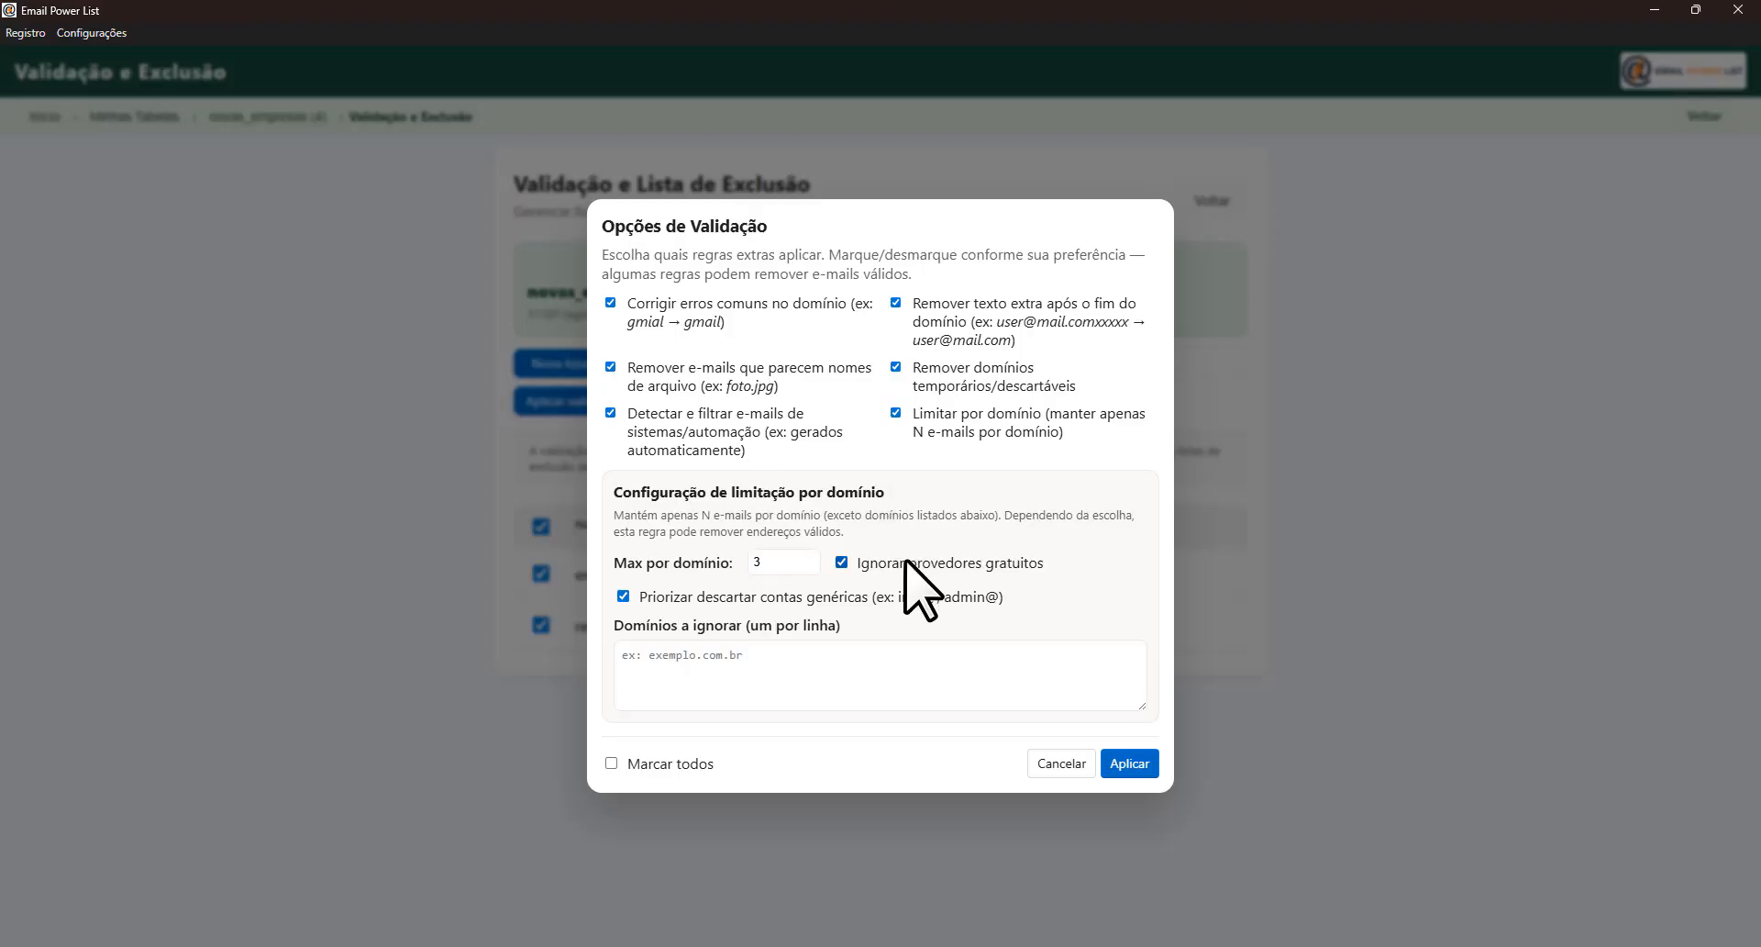
double_click(766, 561)
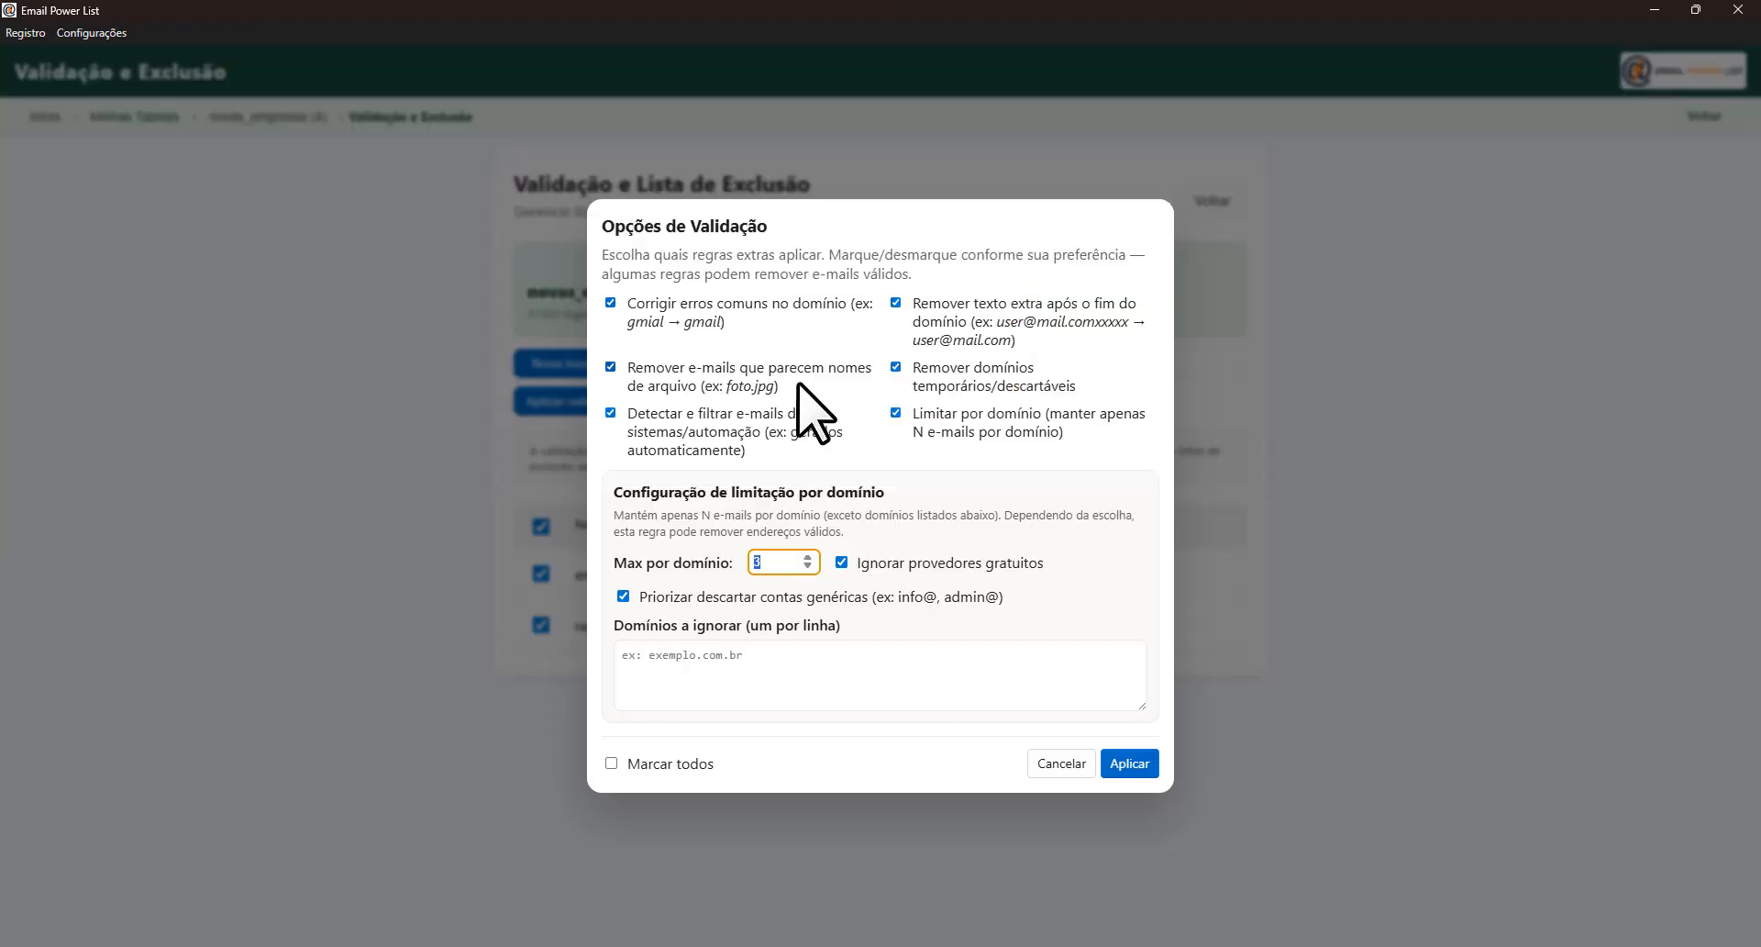
left_click(1131, 763)
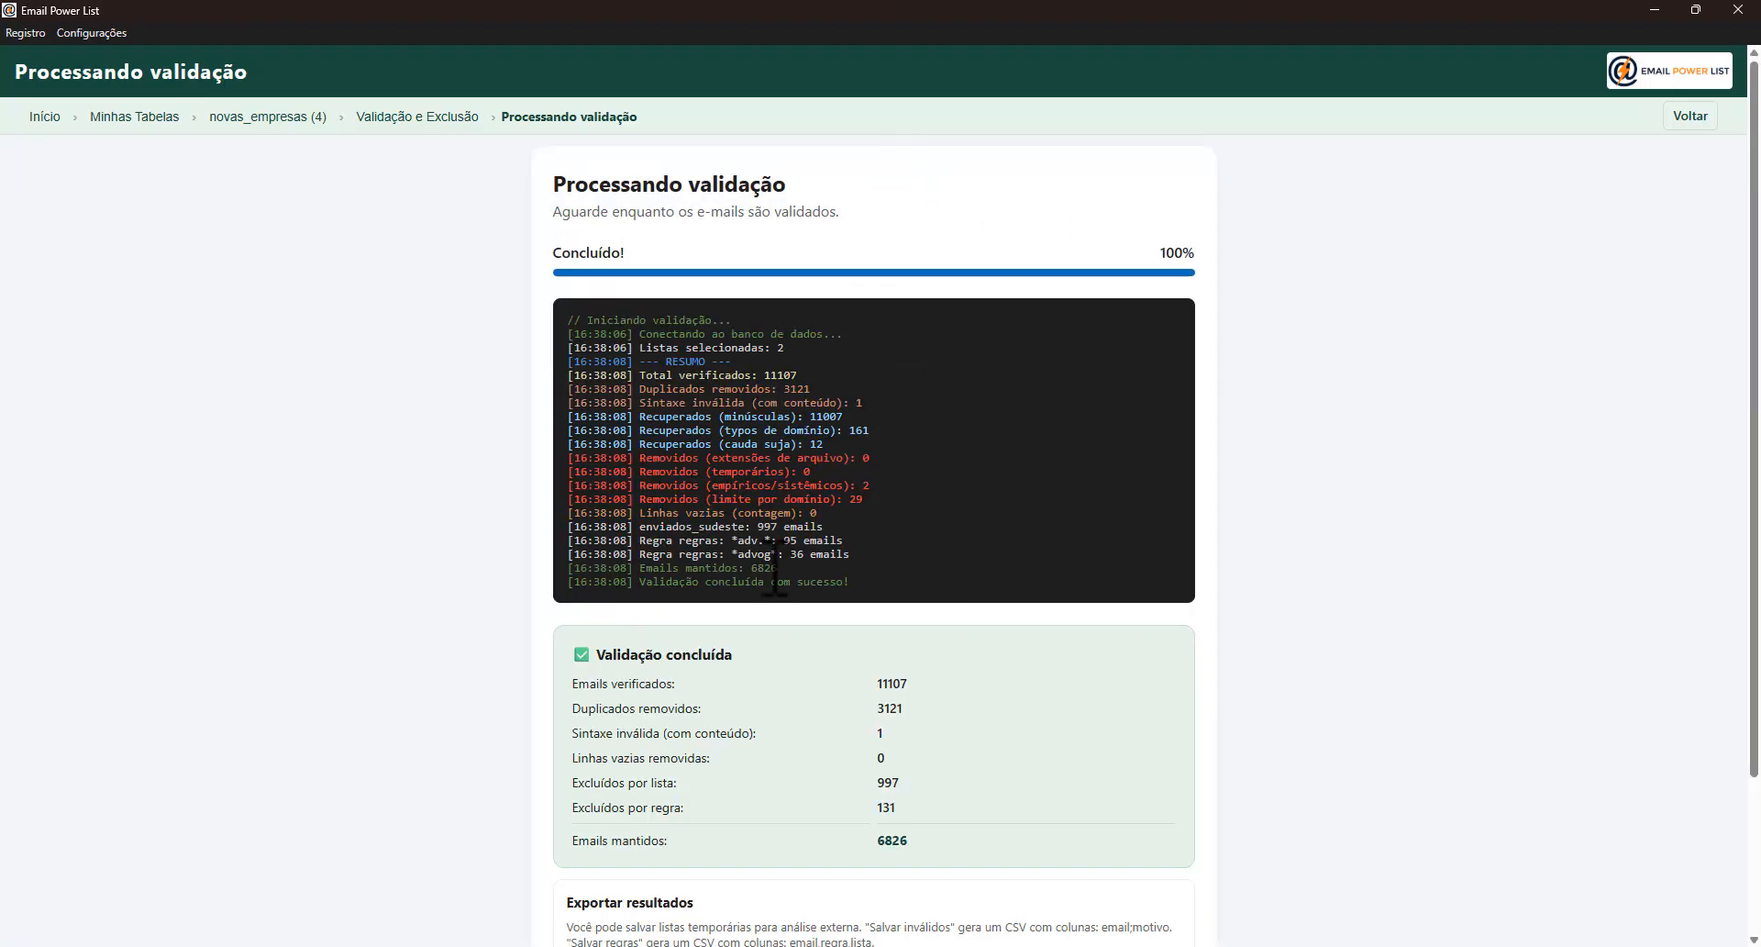
- Examine the validation summary, the result export options and the record count of novas_empresas (4)
scroll(933, 663, "down", 1)
scroll(794, 468, "down", 1)
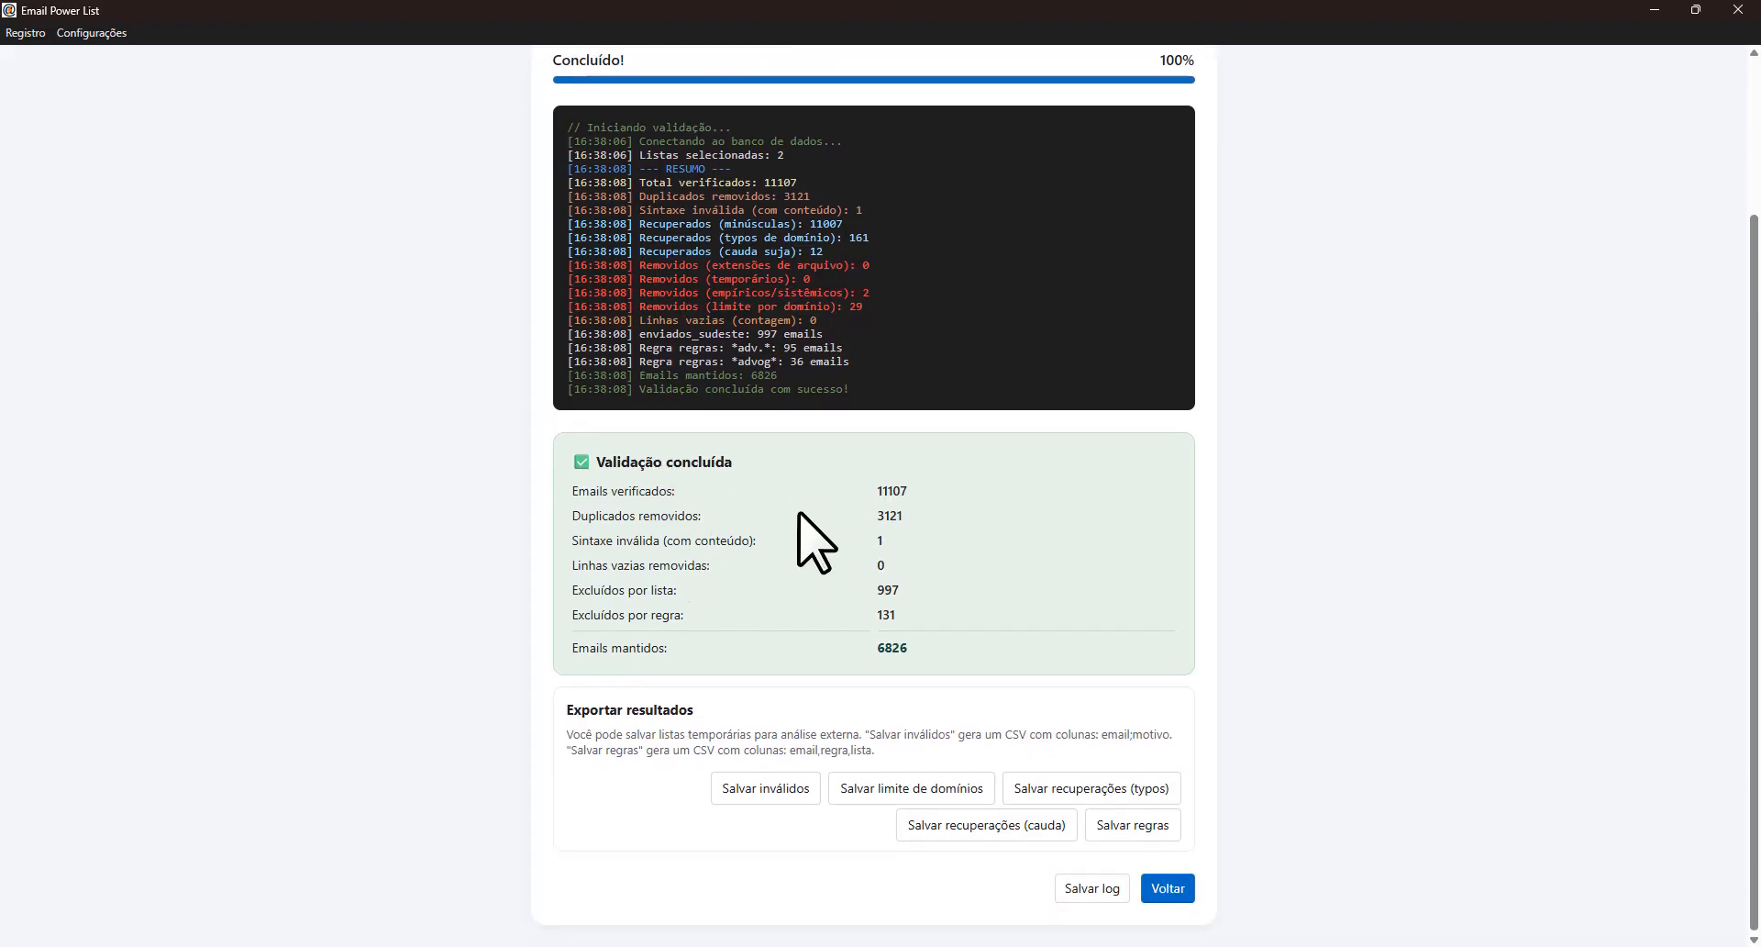
scroll(807, 511, "up", 2)
scroll(872, 441, "down", 2)
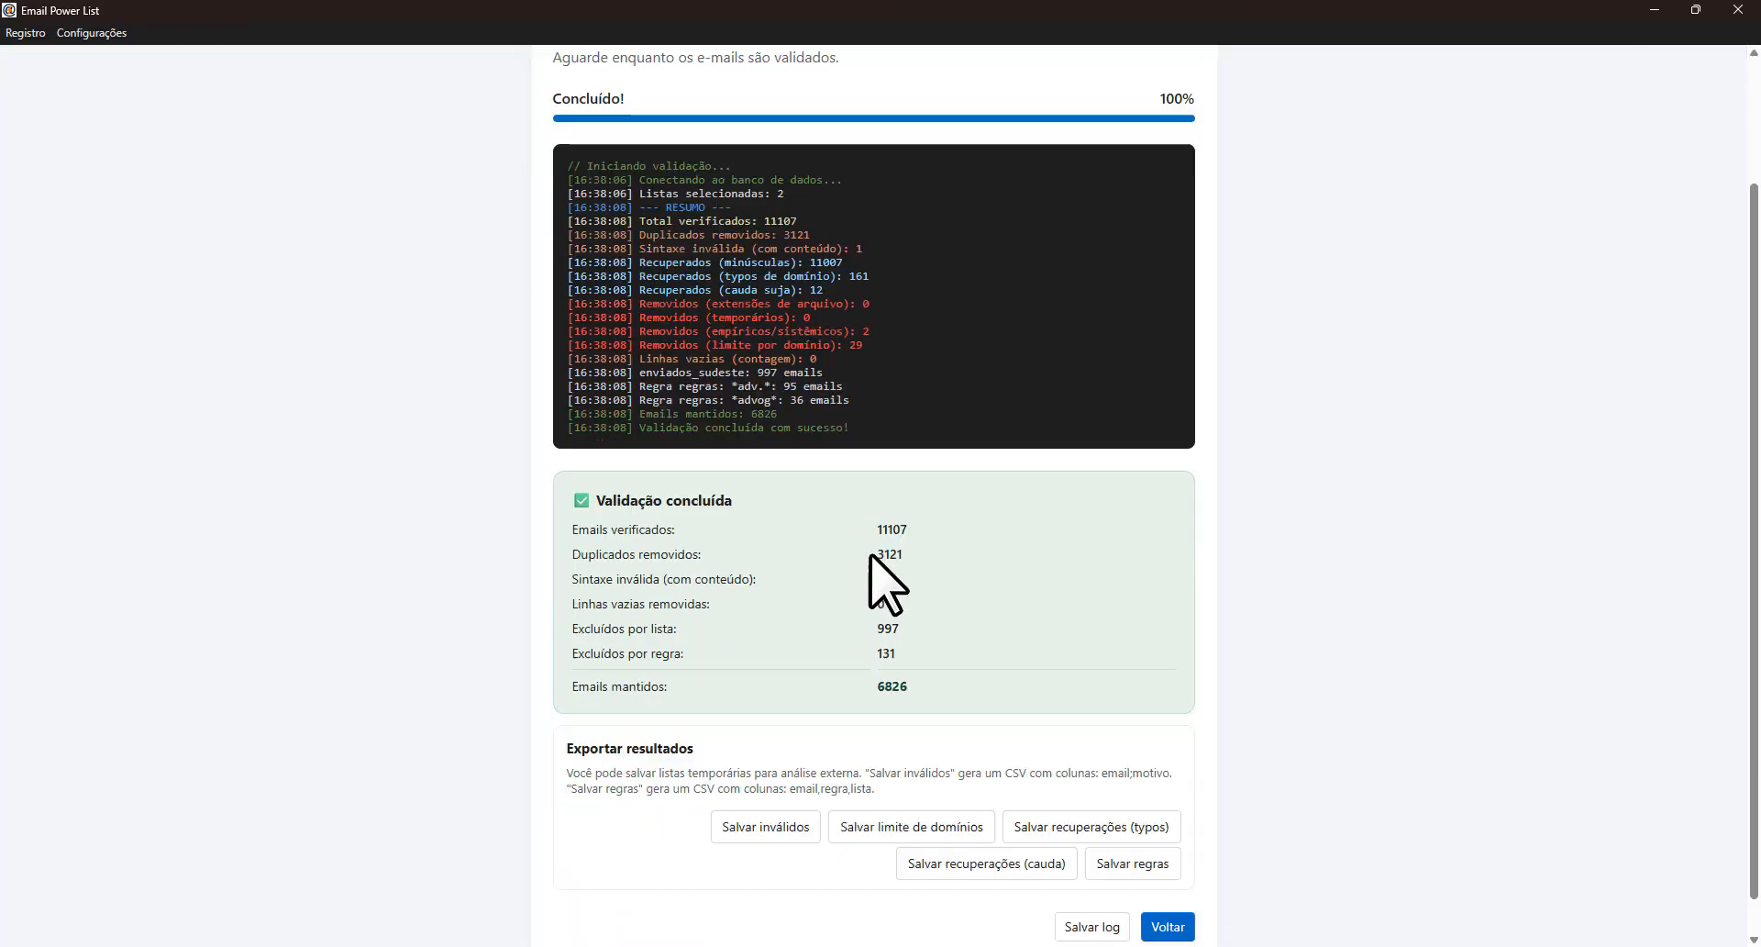
scroll(917, 542, "down", 1)
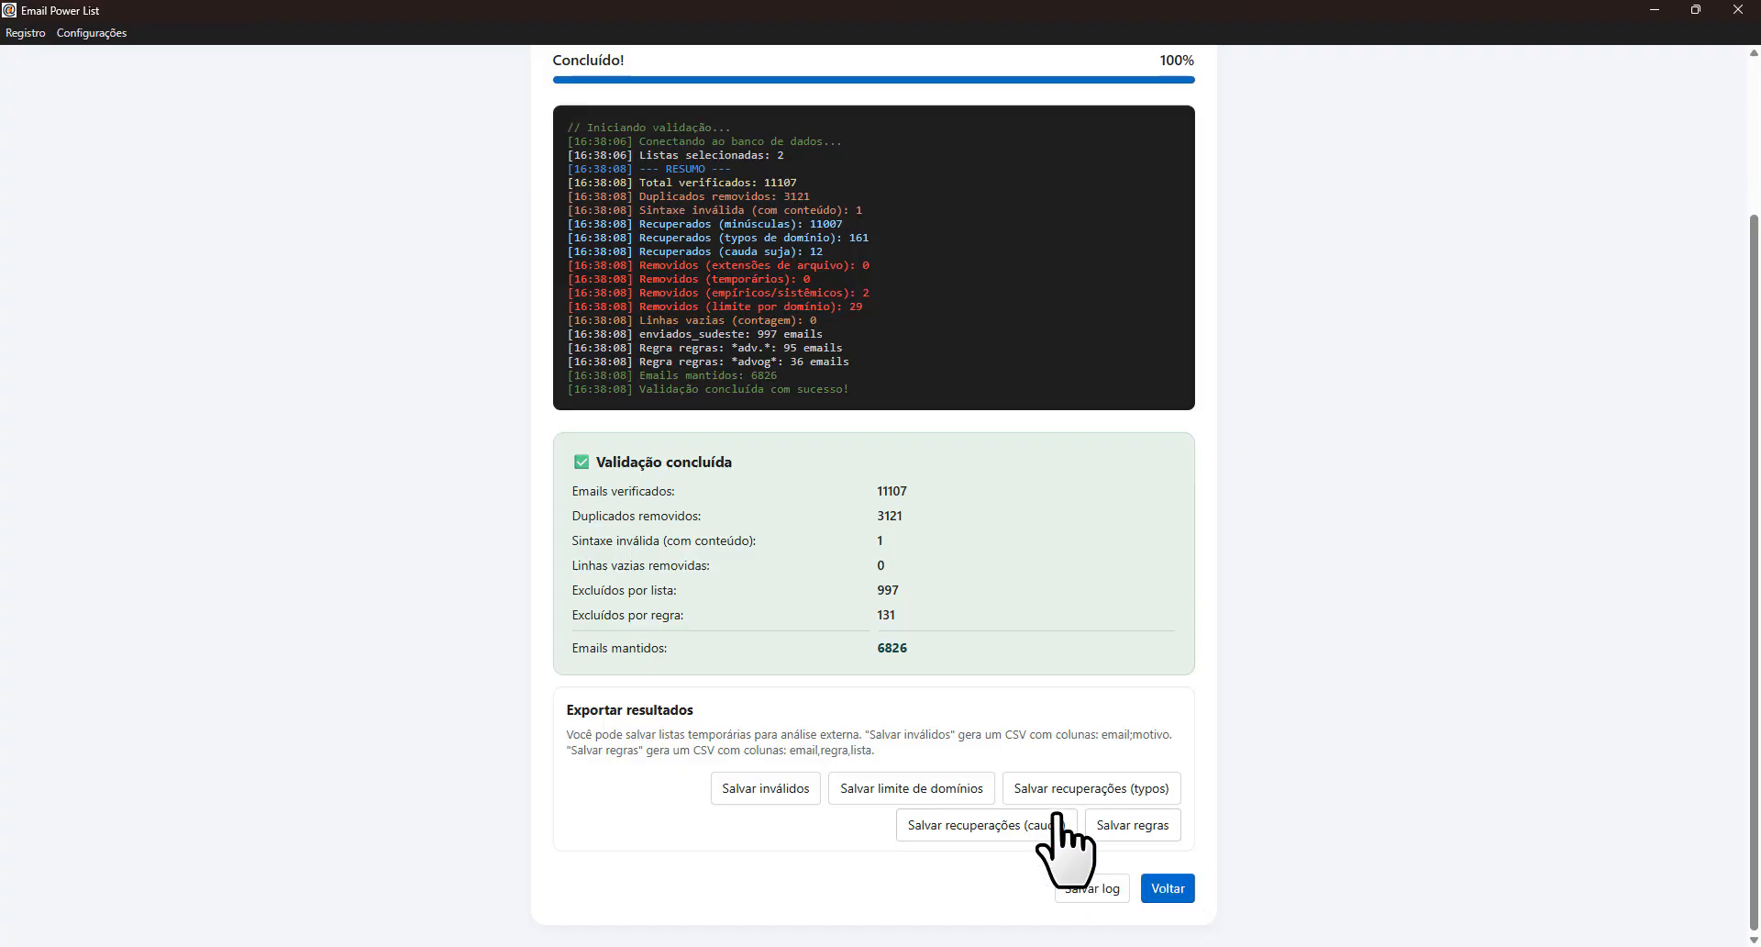
left_click(1170, 888)
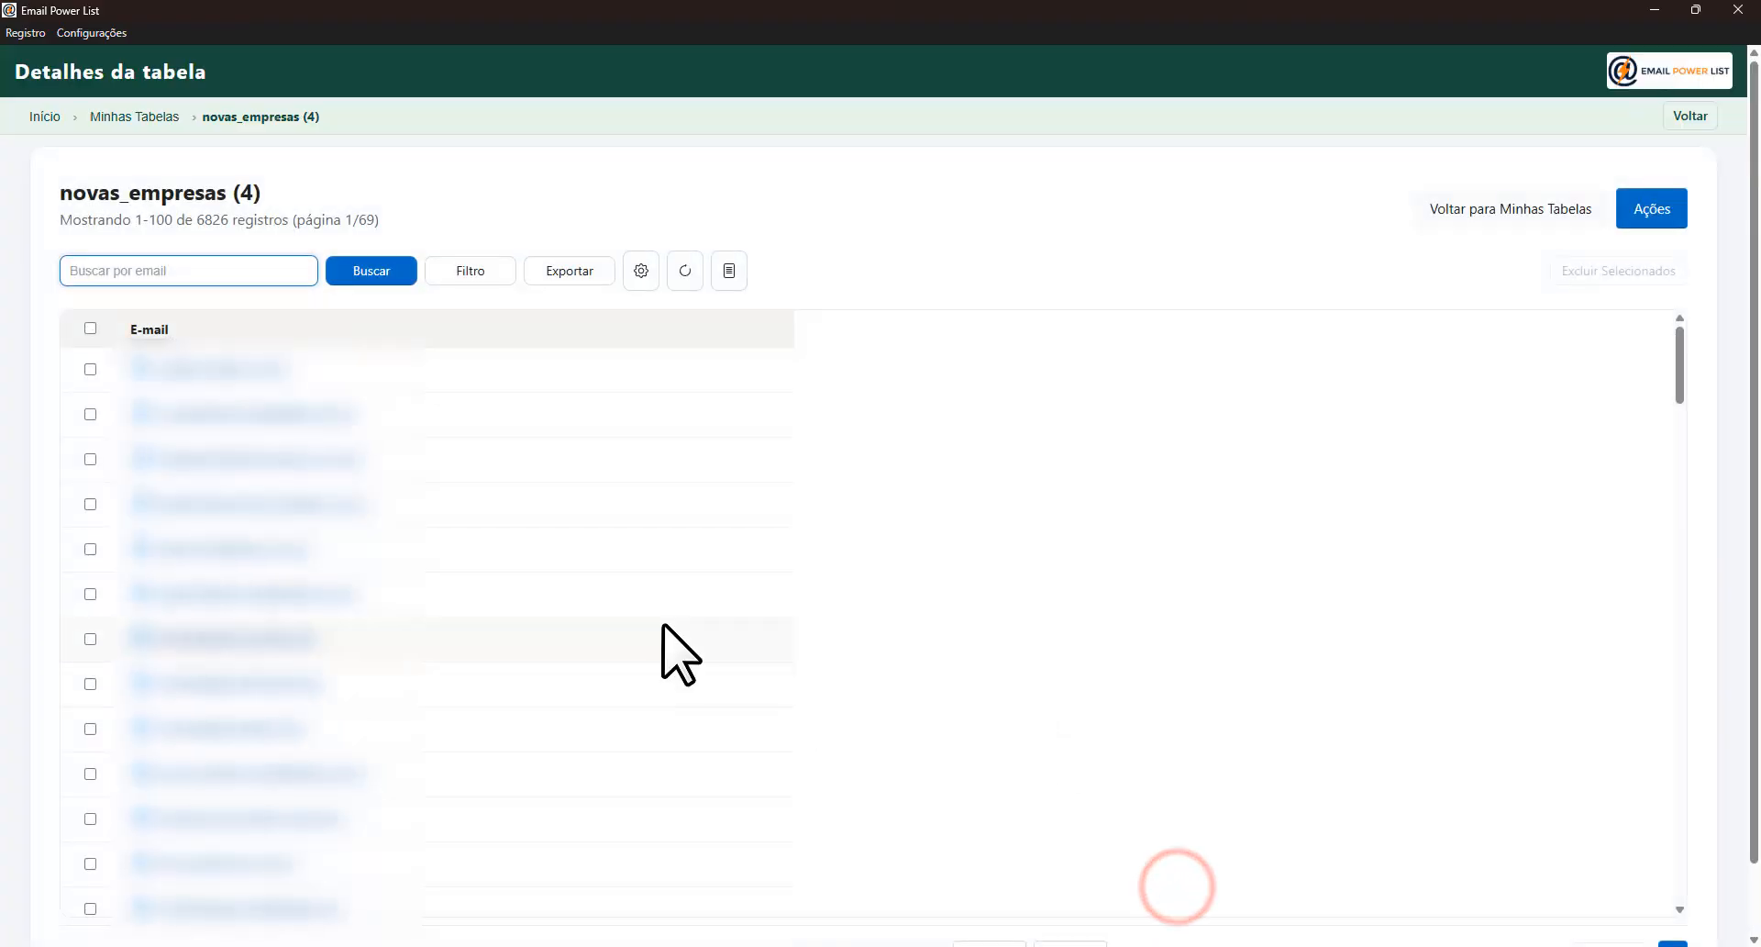
double_click(213, 219)
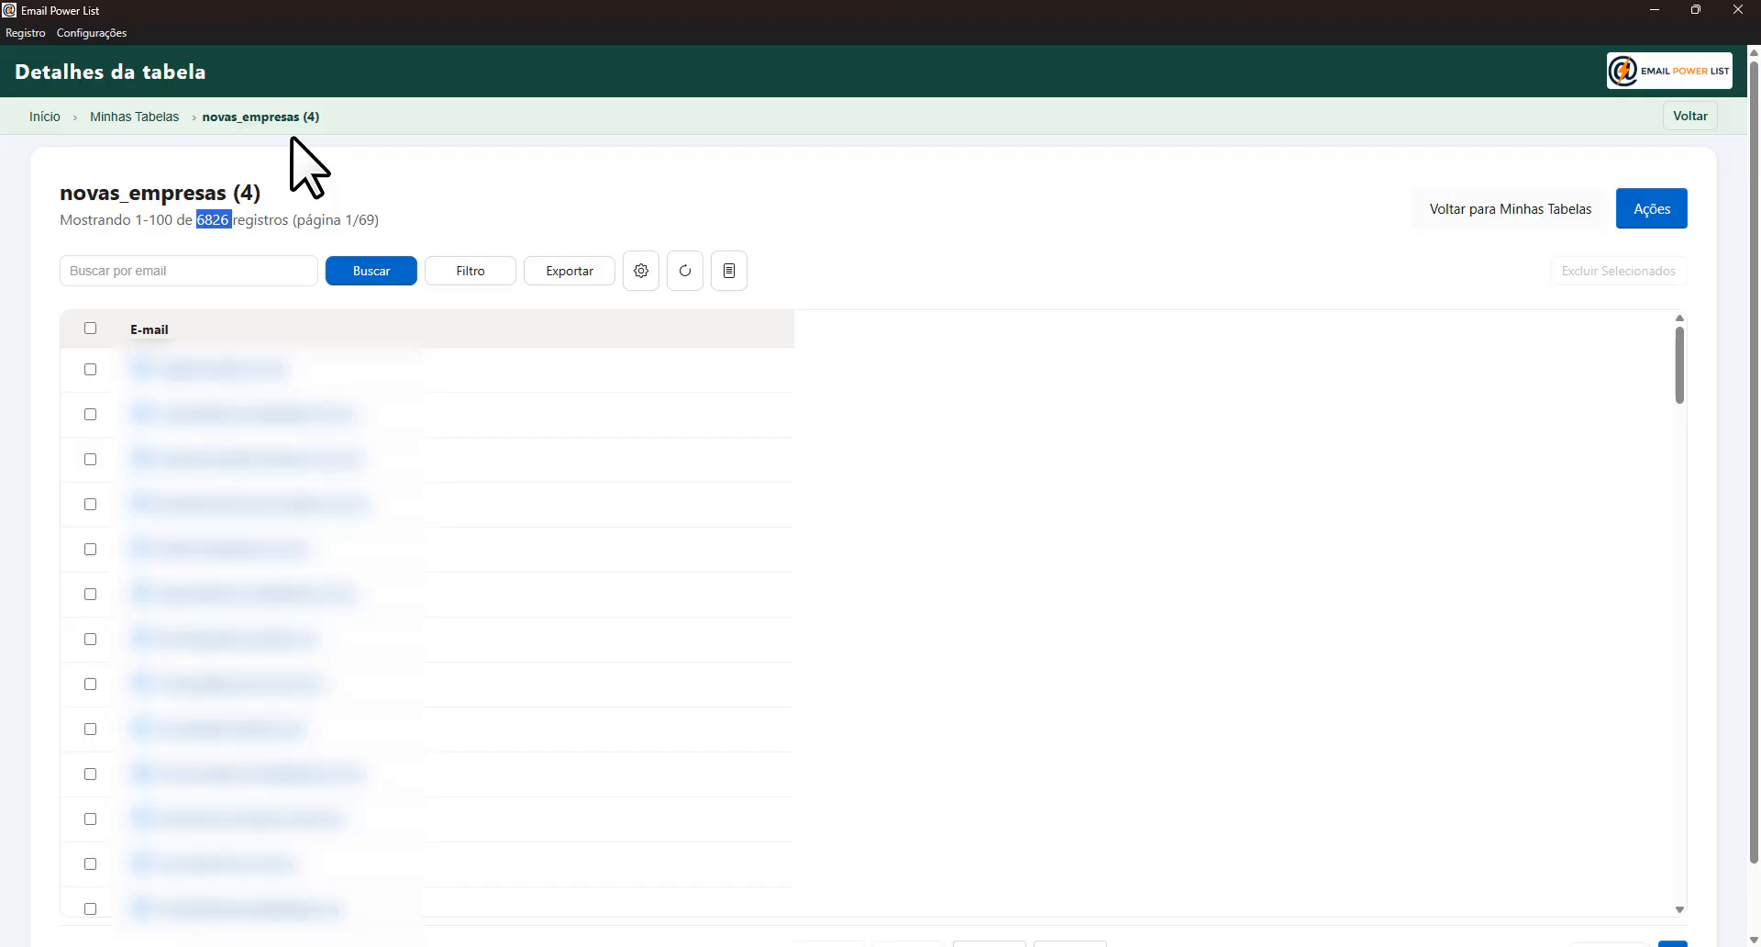
left_click(390, 174)
- Split novas_empresas (4) into CSV files of 1000 records each, saved in the Downloads temp folder
left_click(1652, 208)
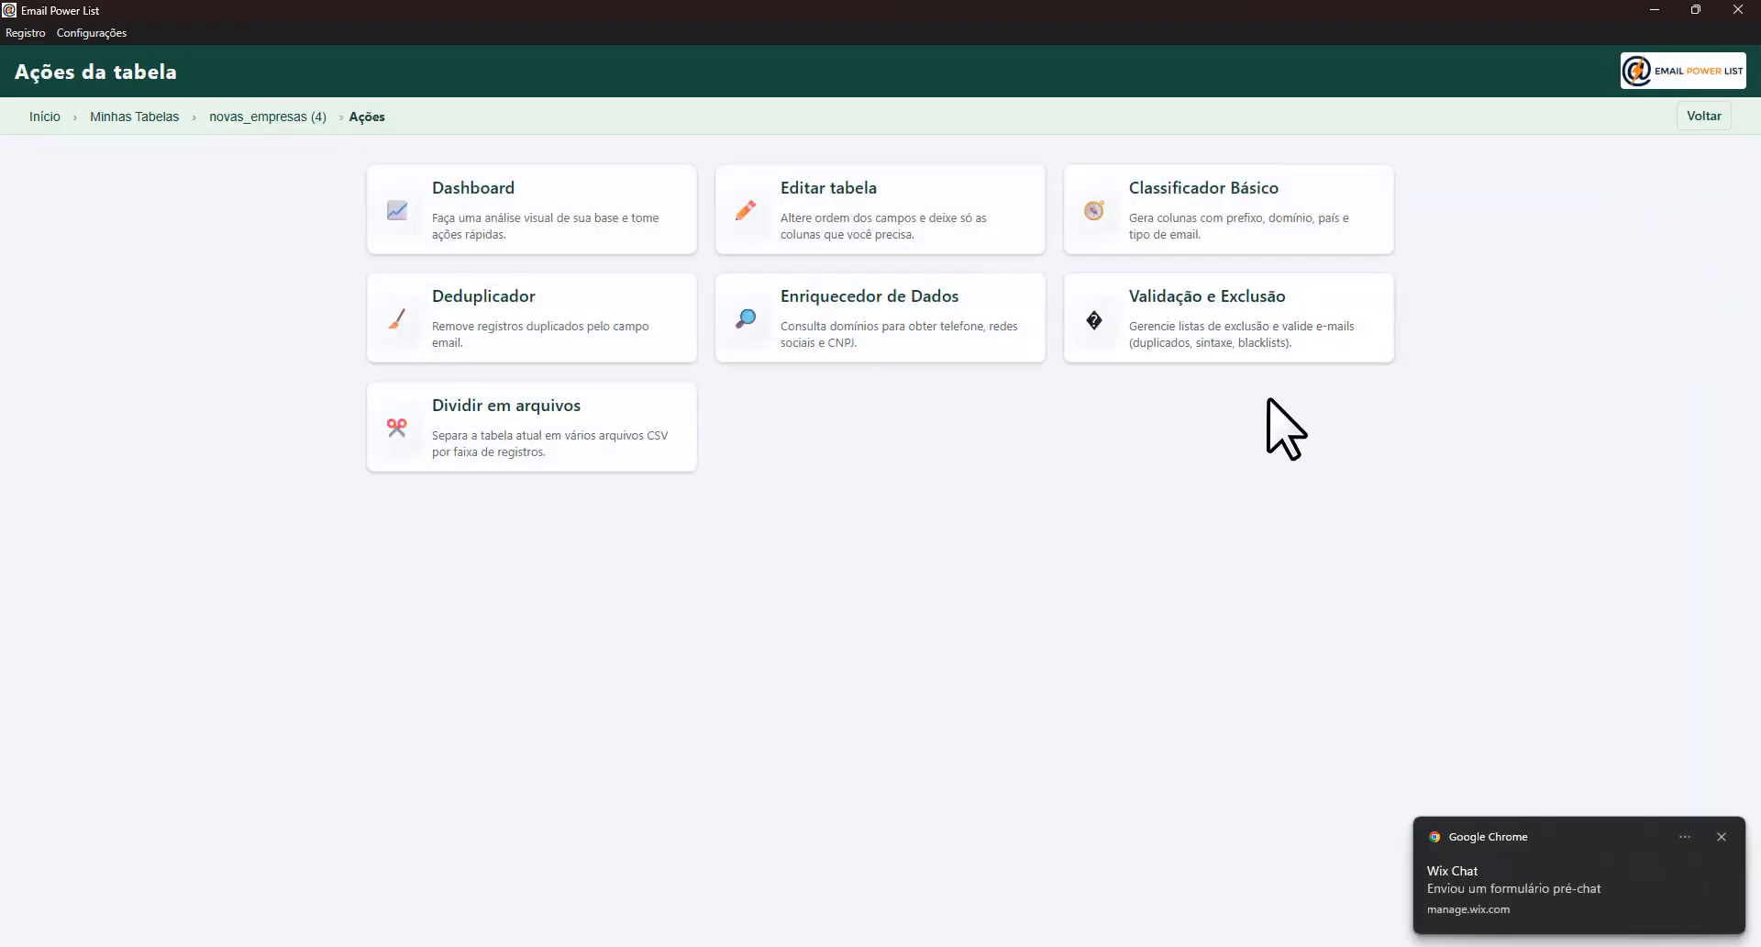
left_click(495, 440)
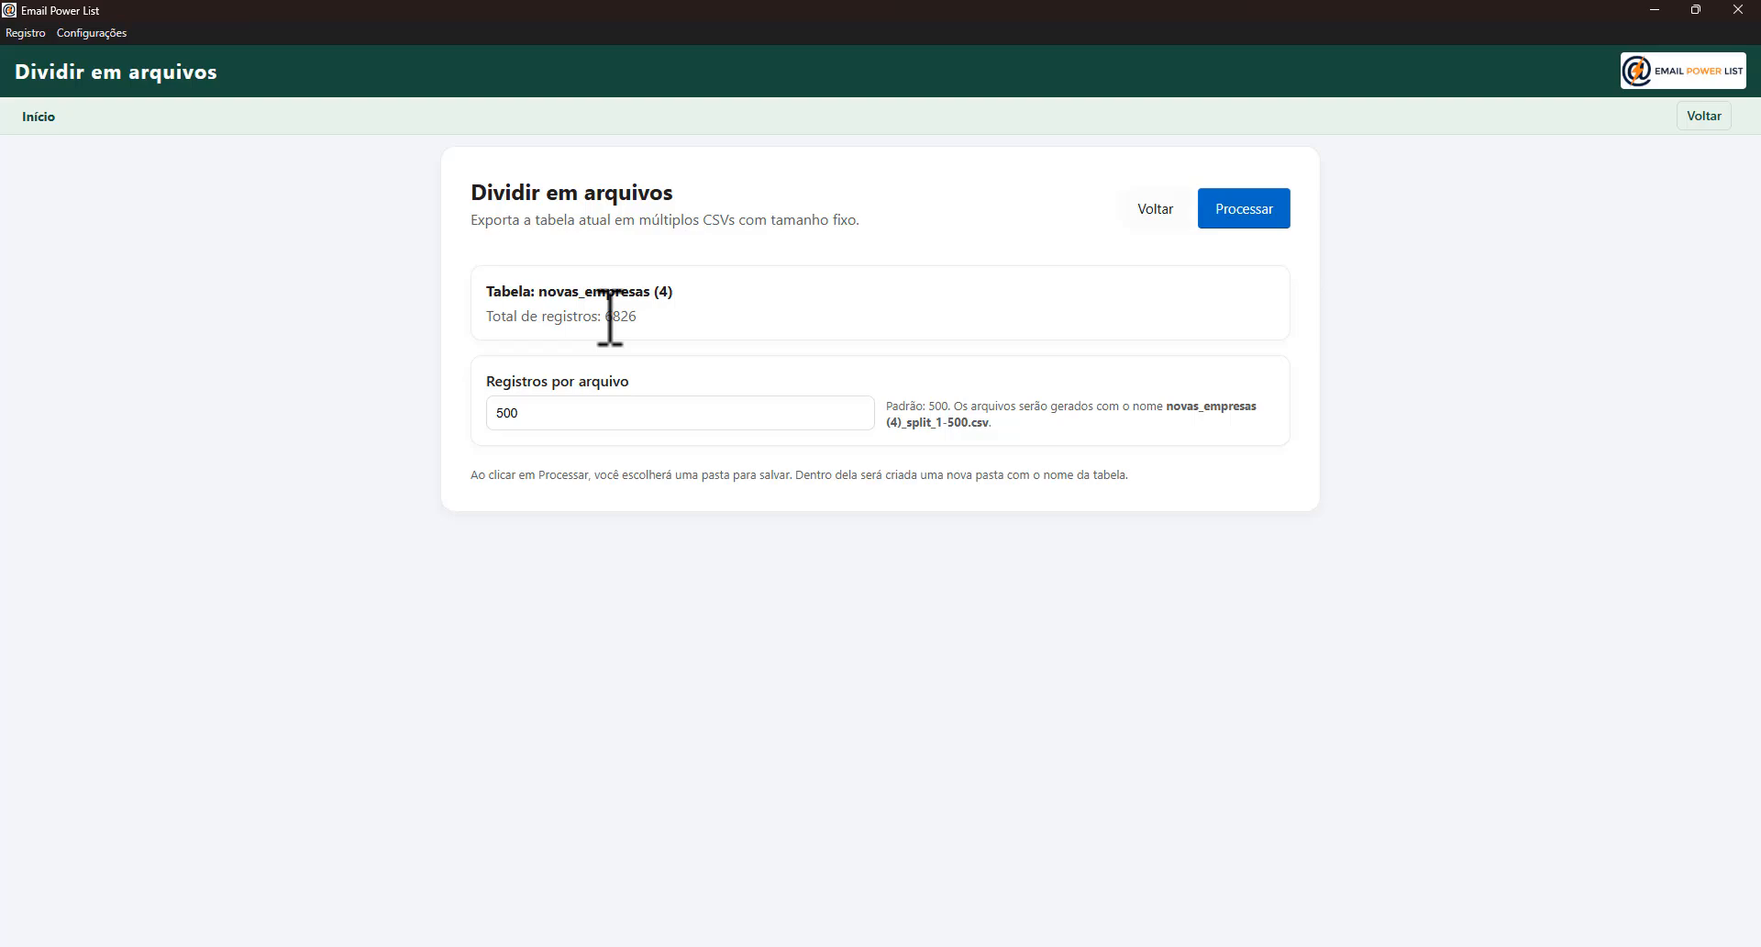
left_click(555, 412)
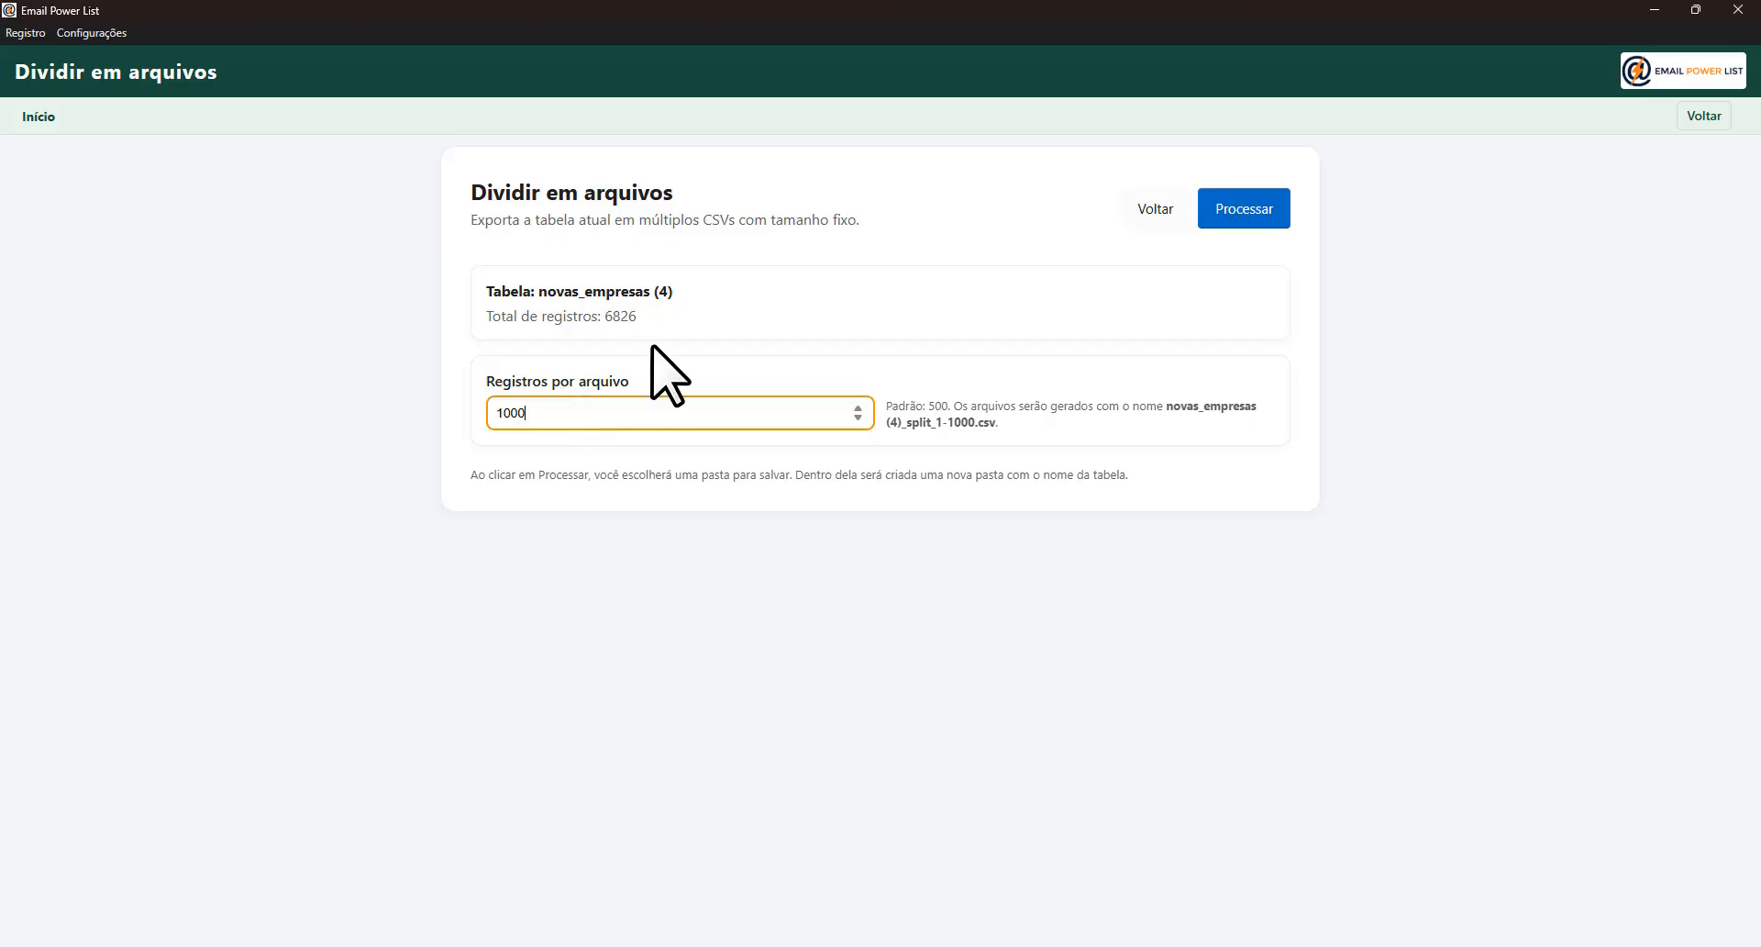
left_click(1238, 209)
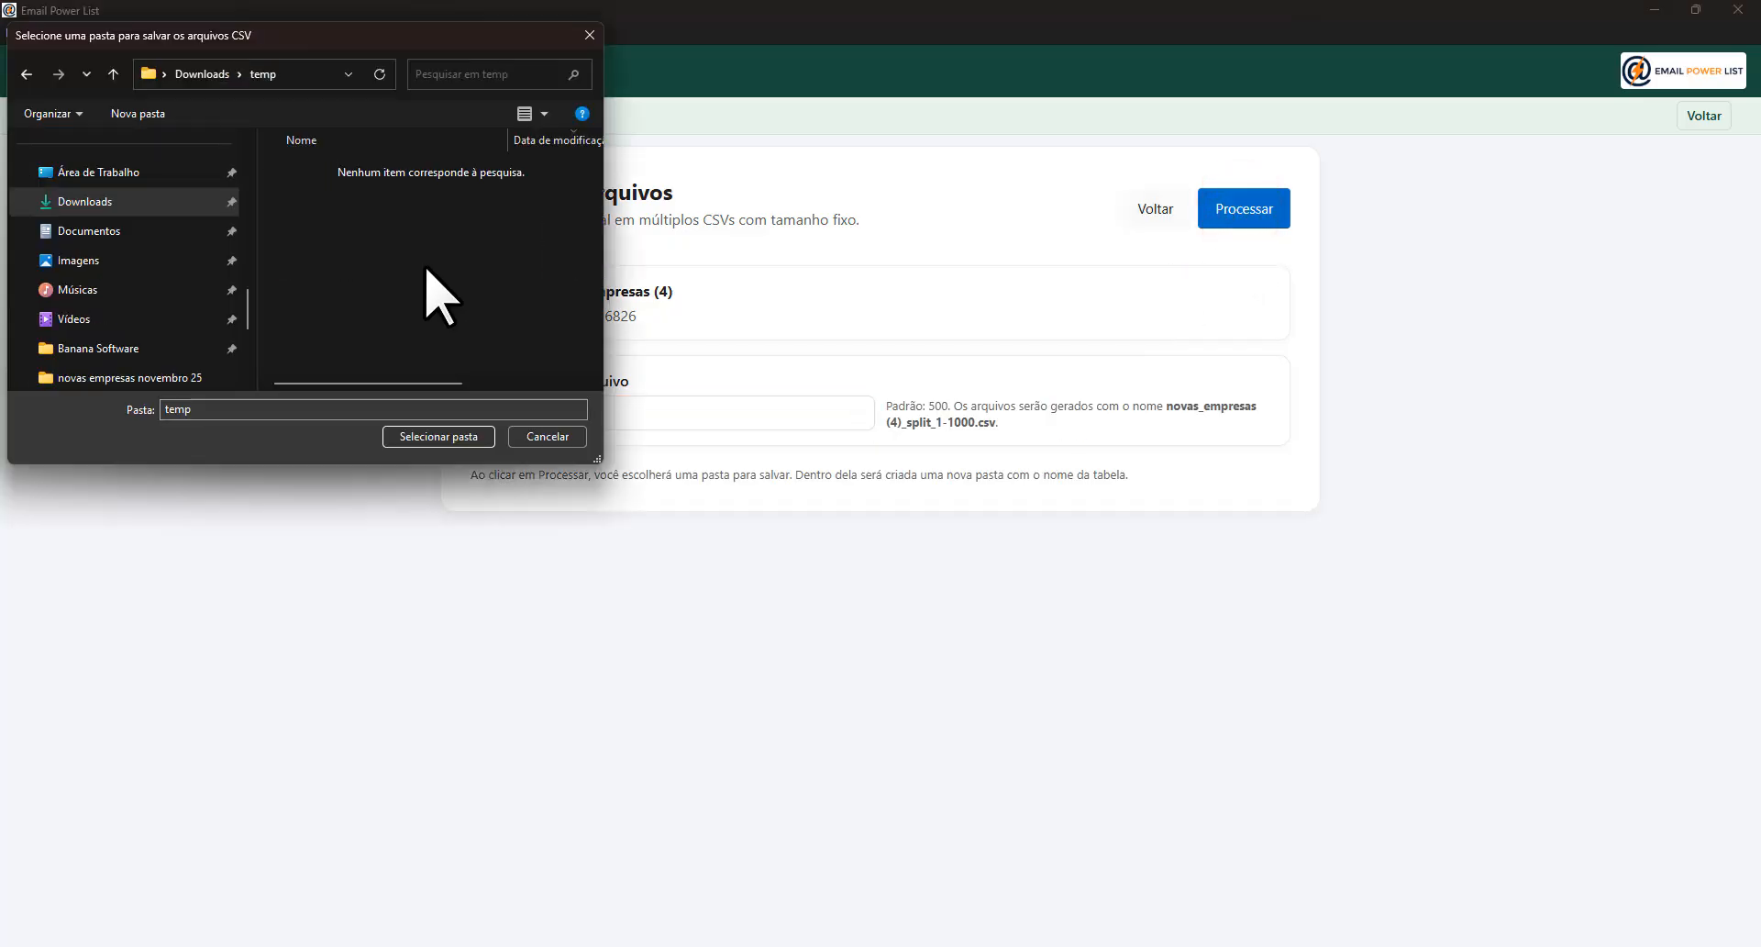
left_click(450, 437)
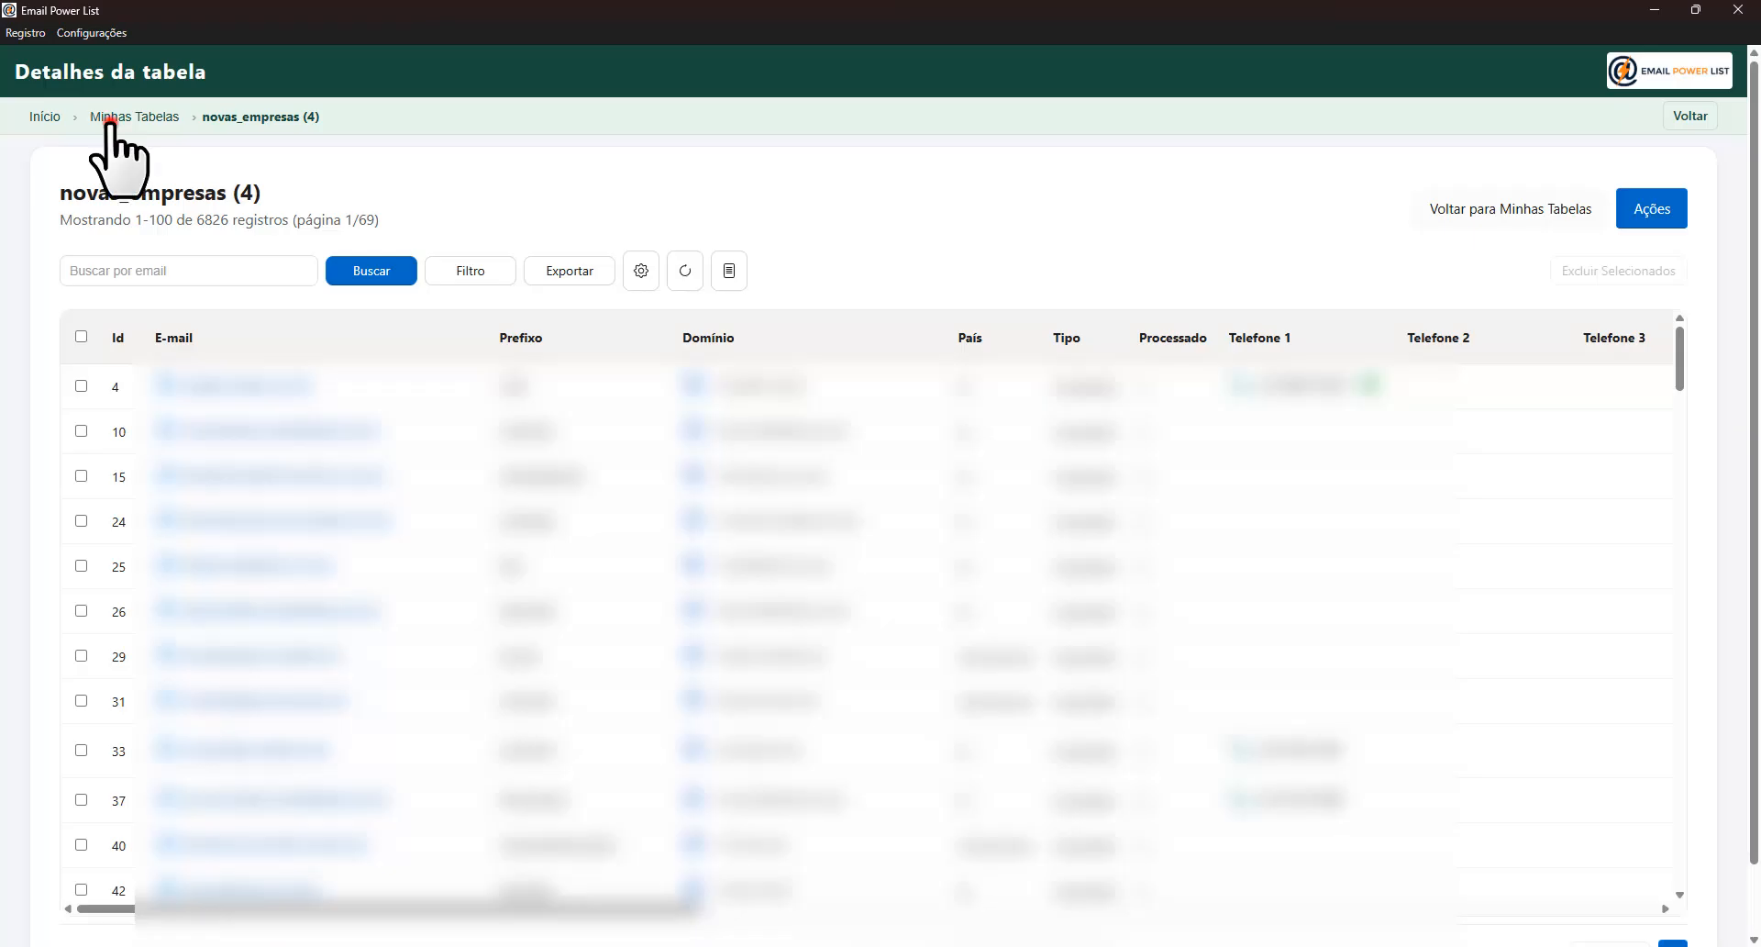
left_click(110, 123)
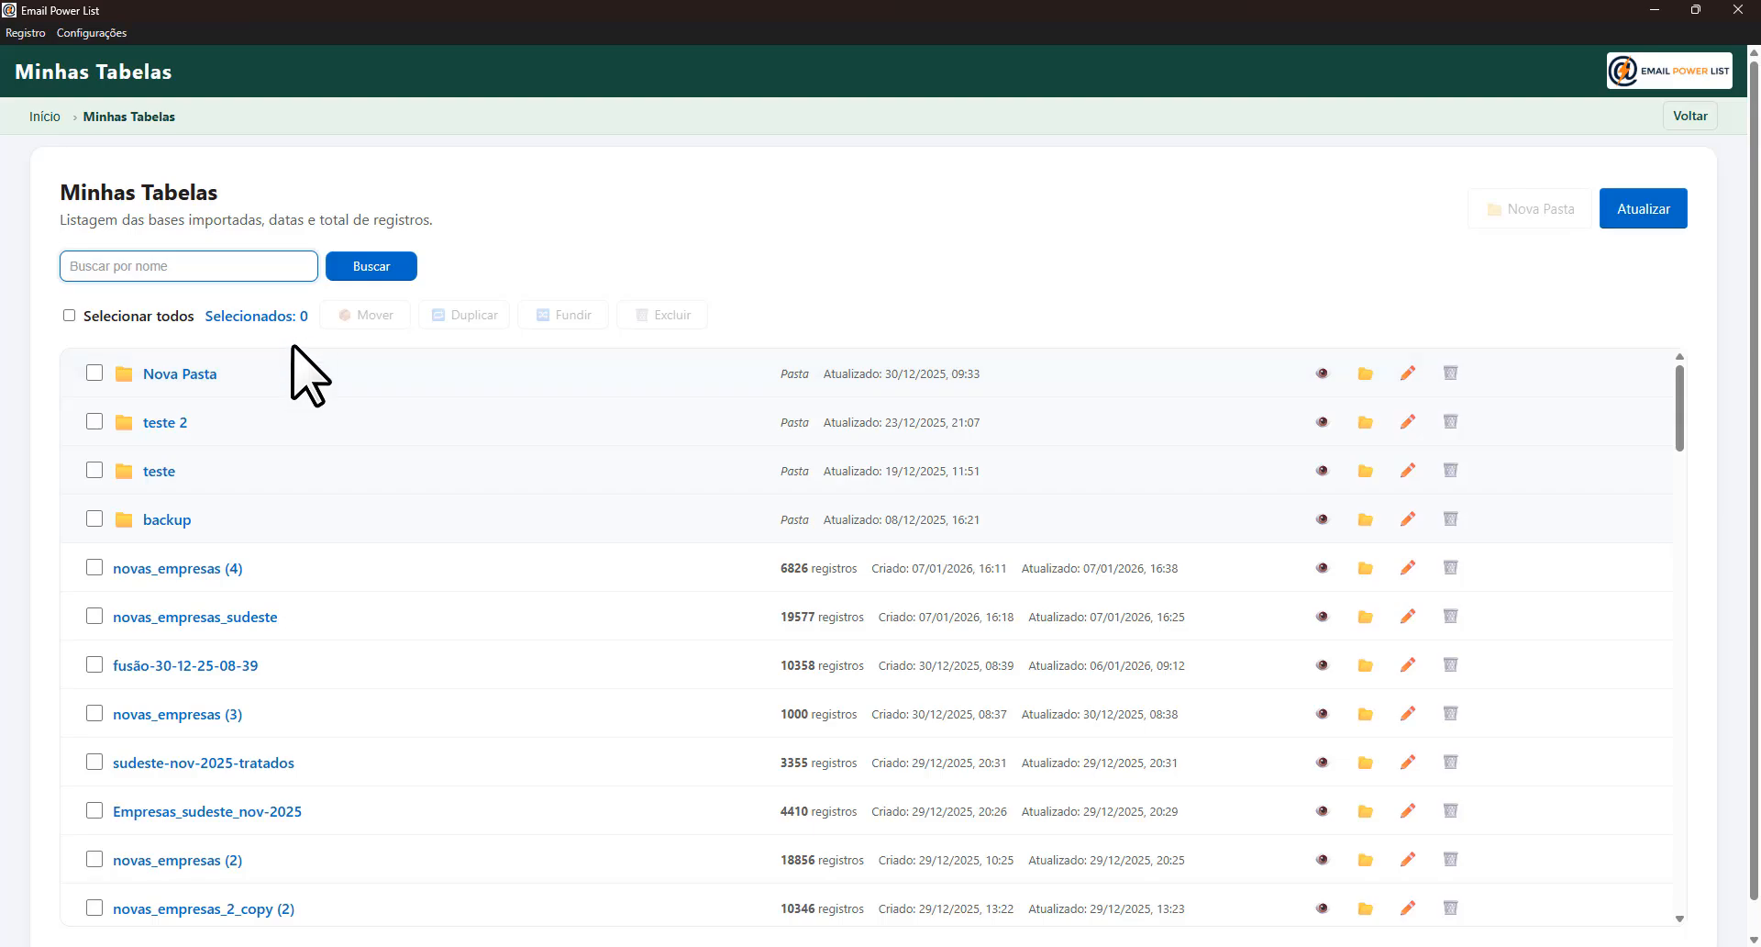
left_click(94, 567)
left_click(94, 664)
left_click(93, 616)
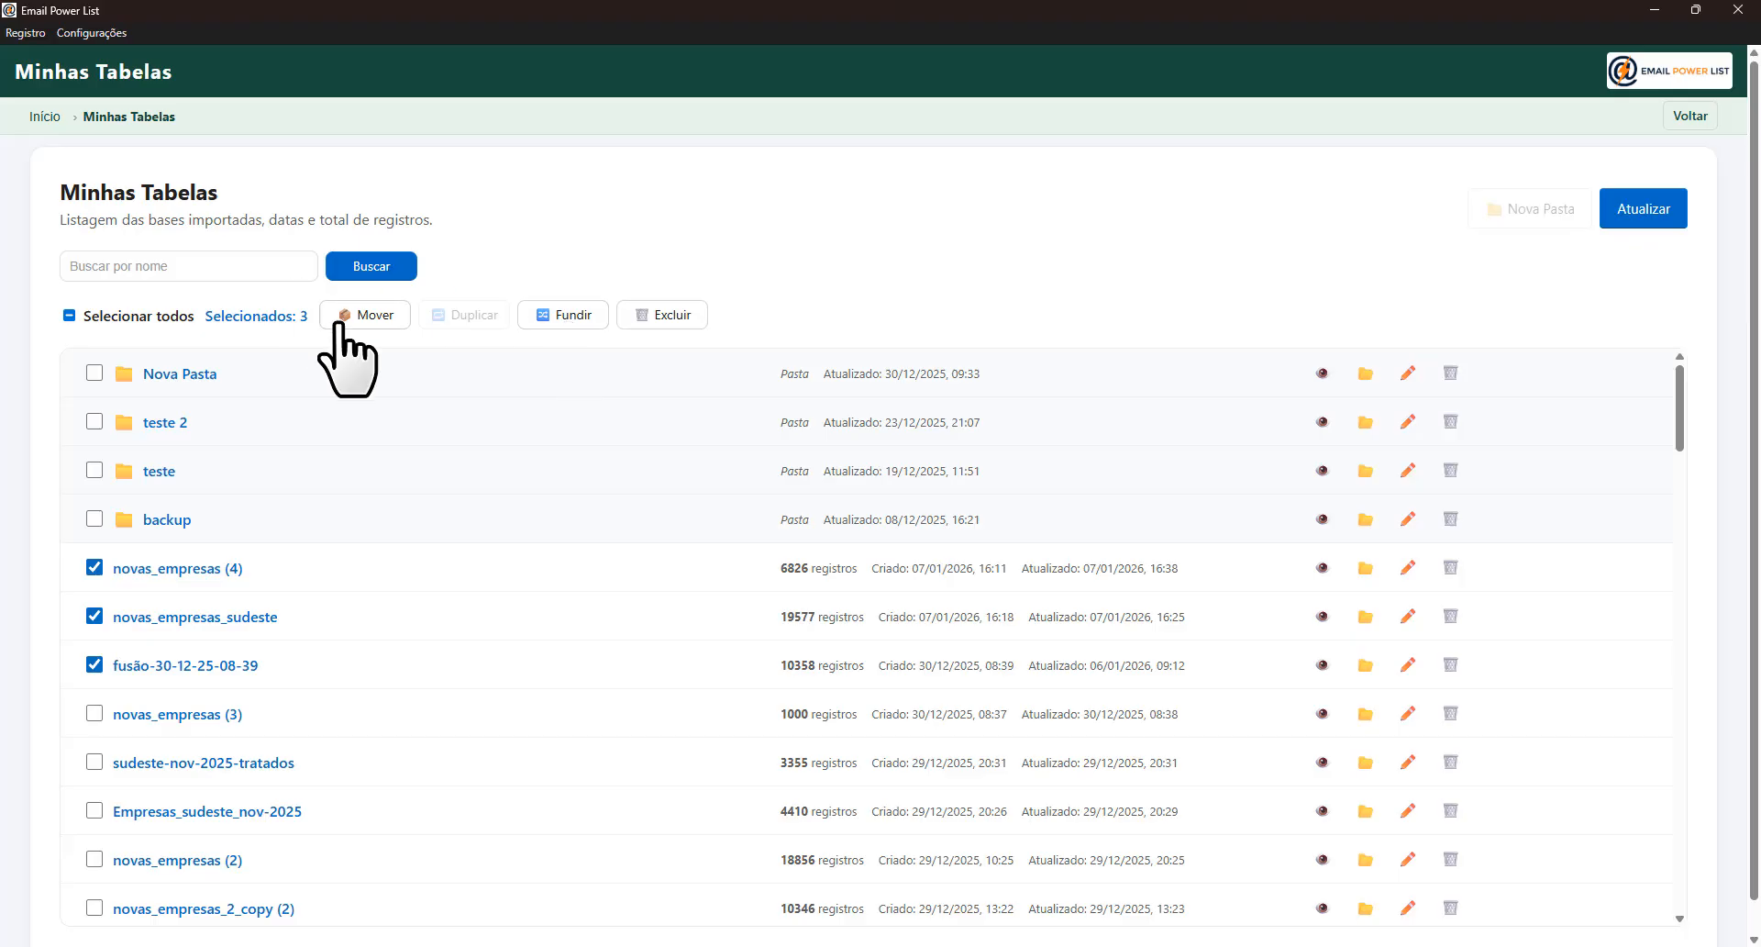
- Open the Importação 19_12_2025 (2) table in the teste 2 folder and select all its records
left_click(159, 422)
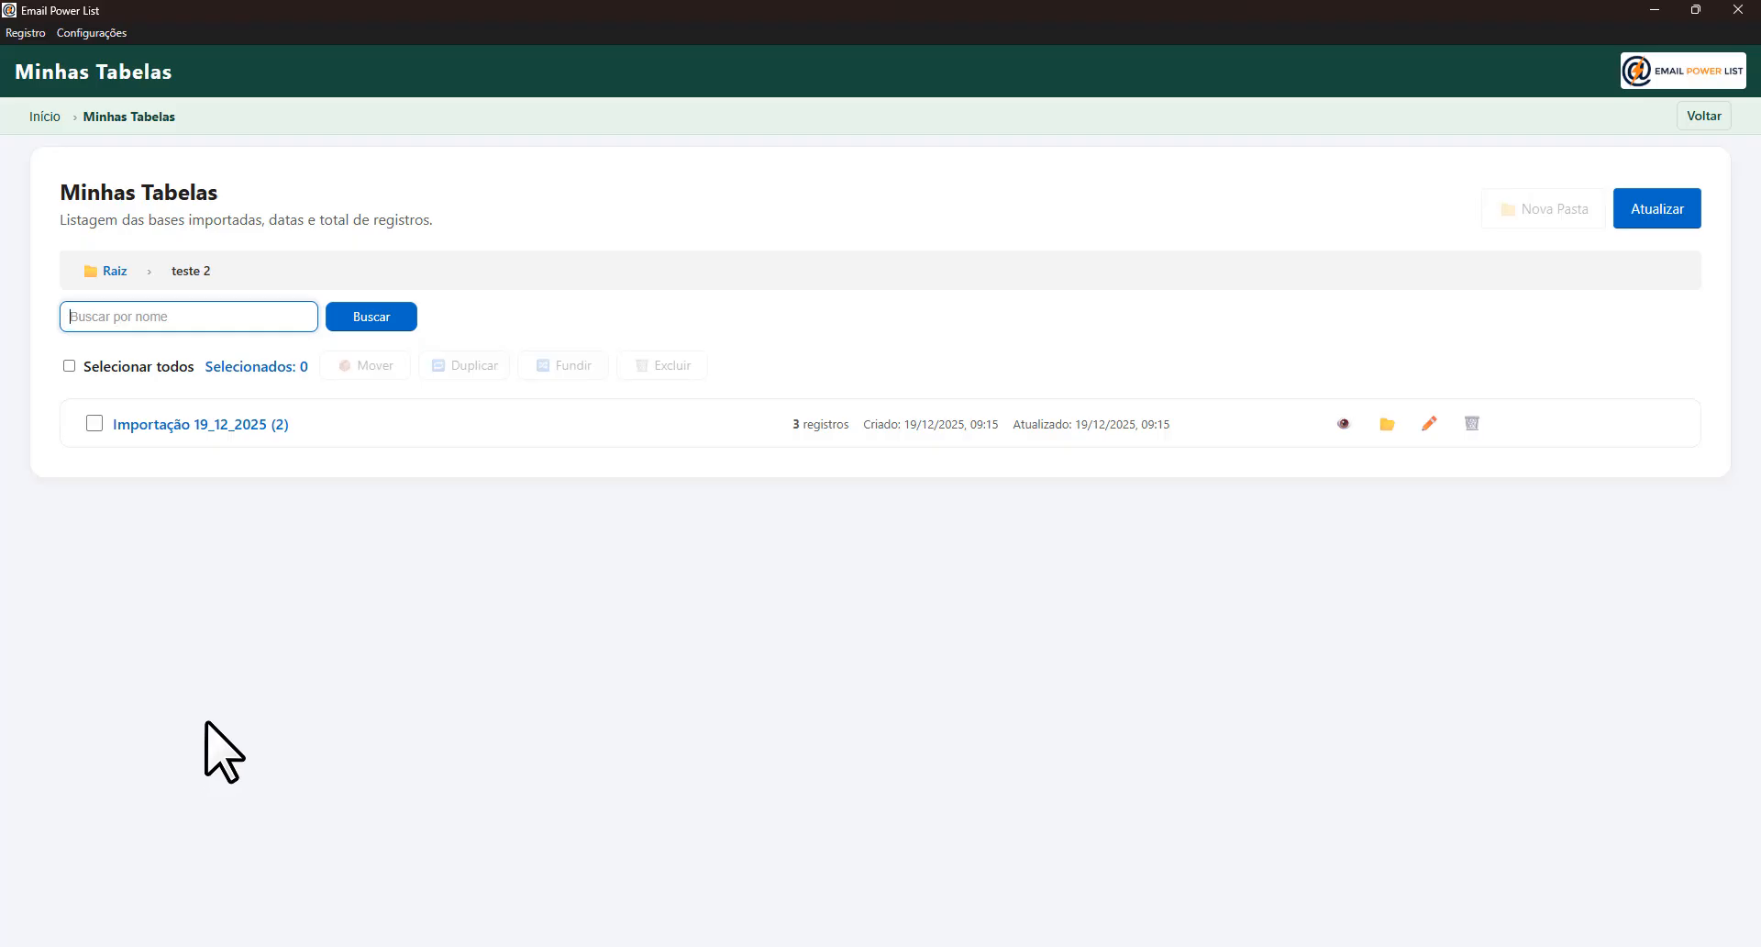
left_click(212, 424)
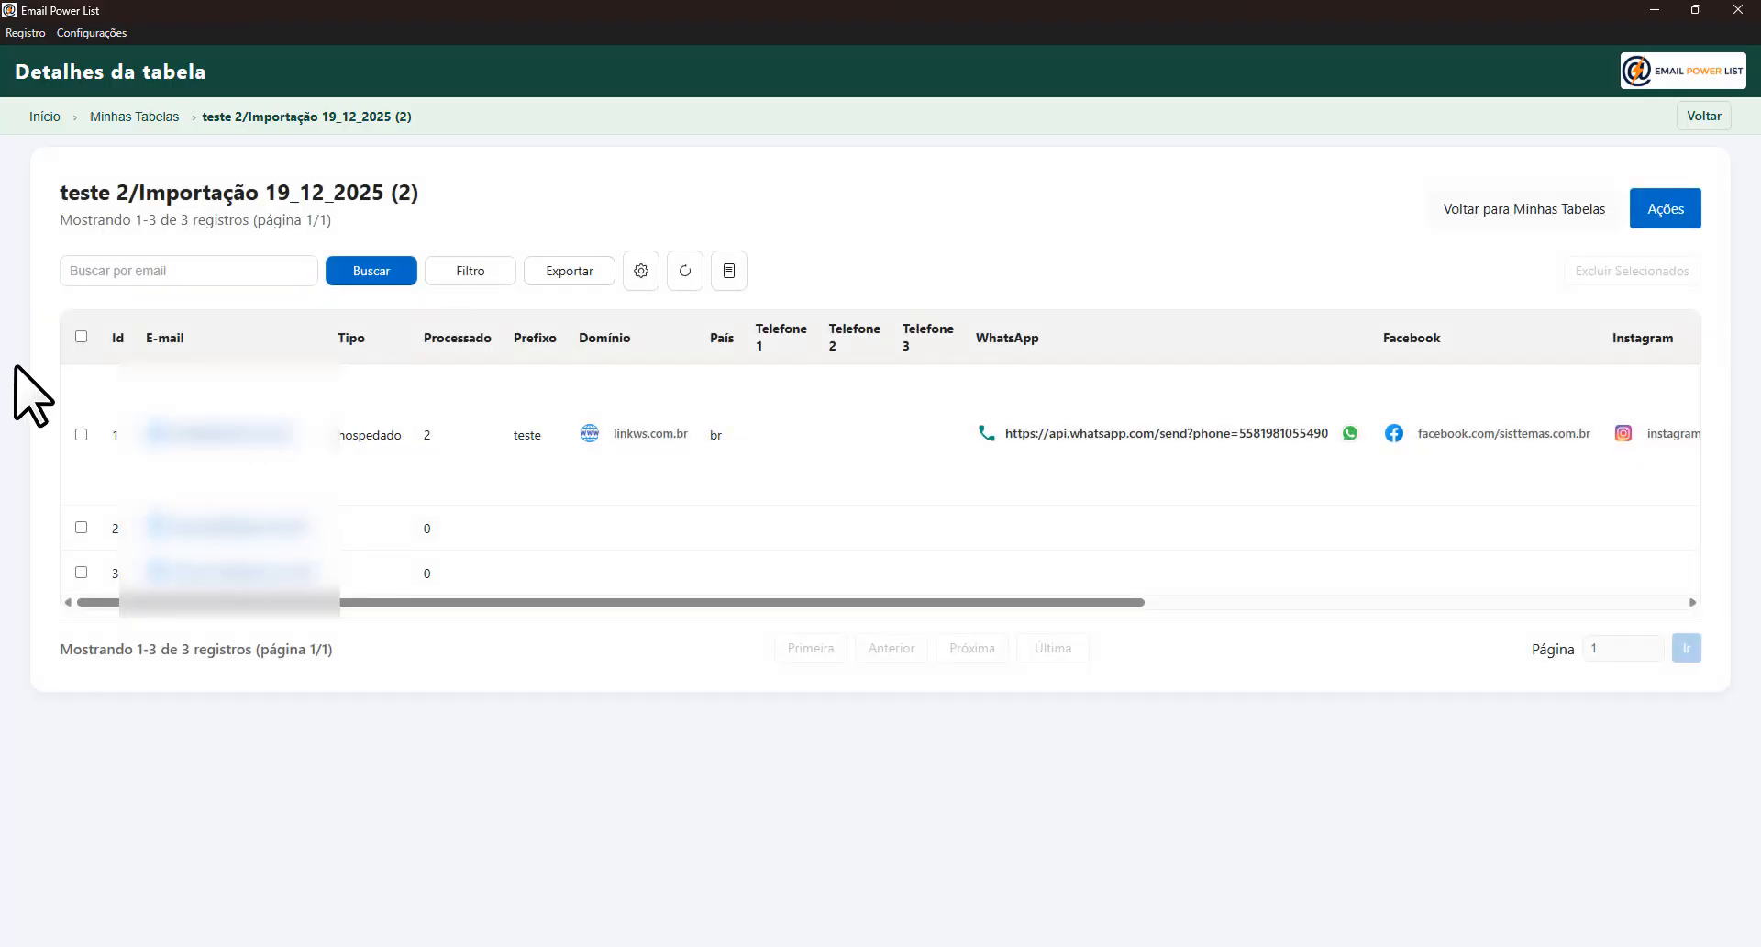
left_click(81, 335)
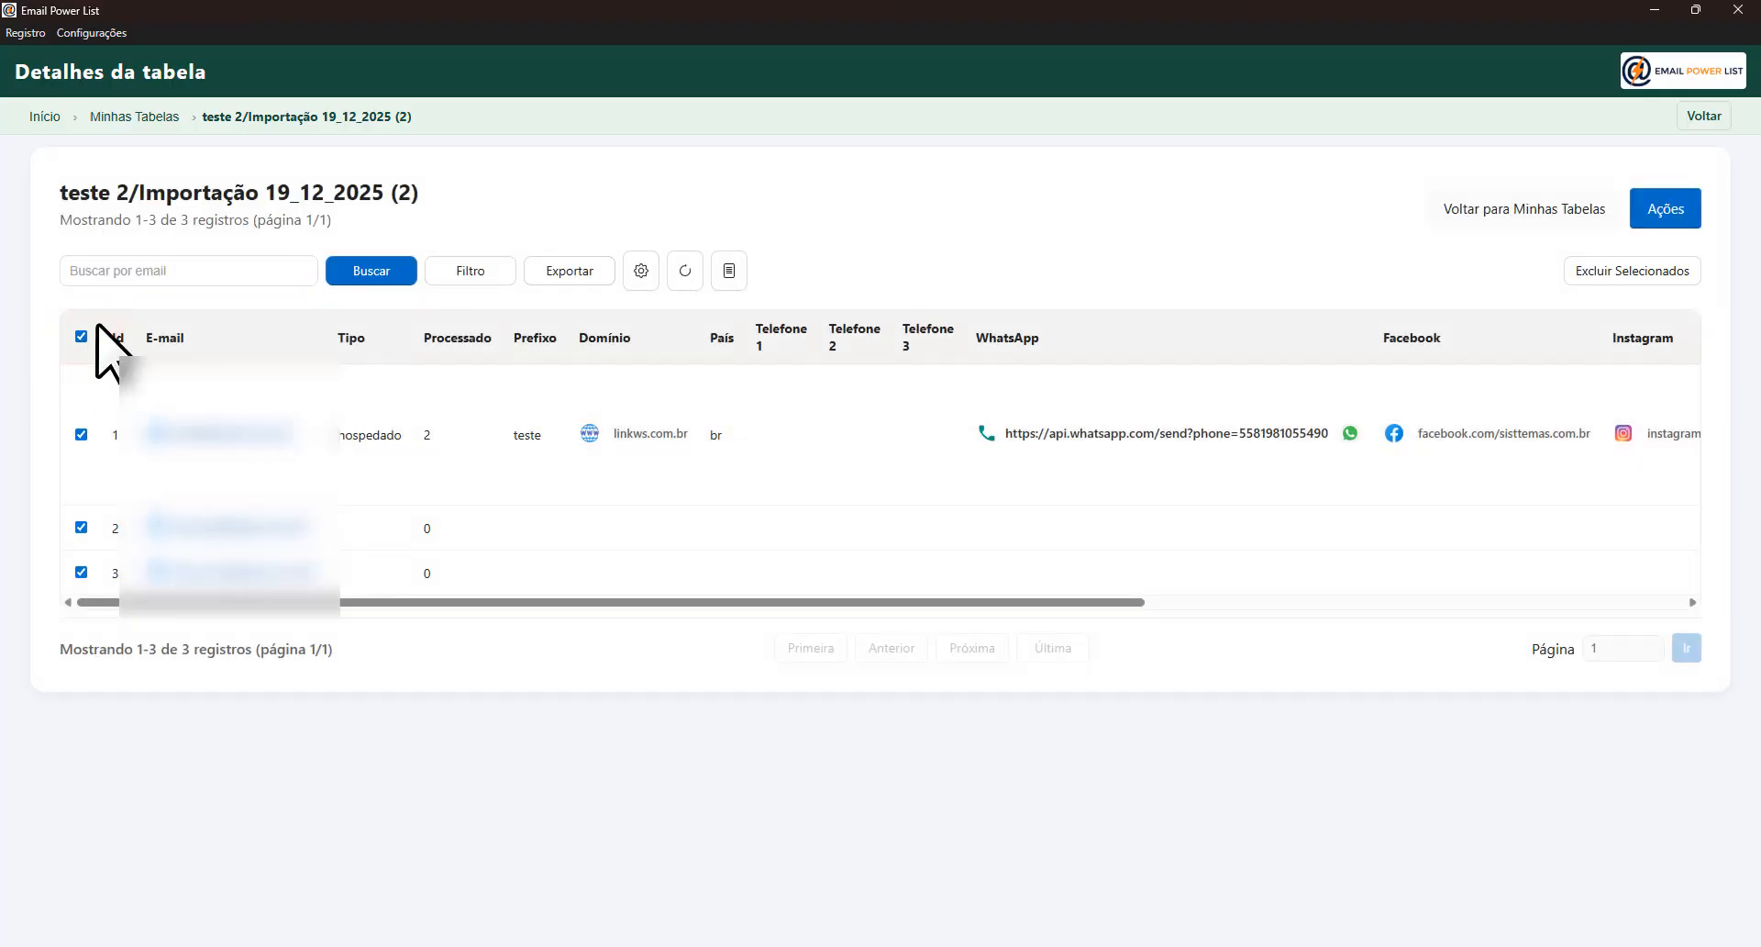
- Configure the table's columns to show only Processado and E-mail, with Processado placed before E-mail
left_click(642, 269)
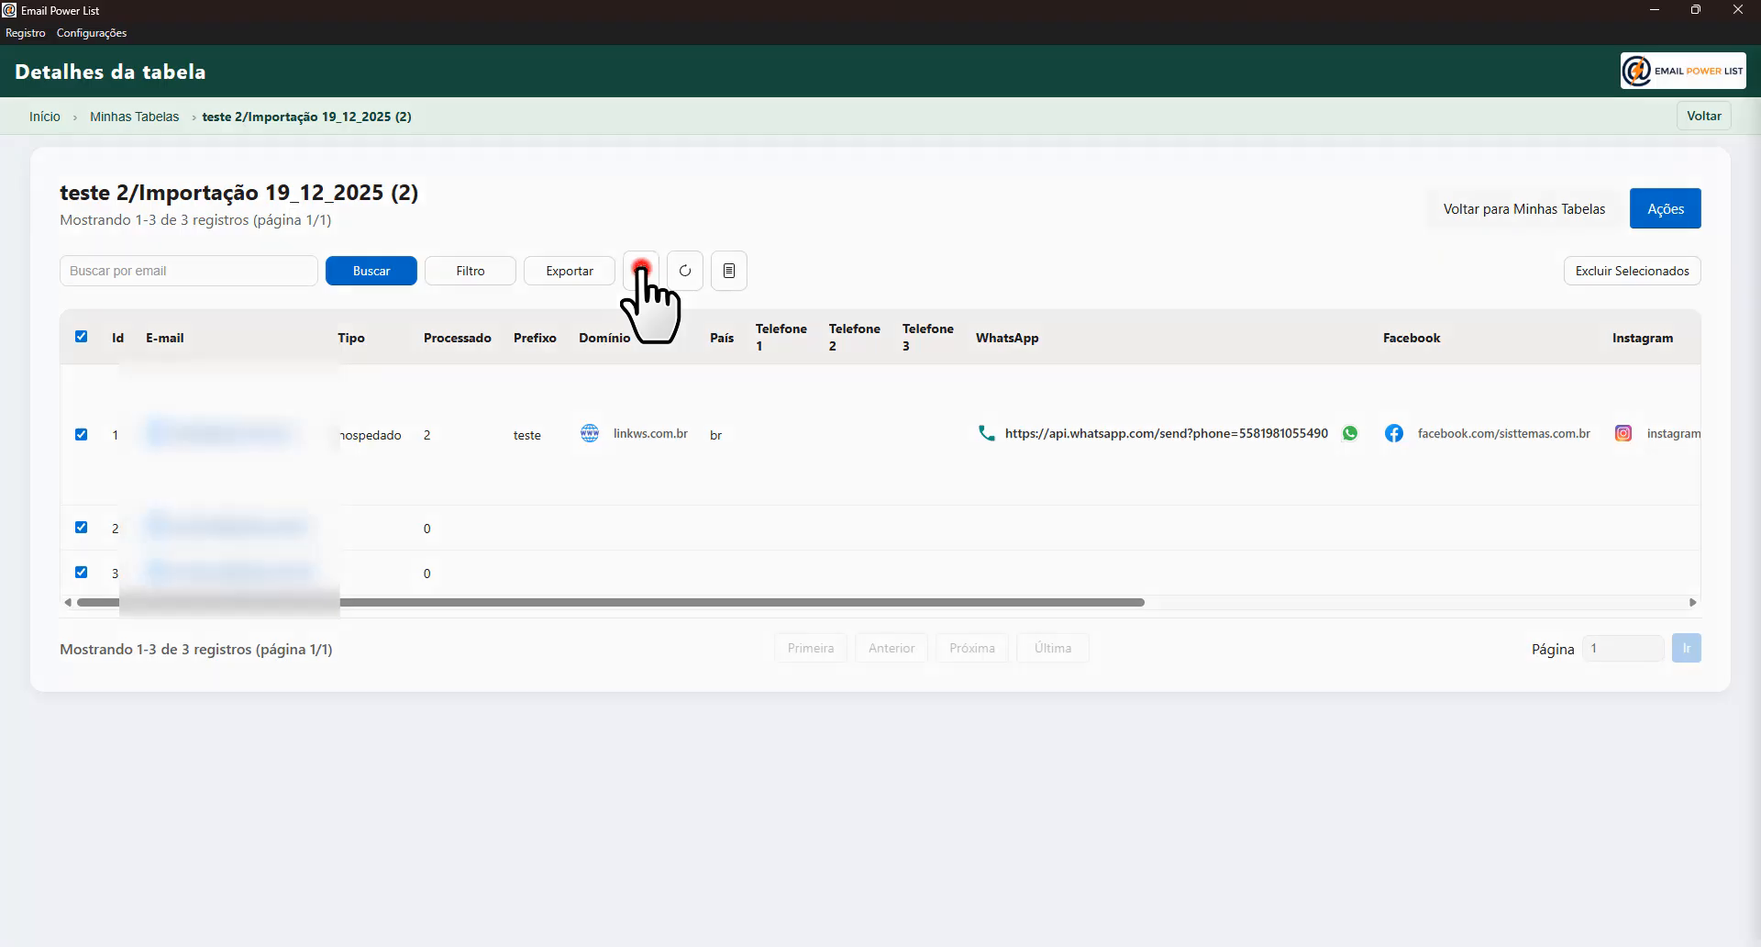
left_click(1654, 137)
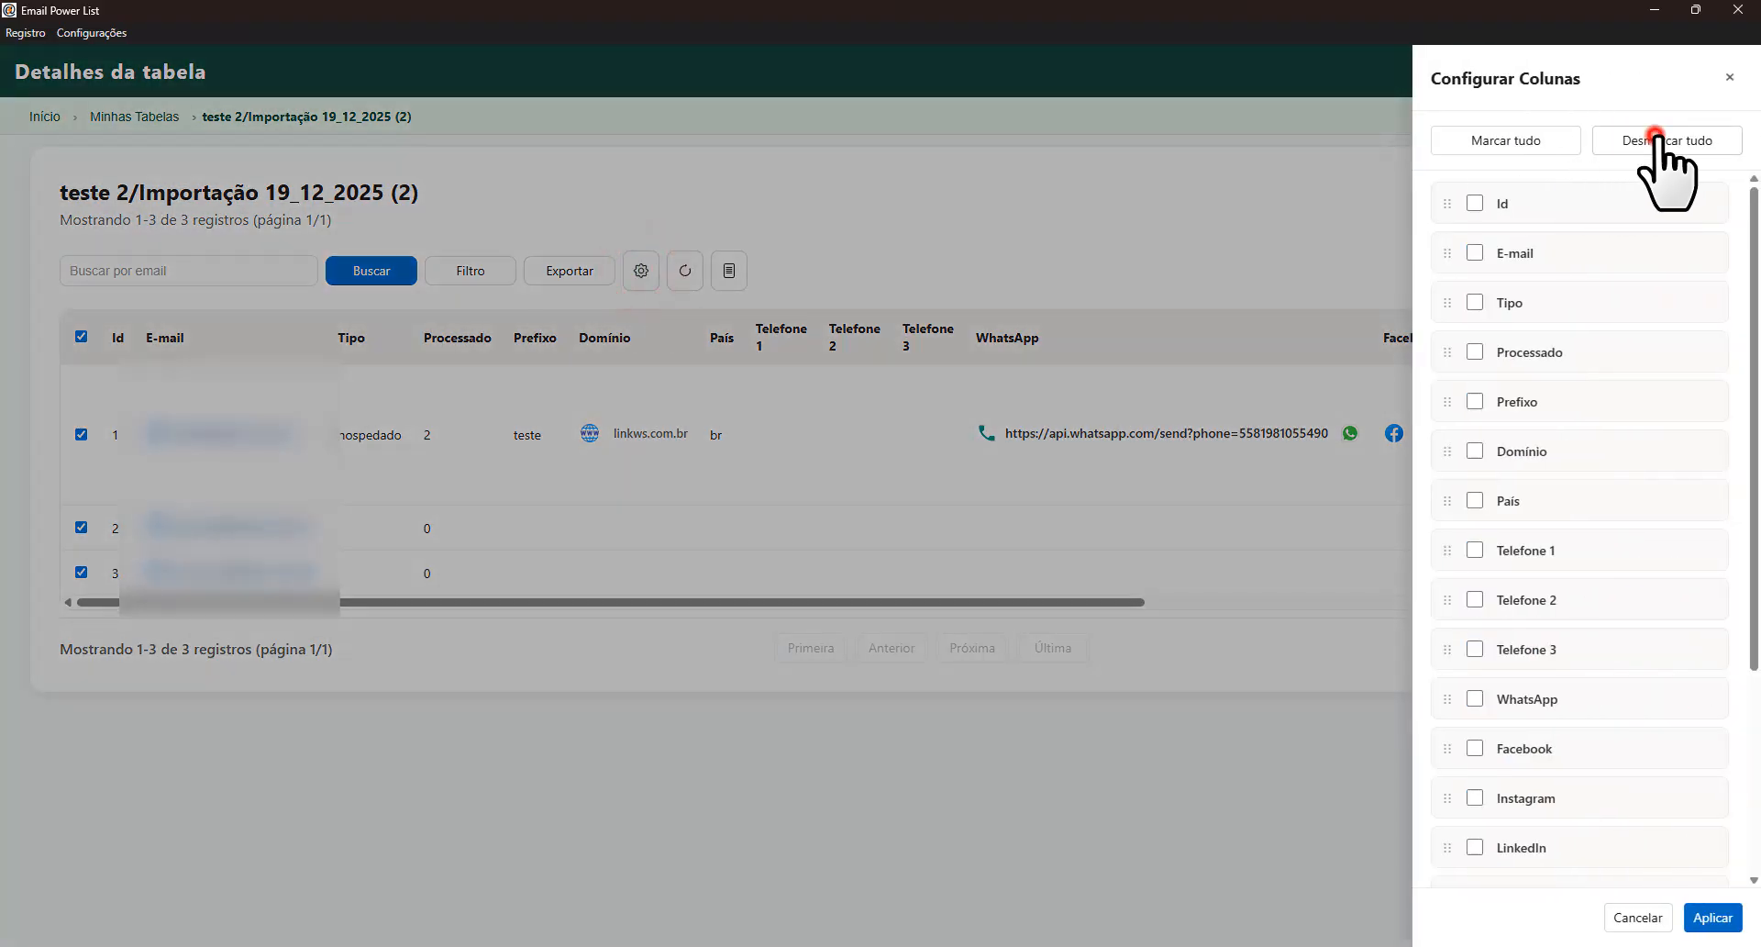
left_click(1473, 253)
left_click(1476, 352)
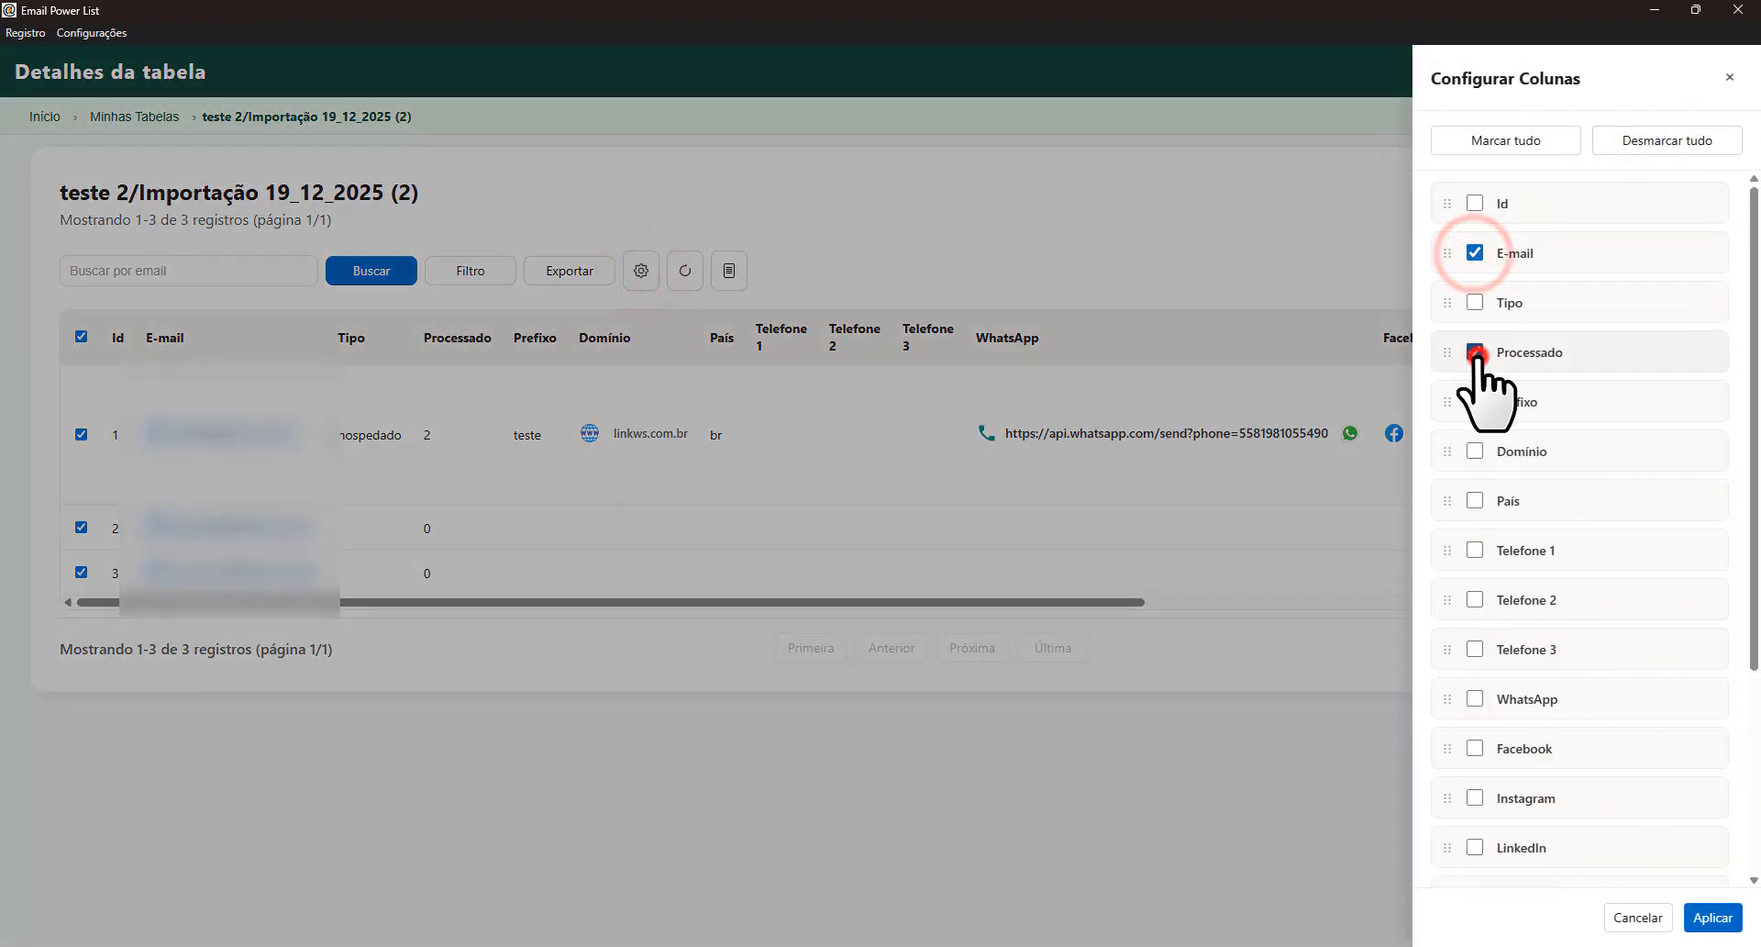
left_click_drag(1438, 349, 1442, 253)
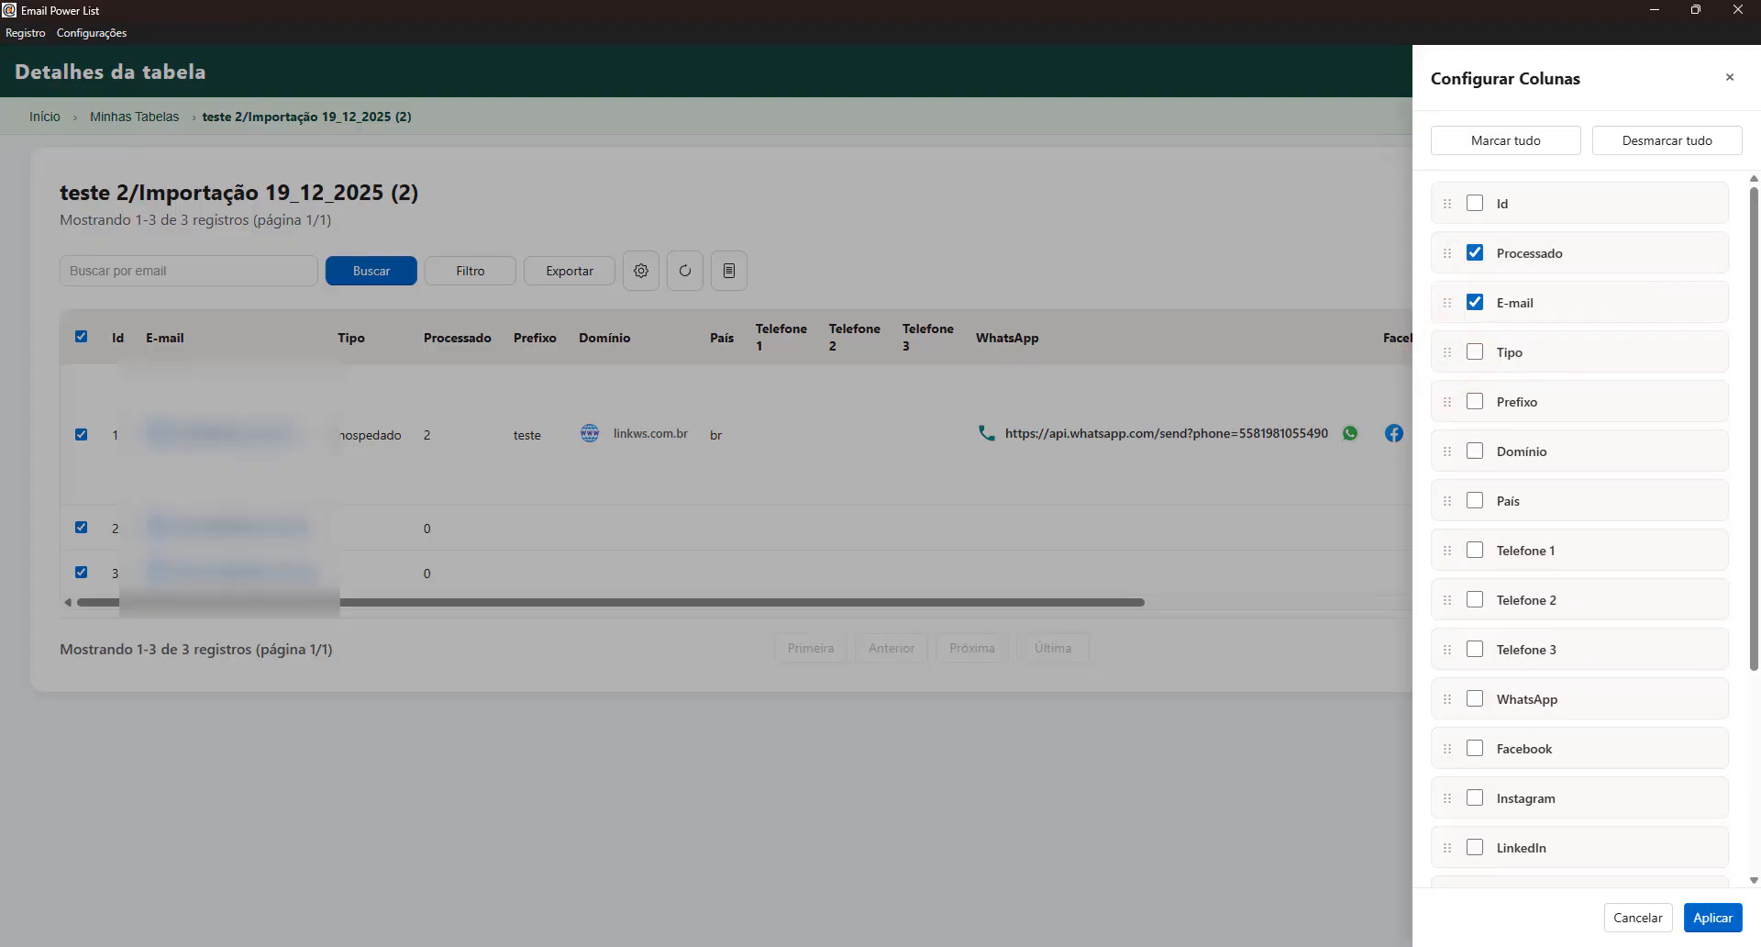
left_click(1711, 917)
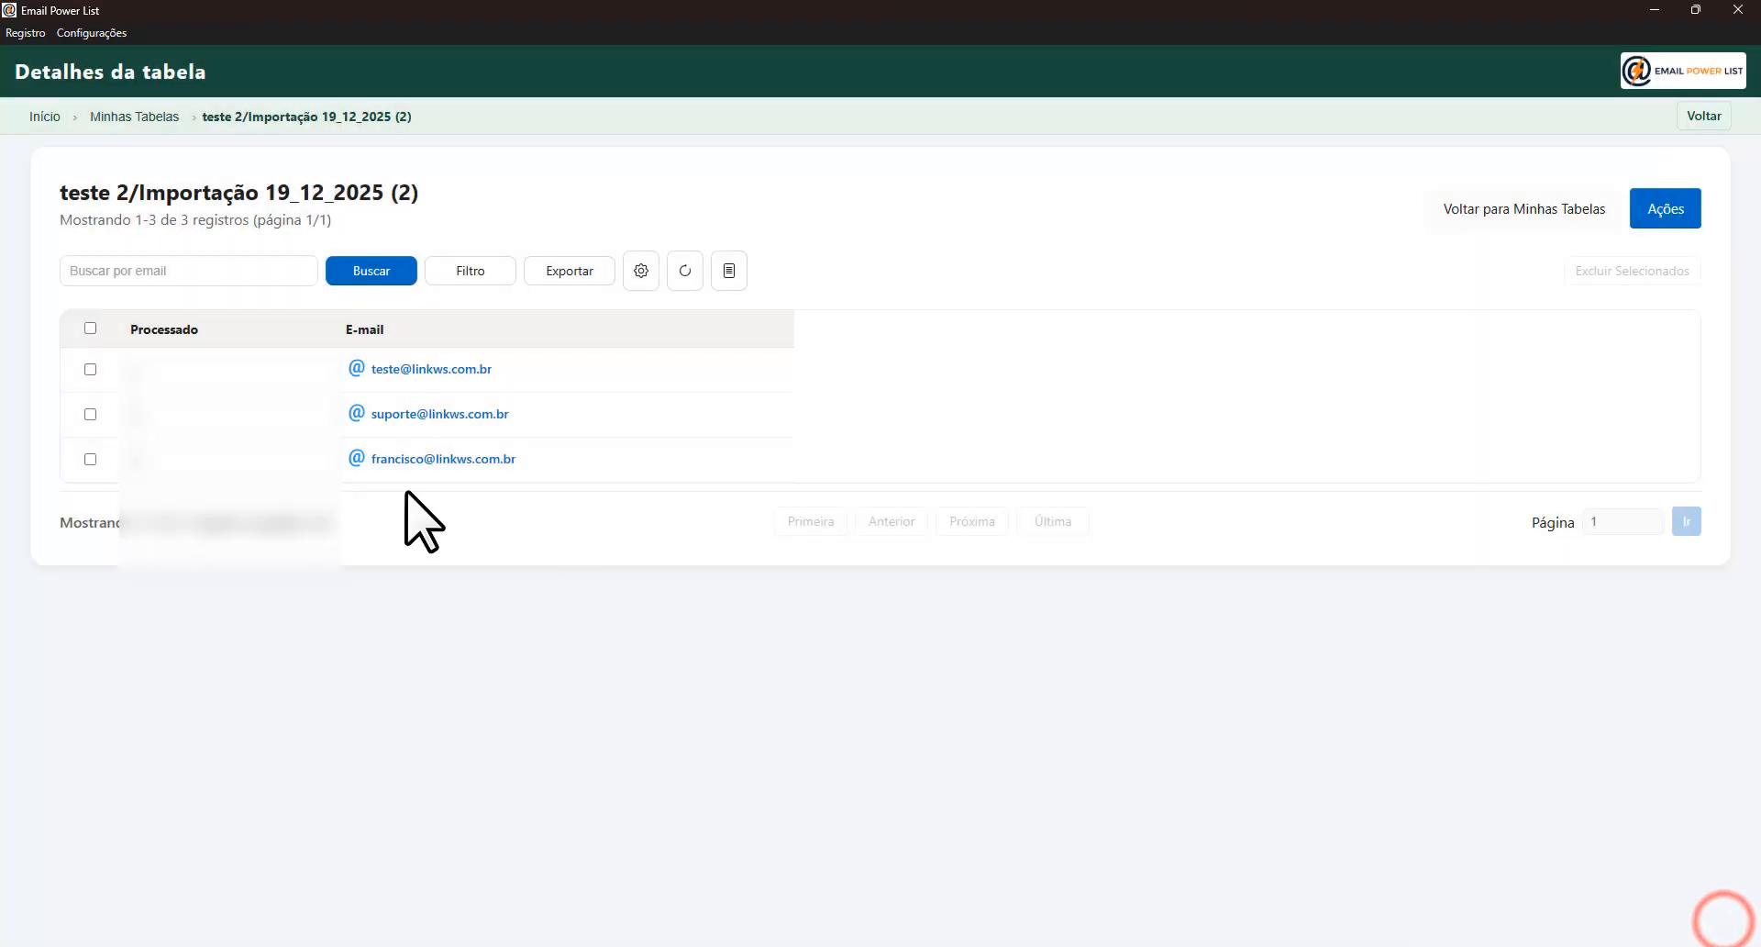